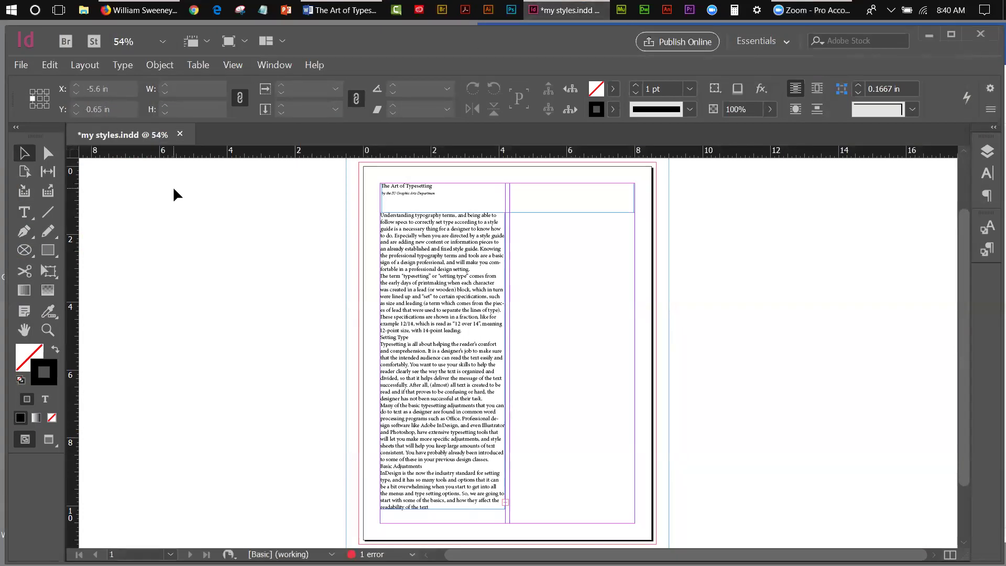
Step: Review the page size presets and the bleed and slug settings in Document Setup, leaving the document unchanged
{"action": "left_click", "coordinate": [21, 65]}
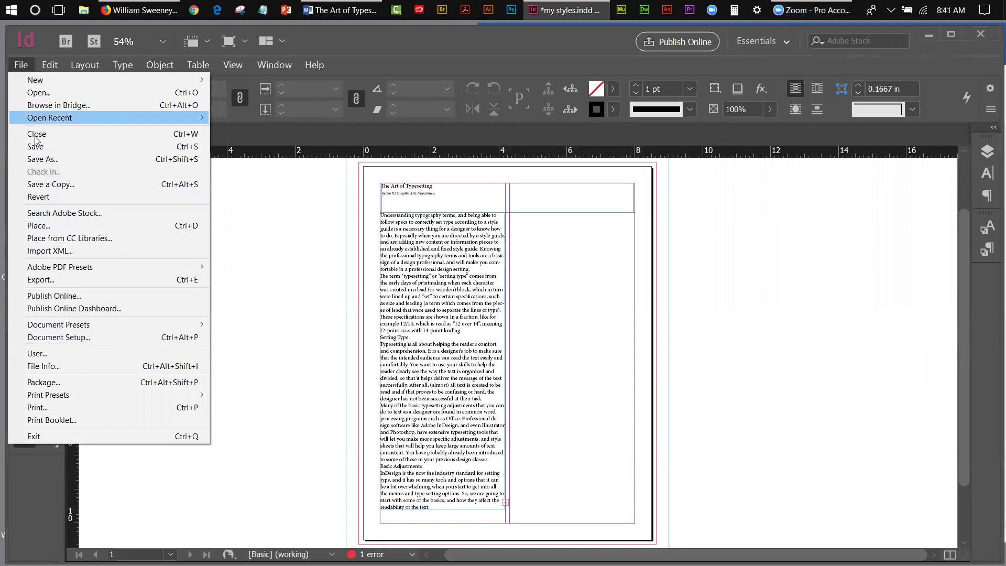
{"action": "left_click", "coordinate": [97, 335]}
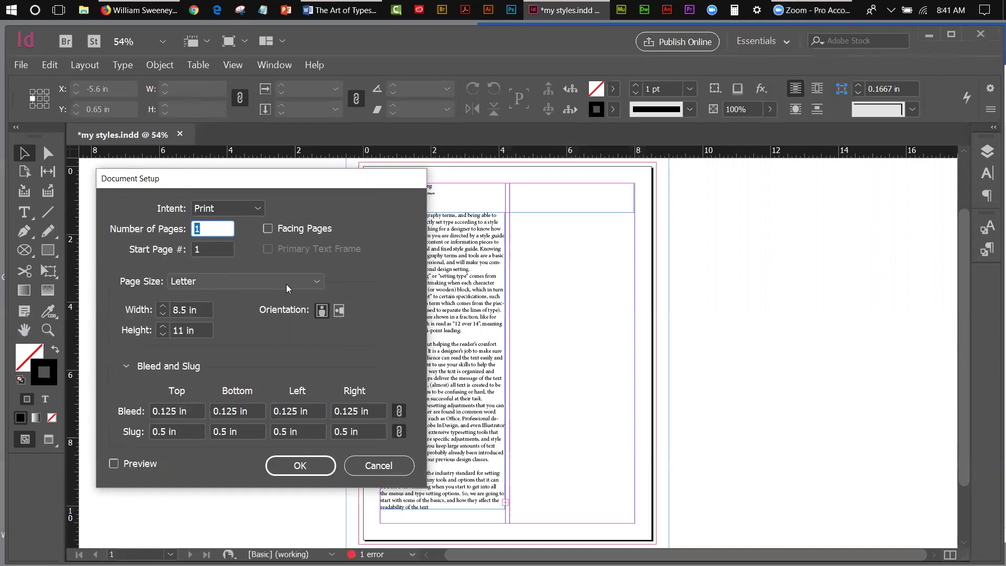
{"action": "left_click", "coordinate": [316, 282]}
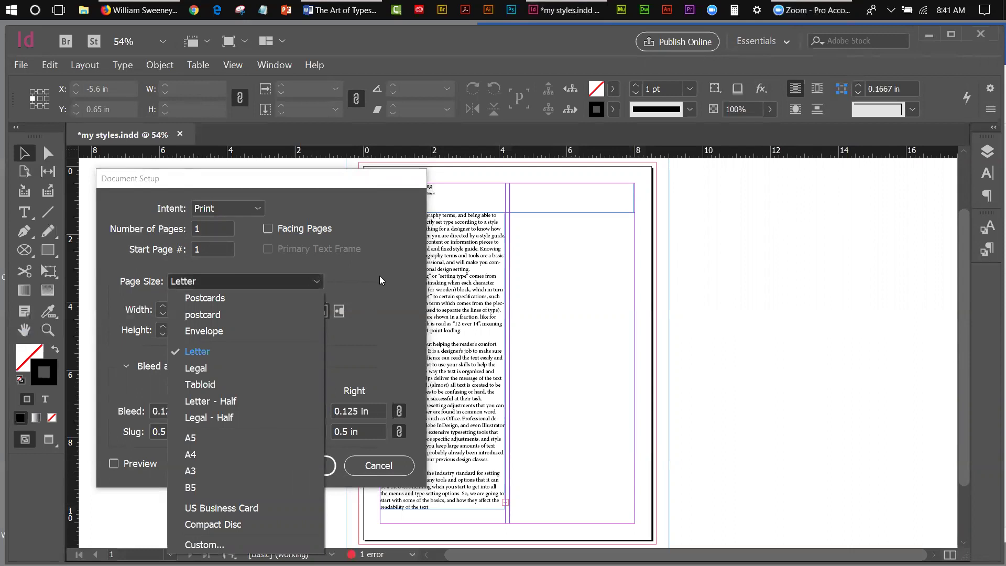
{"action": "left_click", "coordinate": [312, 280]}
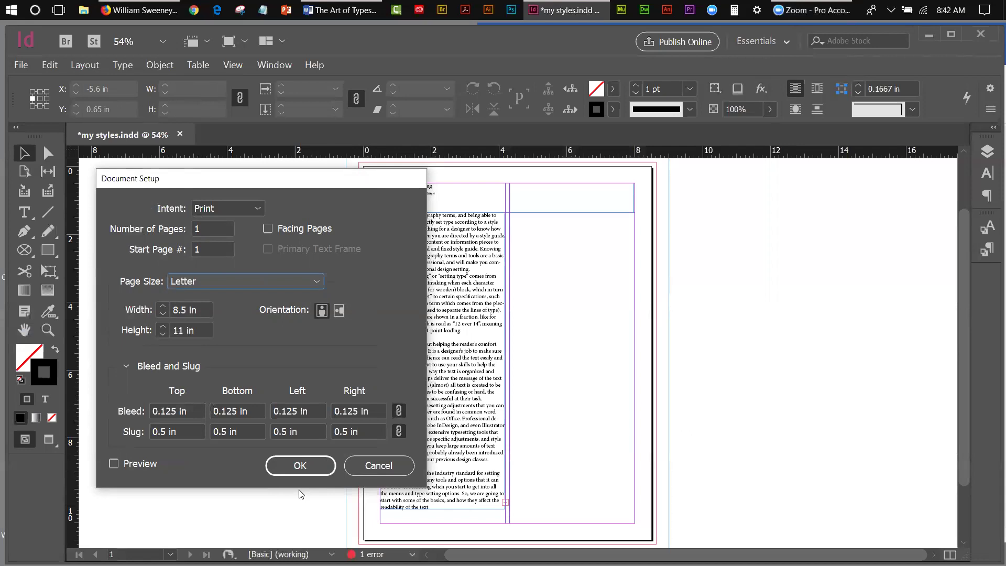
{"action": "left_click", "coordinate": [366, 468]}
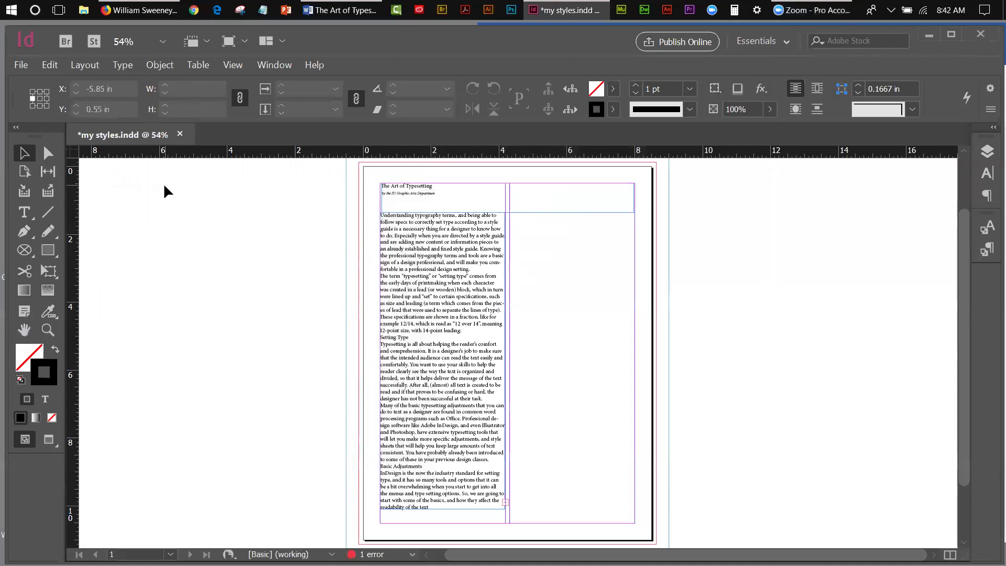
Step: Examine the document's margin, column and gutter settings without changing them
{"action": "left_click", "coordinate": [86, 66]}
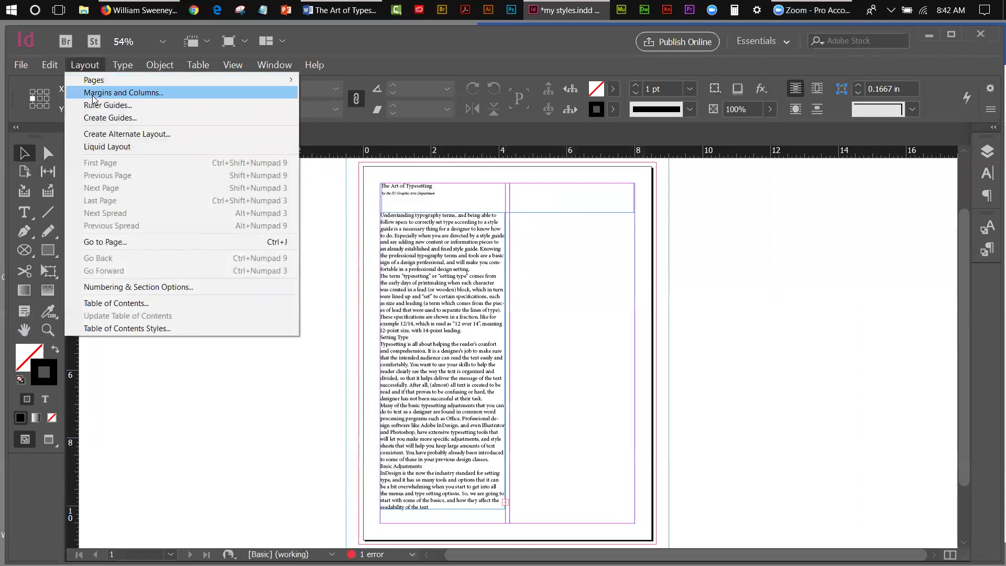
{"action": "left_click", "coordinate": [93, 93]}
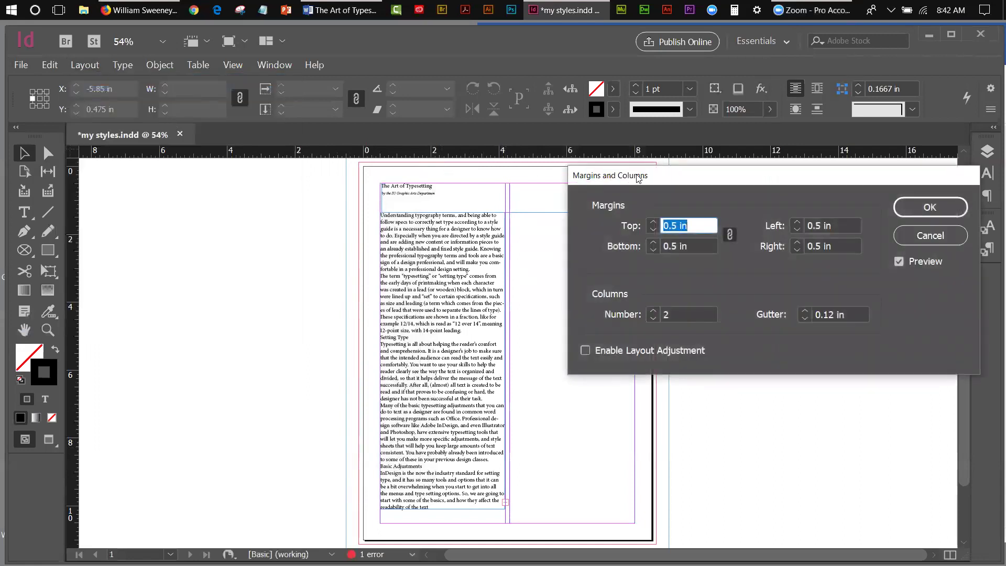
{"action": "left_click_drag", "start_coordinate": [637, 178], "coordinate": [603, 197]}
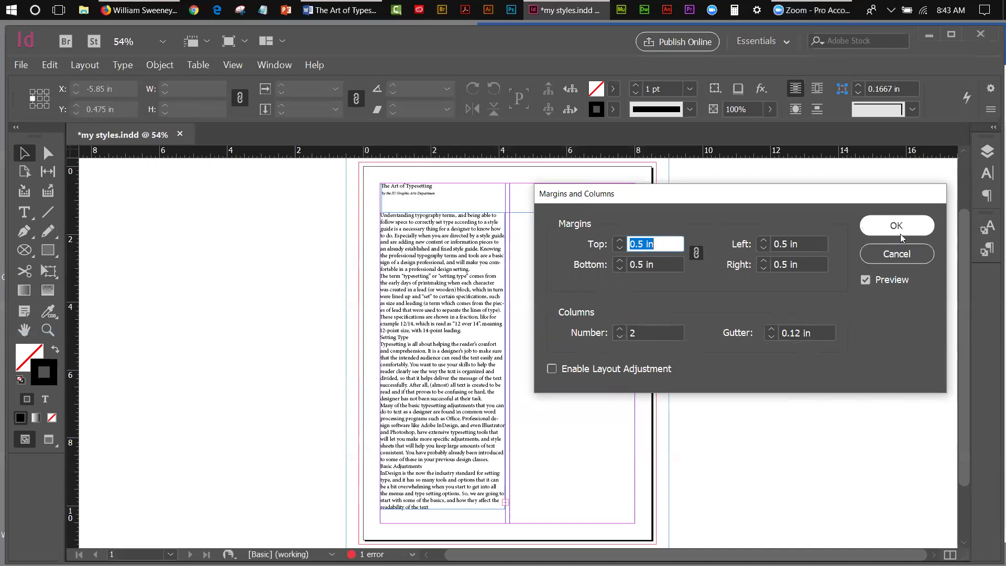
{"action": "left_click", "coordinate": [900, 257]}
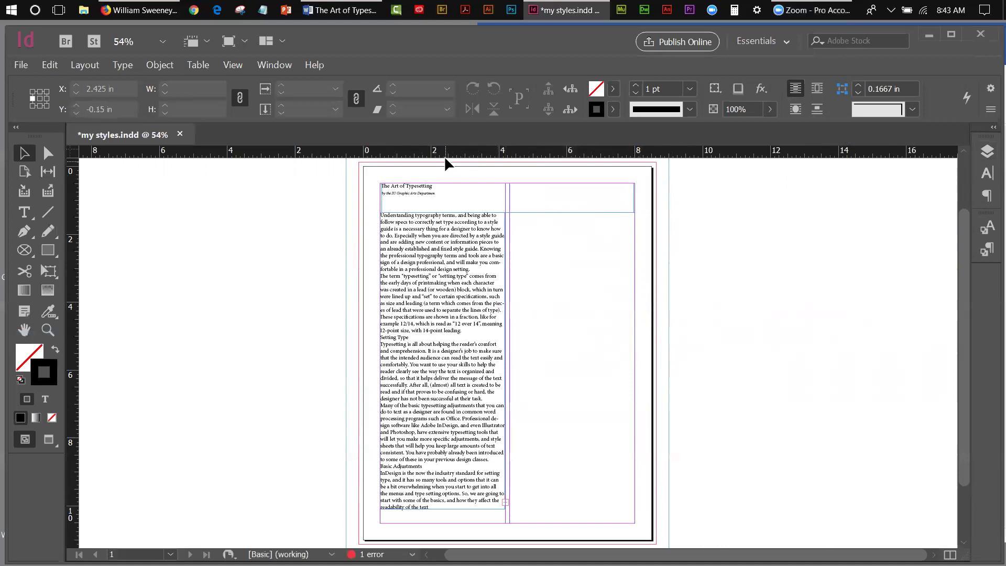
Step: Place a horizontal ruler guide at about 1.28 in on the page and hide the type layer
{"action": "left_click_drag", "start_coordinate": [446, 156], "coordinate": [454, 208]}
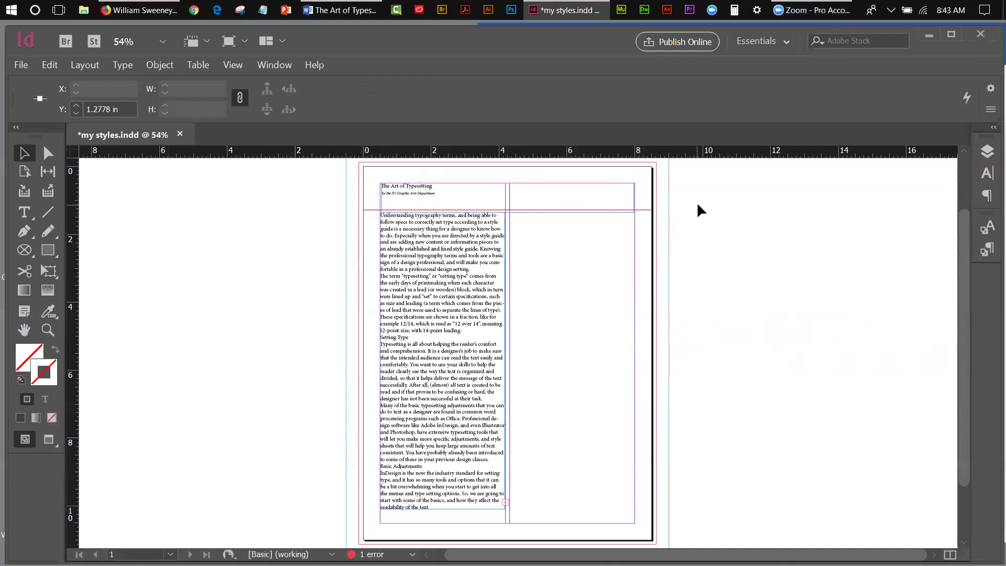
{"action": "left_click", "coordinate": [988, 152]}
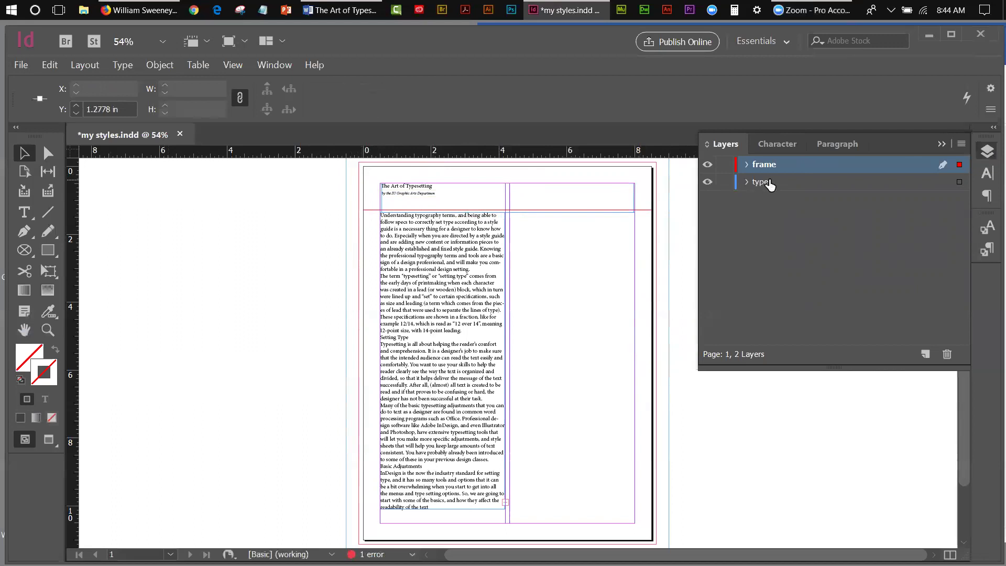
{"action": "left_click", "coordinate": [708, 182]}
{"action": "left_click", "coordinate": [708, 183]}
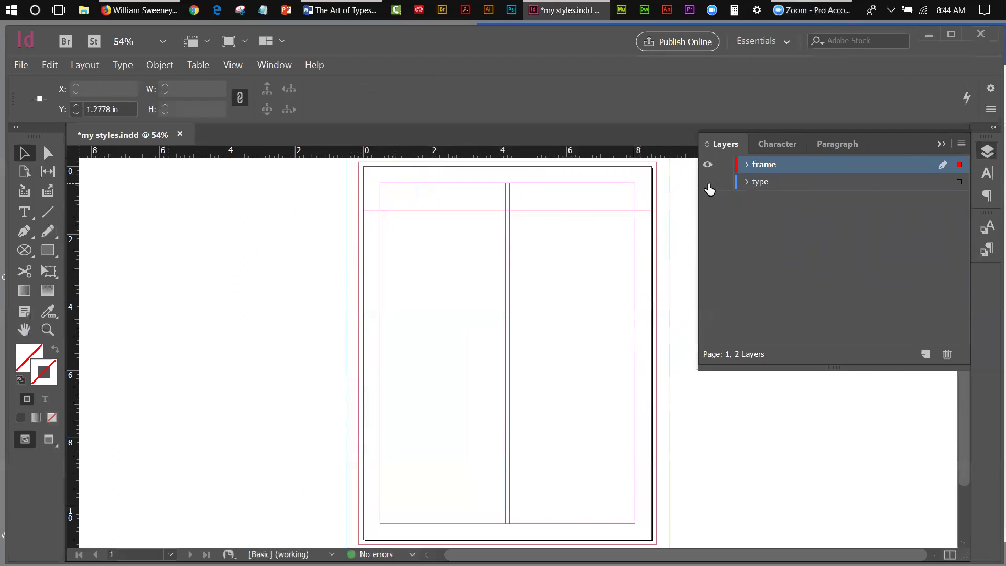
{"action": "left_click", "coordinate": [709, 183]}
Step: Draw a text frame about 7.6 in wide and 0.78 in high between the top margin and the horizontal guide
{"action": "left_click", "coordinate": [20, 213]}
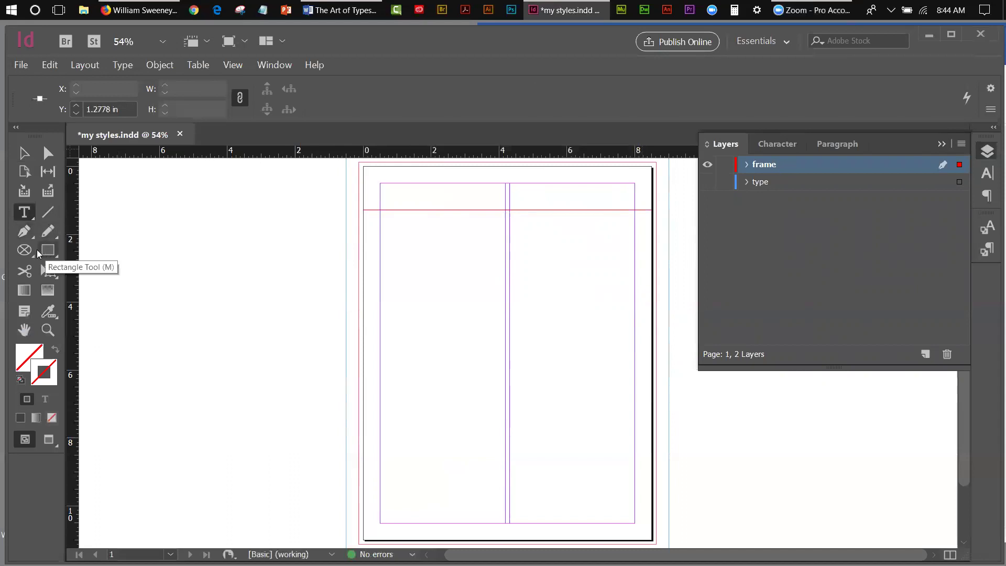
{"action": "left_click_drag", "start_coordinate": [27, 247], "coordinate": [63, 261]}
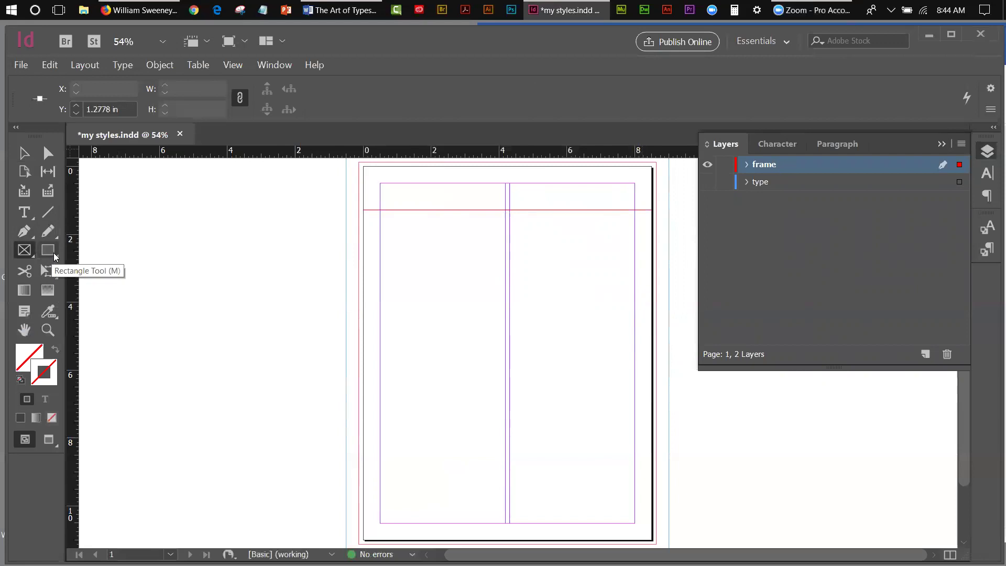
{"action": "left_click", "coordinate": [21, 216]}
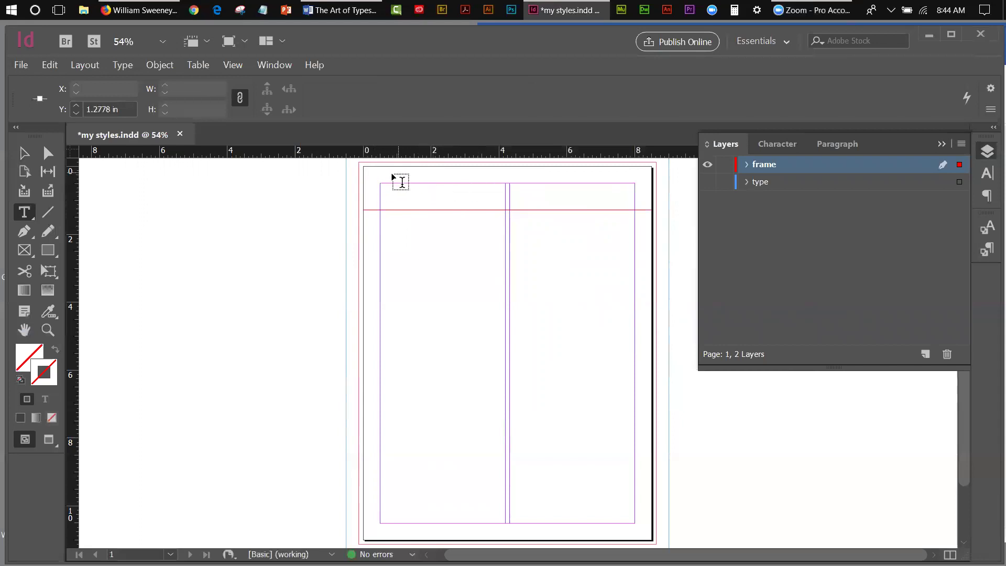
{"action": "left_click_drag", "start_coordinate": [381, 184], "coordinate": [639, 212]}
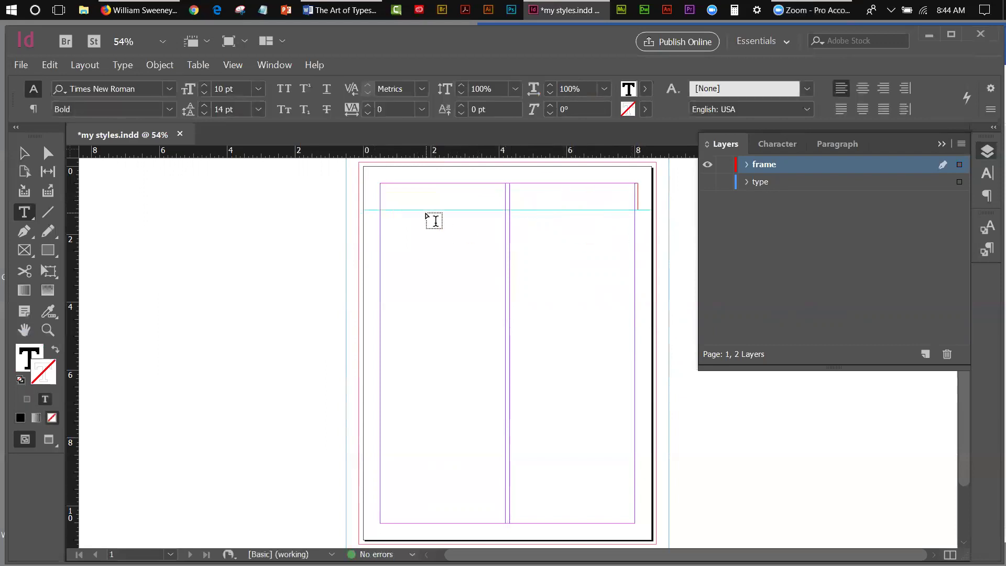
{"action": "key", "text": "Escape"}
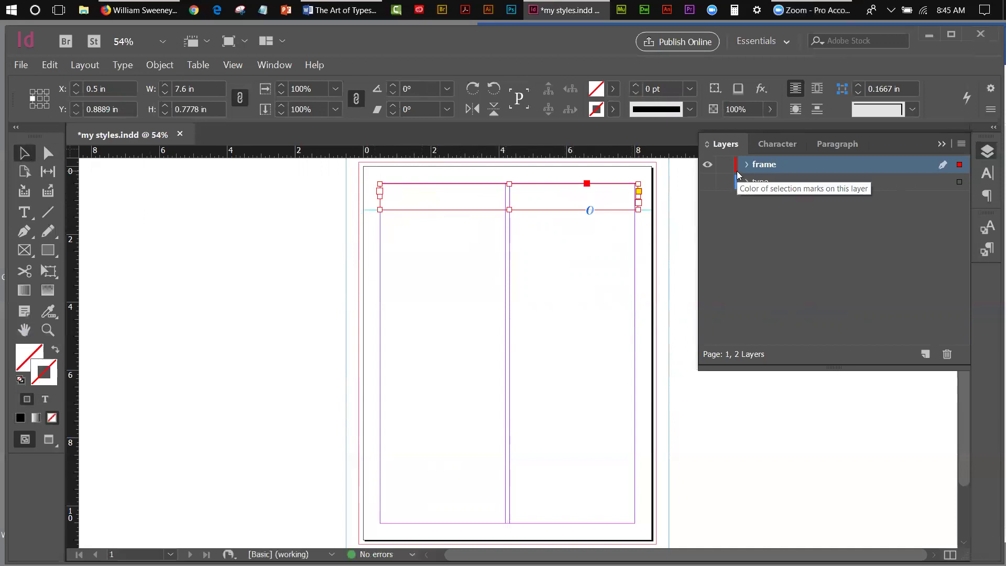
{"action": "left_click", "coordinate": [684, 197]}
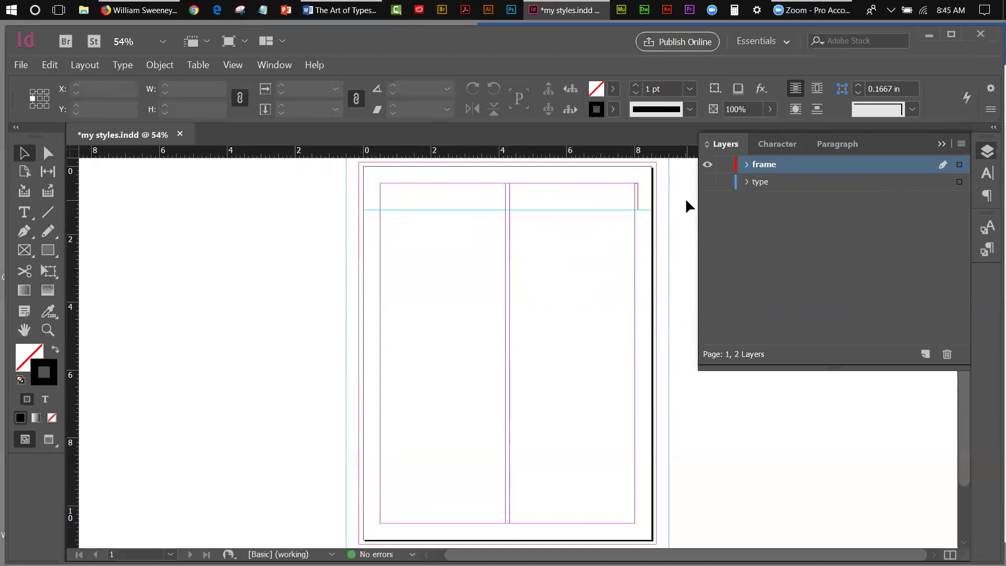
Step: Narrow the header text frame to 7.5 in so its right edge meets the right margin
{"action": "left_click", "coordinate": [637, 197]}
{"action": "left_click_drag", "start_coordinate": [640, 197], "coordinate": [635, 197]}
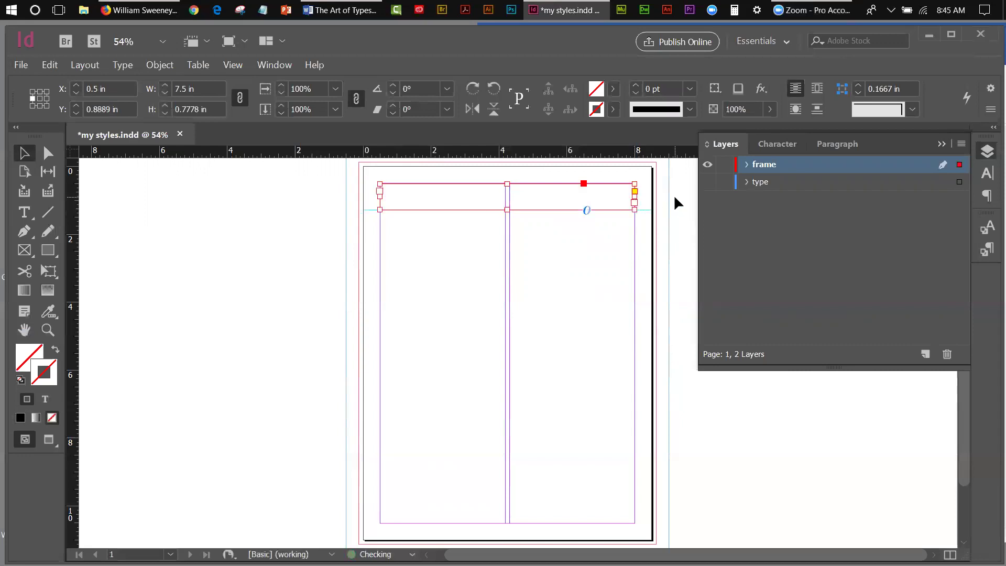
{"action": "left_click", "coordinate": [676, 199]}
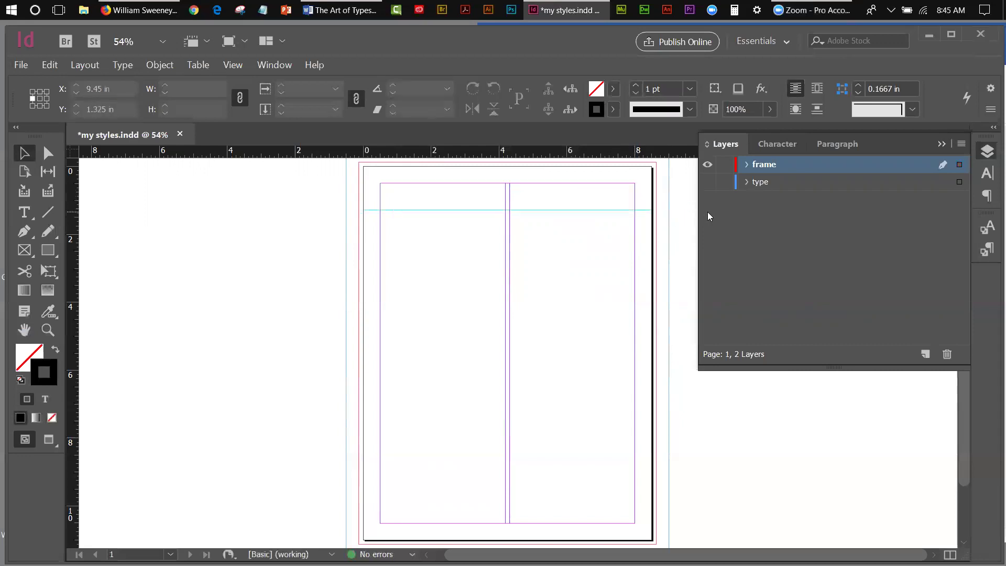
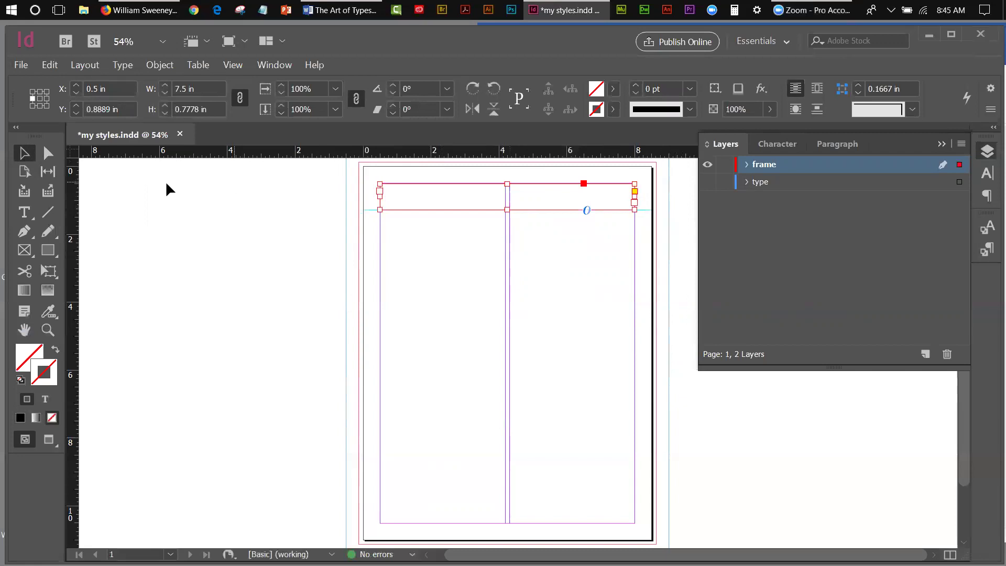
Step: Draw a text frame about 3.69 in wide and 9.22 in high filling the left column below the guide
{"action": "left_click", "coordinate": [25, 213]}
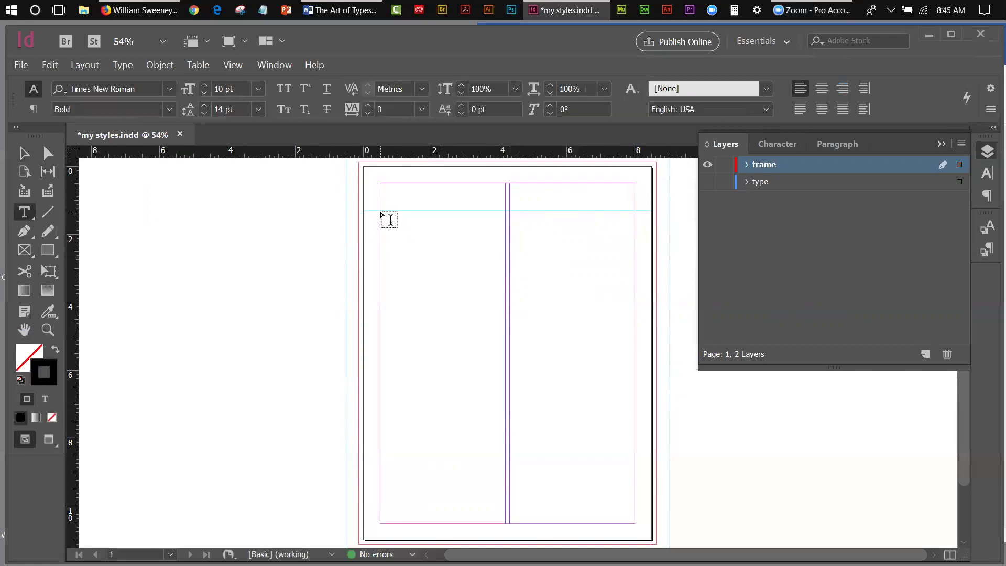
{"action": "left_click_drag", "start_coordinate": [381, 210], "coordinate": [506, 522]}
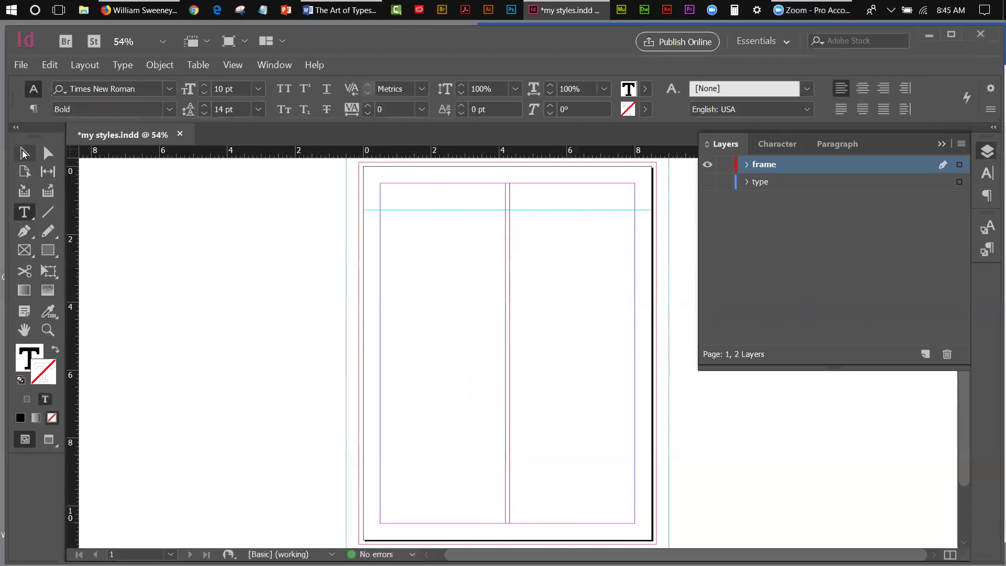
{"action": "left_click", "coordinate": [24, 152]}
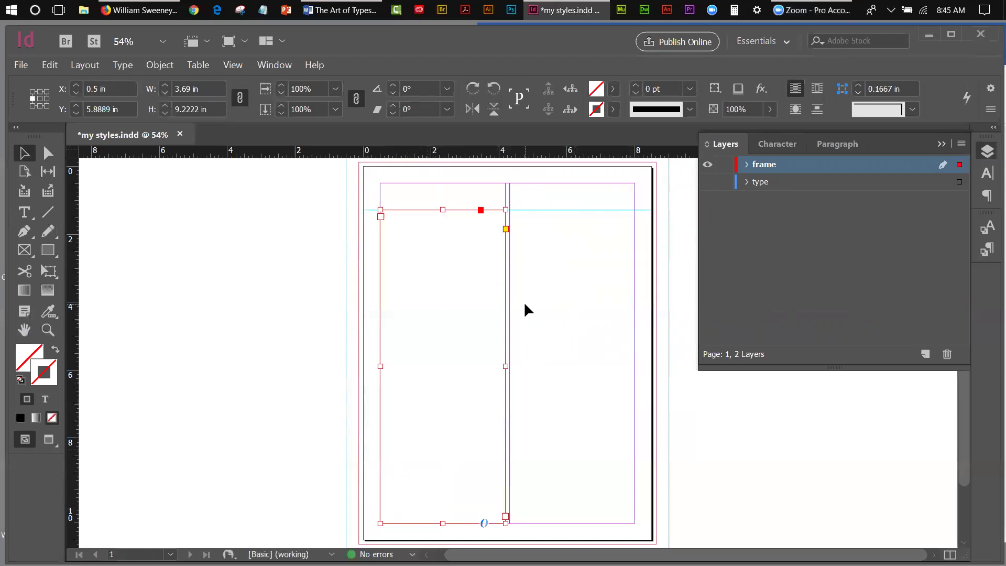
Step: Copy the left column's text frame and paste the duplicate in place
{"action": "left_click", "coordinate": [50, 65]}
{"action": "left_click", "coordinate": [59, 122]}
{"action": "left_click", "coordinate": [50, 65]}
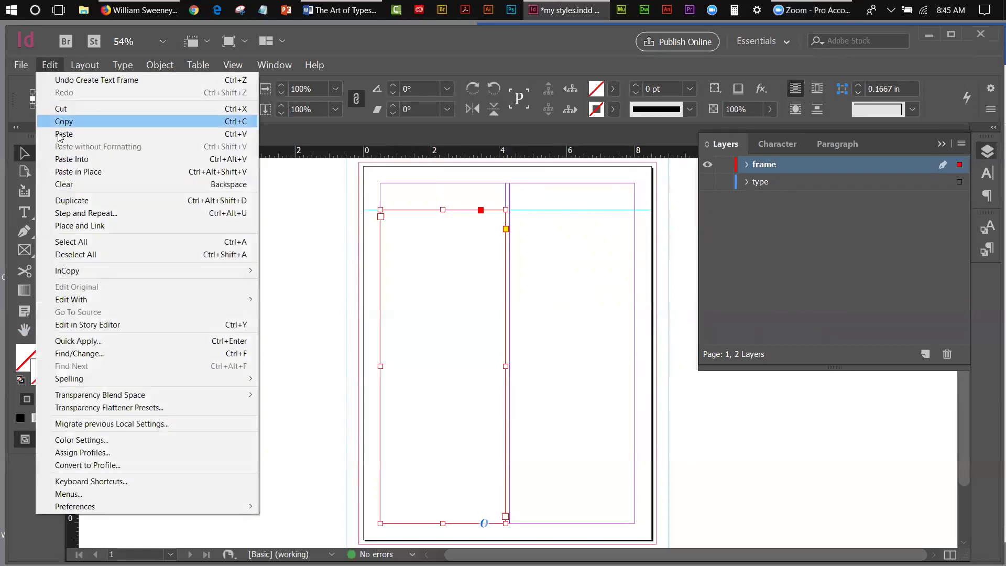
{"action": "left_click", "coordinate": [66, 171]}
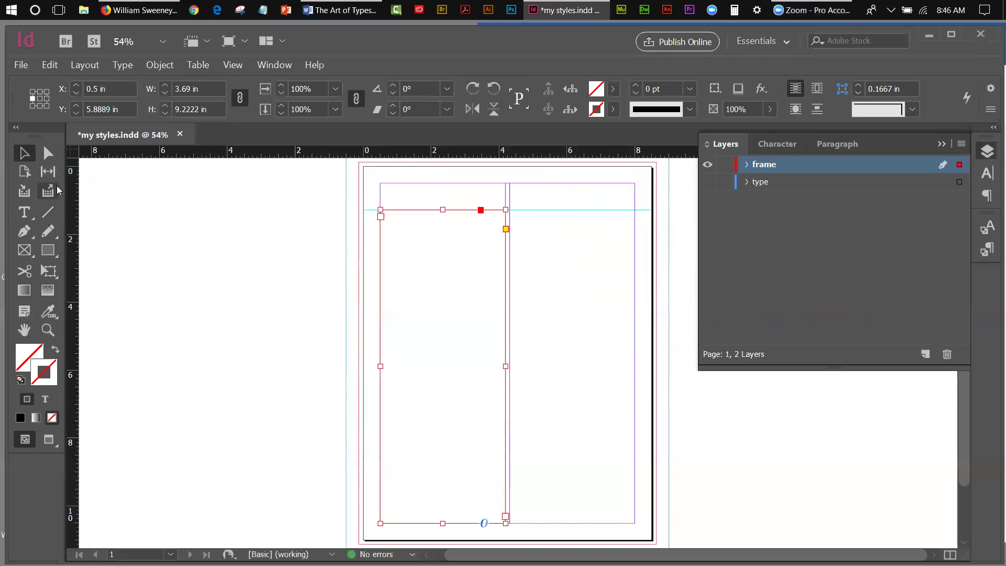
Step: Move the duplicate text frame horizontally into the right column, to an X position of 4.3056 in
{"action": "key", "text": "shift+Right"}
{"action": "key", "text": "shift+Right"}
{"action": "key", "text": "shift+Right"}
{"action": "key", "text": "shift+Right"}
{"action": "key", "text": "shift+Right"}
{"action": "key", "text": "shift+Right"}
{"action": "key", "text": "shift+Right"}
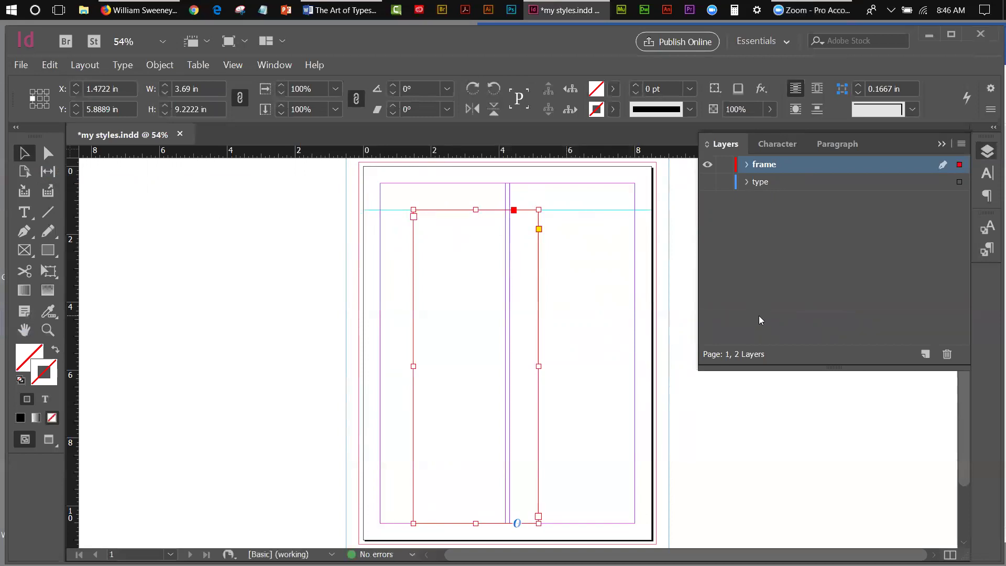
{"action": "key", "text": "shift+Right"}
{"action": "key", "text": "shift+Right"}
{"action": "key", "text": "shift+Right"}
{"action": "key", "text": "shift+Right"}
{"action": "key", "text": "shift+Right"}
{"action": "key", "text": "shift+Right"}
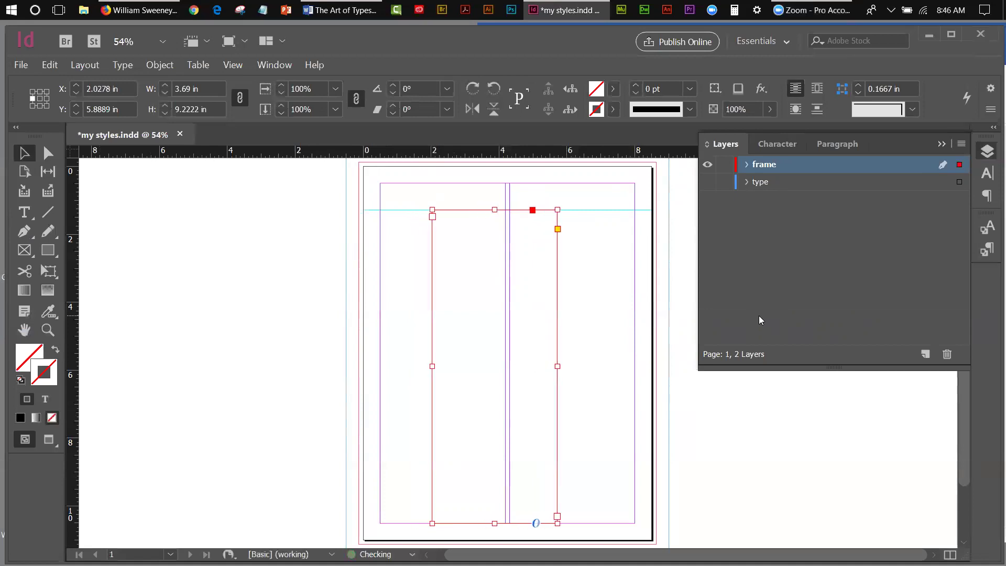
{"action": "key", "text": "shift+Right"}
{"action": "key", "text": "shift+Right"}
{"action": "key", "text": "shift+Right"}
{"action": "key", "text": "shift+Right"}
{"action": "key", "text": "shift+Right"}
{"action": "key", "text": "shift+Right"}
{"action": "key", "text": "shift+Right"}
{"action": "key", "text": "shift+Right"}
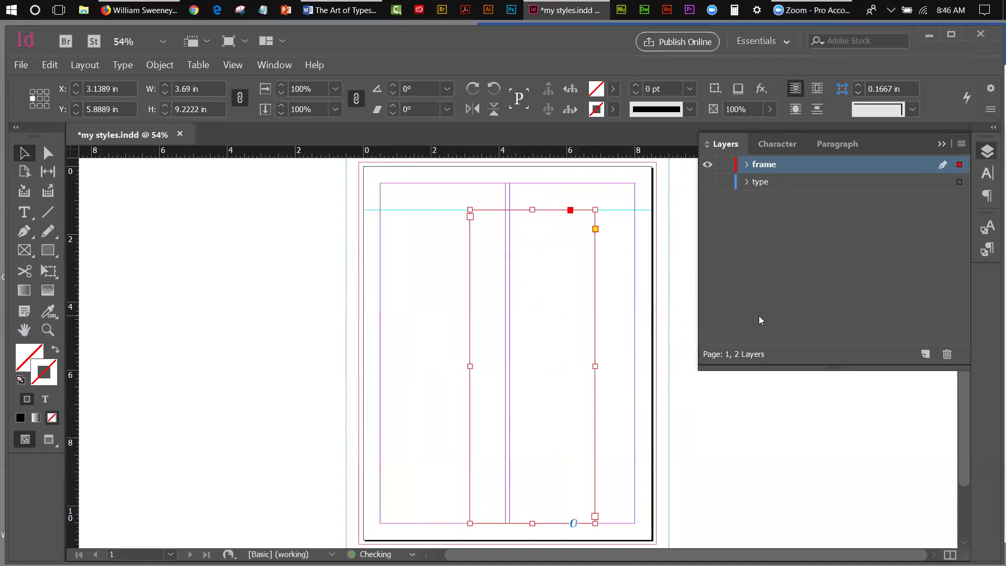
{"action": "key", "text": "shift+Right"}
{"action": "key", "text": "shift+Right"}
{"action": "key", "text": "shift+Right"}
{"action": "key", "text": "shift+Right"}
{"action": "key", "text": "shift+Right"}
{"action": "key", "text": "shift+Right"}
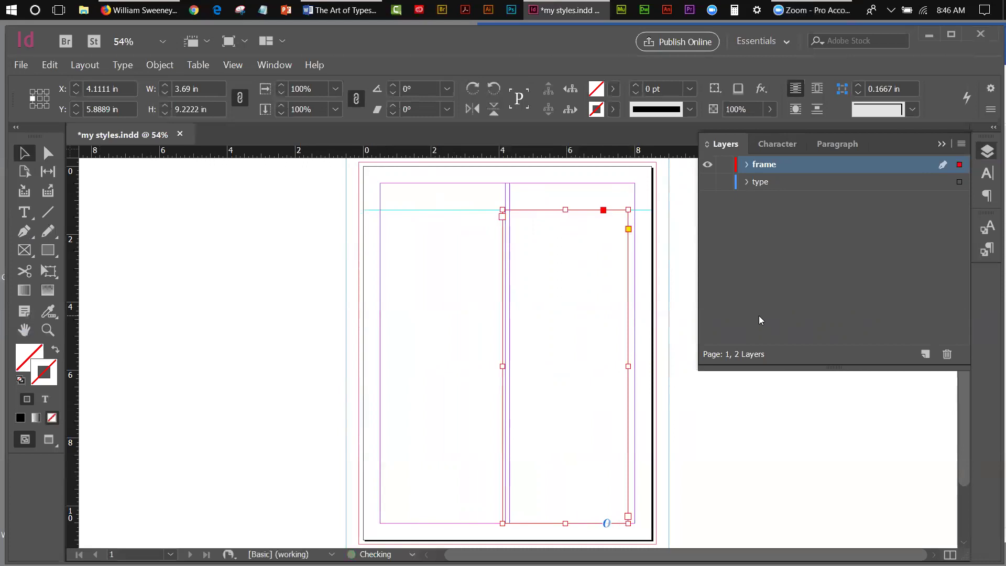
{"action": "key", "text": "Right"}
{"action": "key", "text": "Right"}
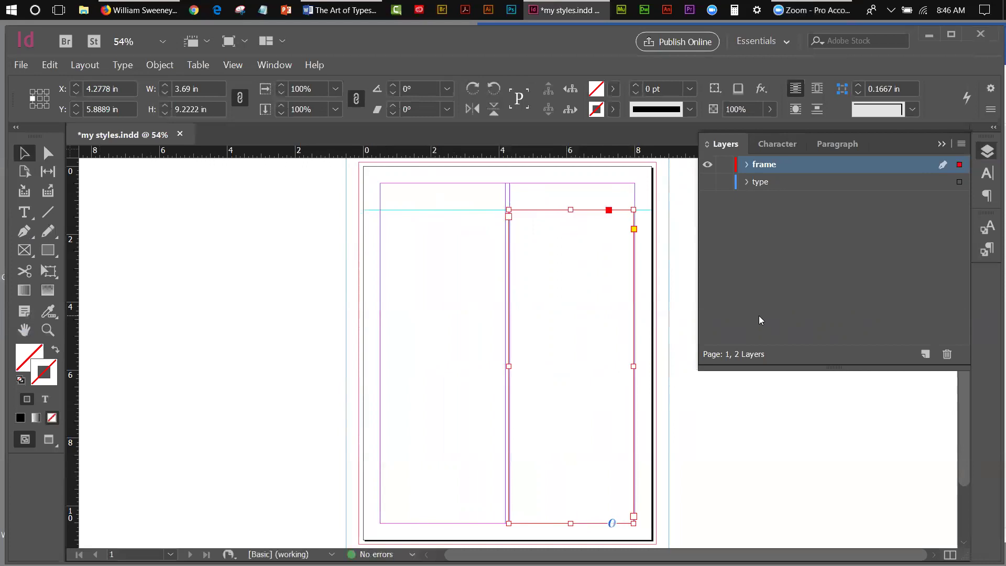
{"action": "key", "text": "Right"}
{"action": "key", "text": "Right"}
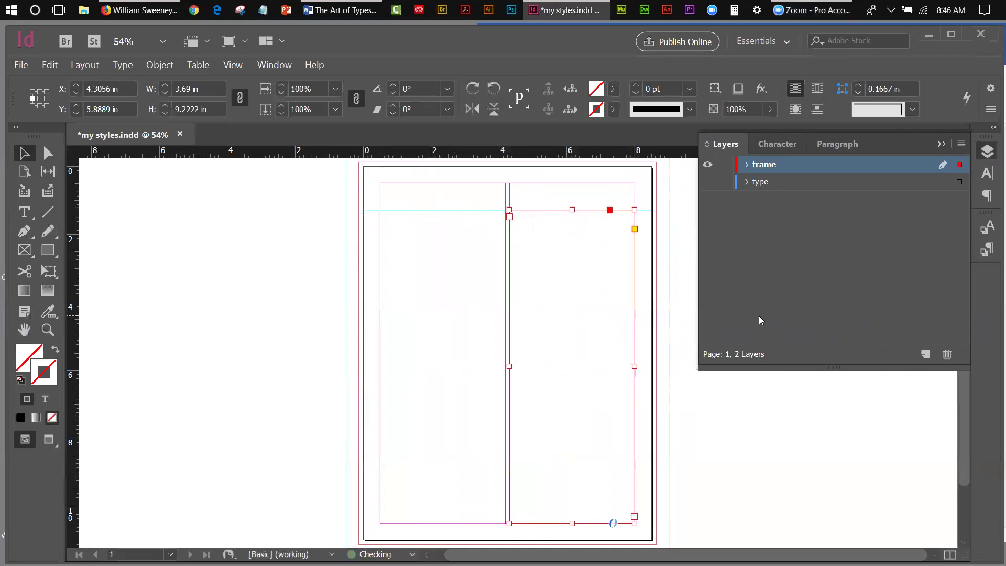
Step: Check the placement of the header frame and both column frames by selecting all three together and deselecting them
{"action": "left_click", "coordinate": [268, 200]}
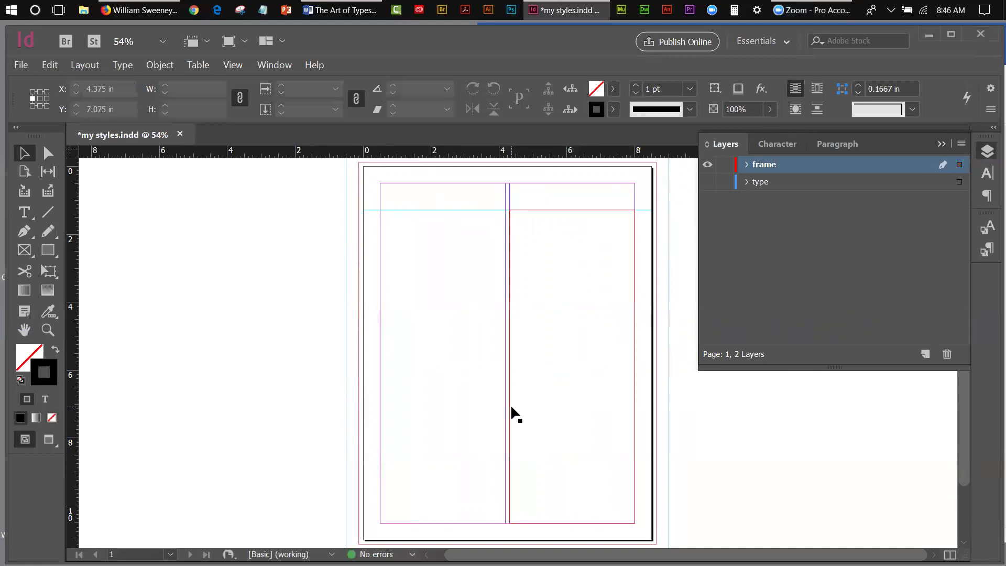
{"action": "left_click_drag", "start_coordinate": [326, 273], "coordinate": [573, 297]}
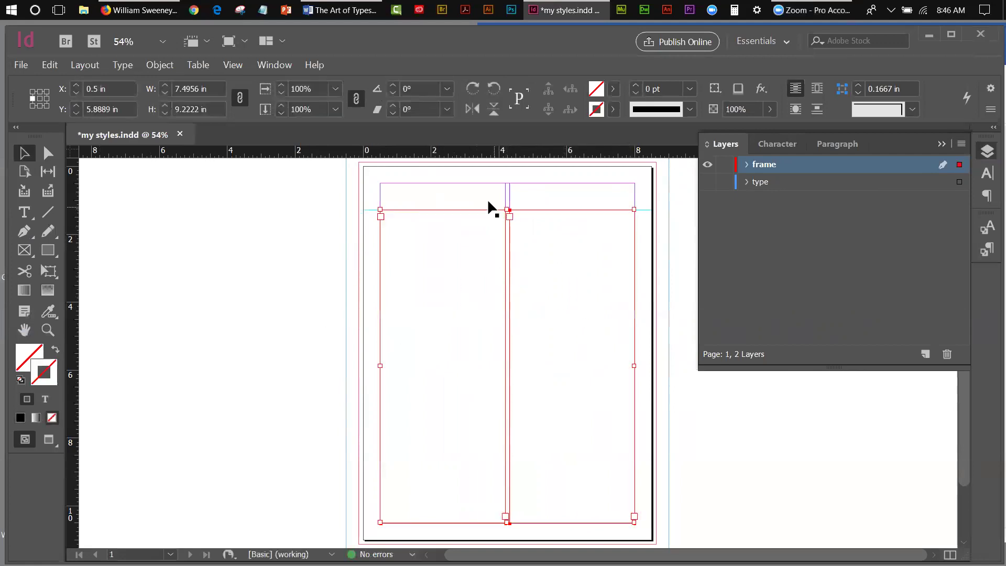
{"action": "left_click", "coordinate": [477, 183], "text": "shift"}
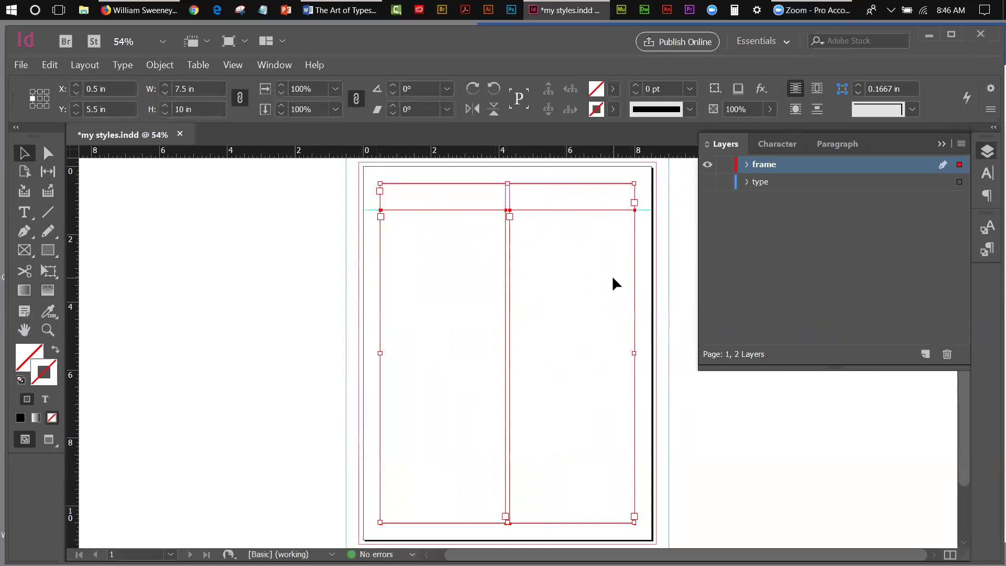
{"action": "left_click", "coordinate": [224, 228]}
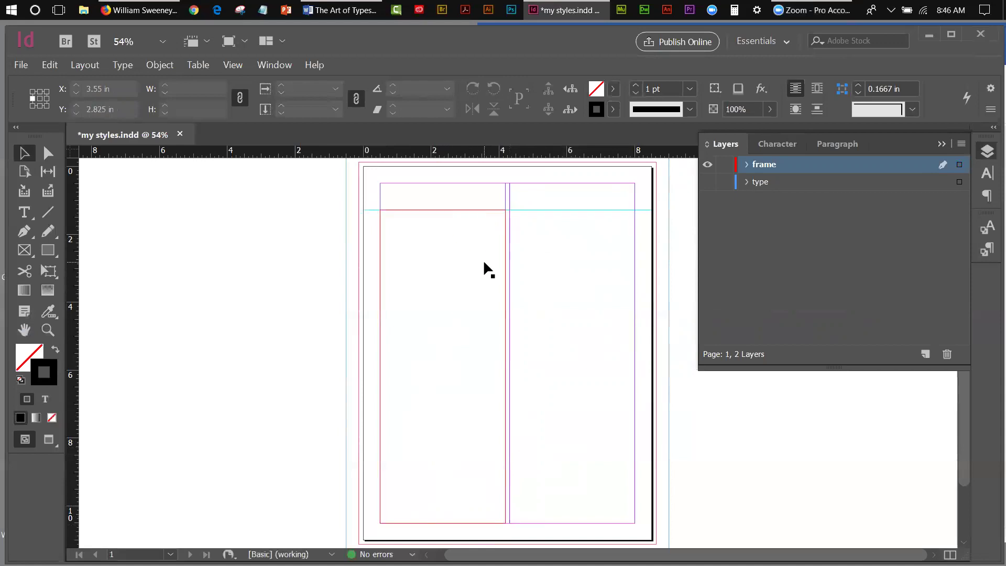
Step: Thread the left column's text frame to the right column's text frame so the text flows between them
{"action": "left_click", "coordinate": [477, 423]}
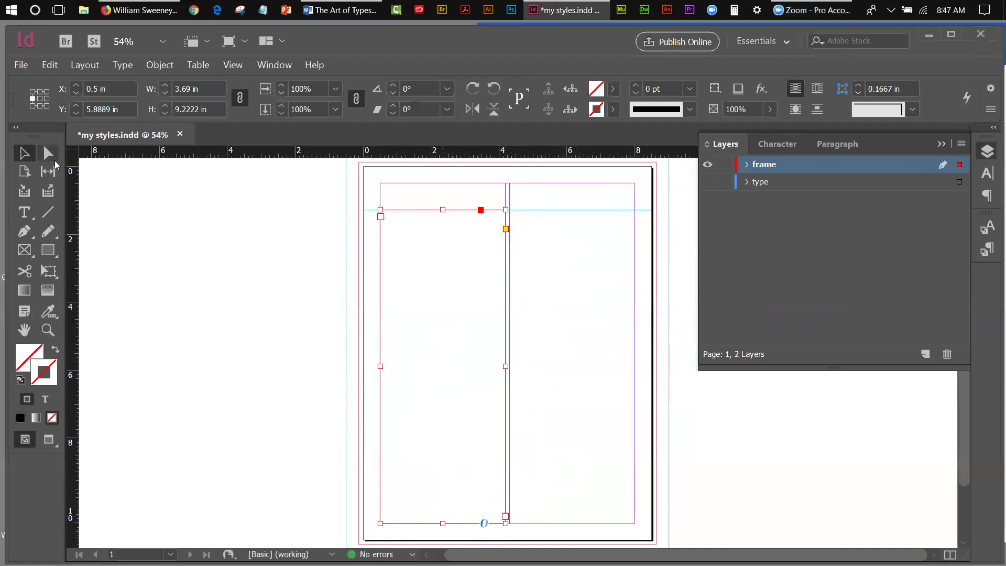
{"action": "left_click", "coordinate": [506, 517]}
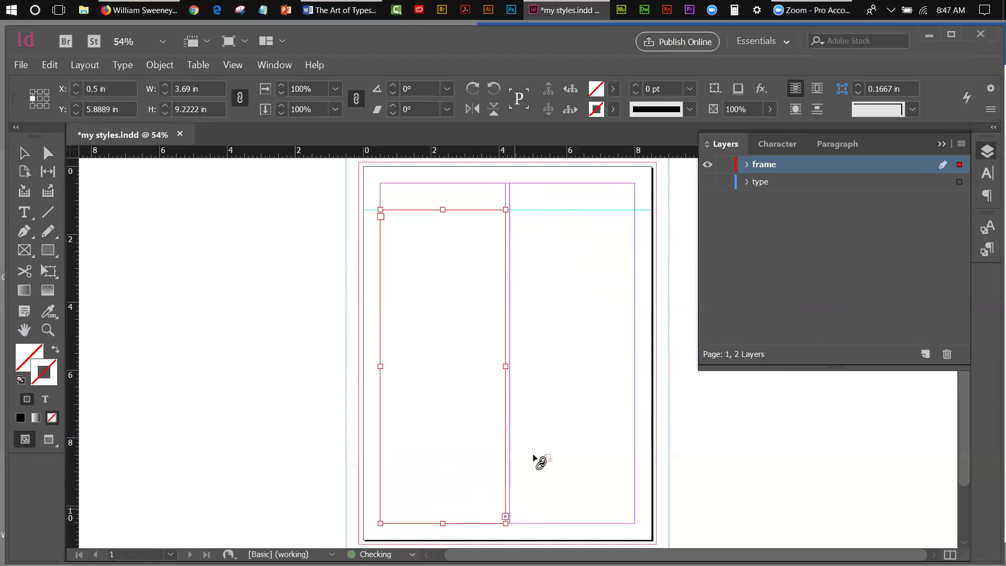
{"action": "left_click", "coordinate": [519, 218]}
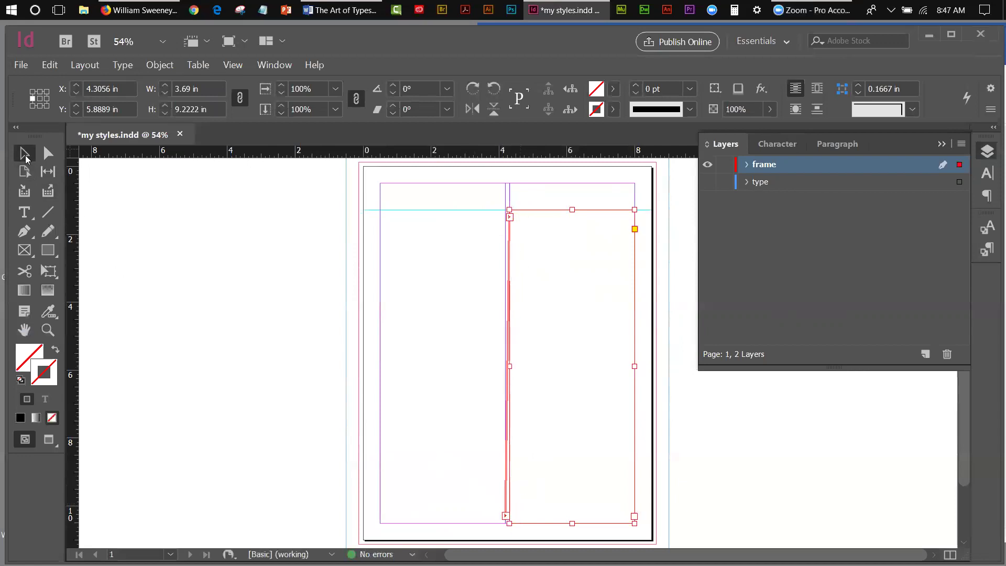
Step: Deselect everything and briefly hide and show the frame layer to check what it contains
{"action": "left_click", "coordinate": [479, 320]}
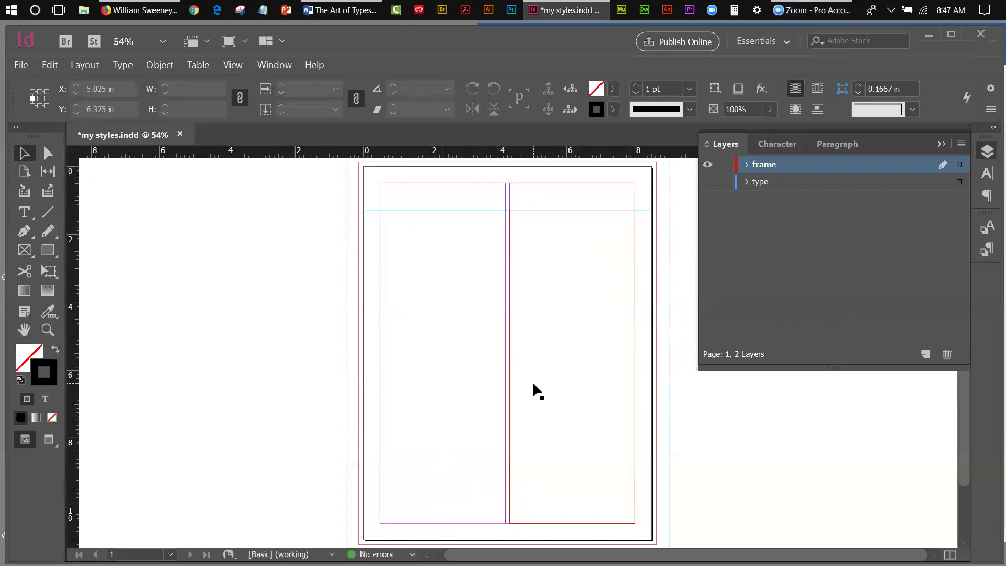
{"action": "left_click", "coordinate": [708, 165]}
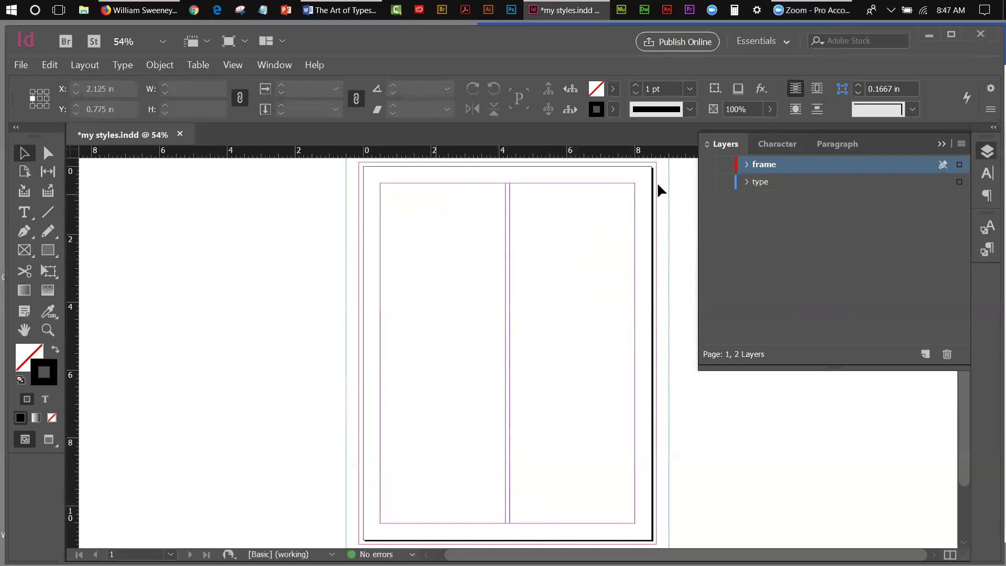
{"action": "left_click", "coordinate": [709, 165]}
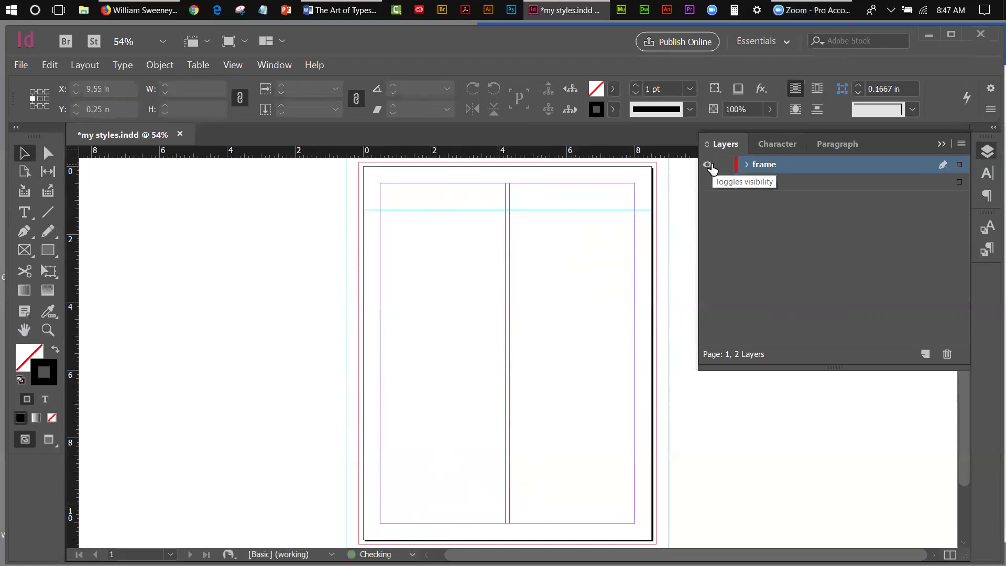
Step: Switch to the Word document and copy the title line "The Art of Typesetting"
{"action": "left_click", "coordinate": [413, 184]}
{"action": "key", "text": "t"}
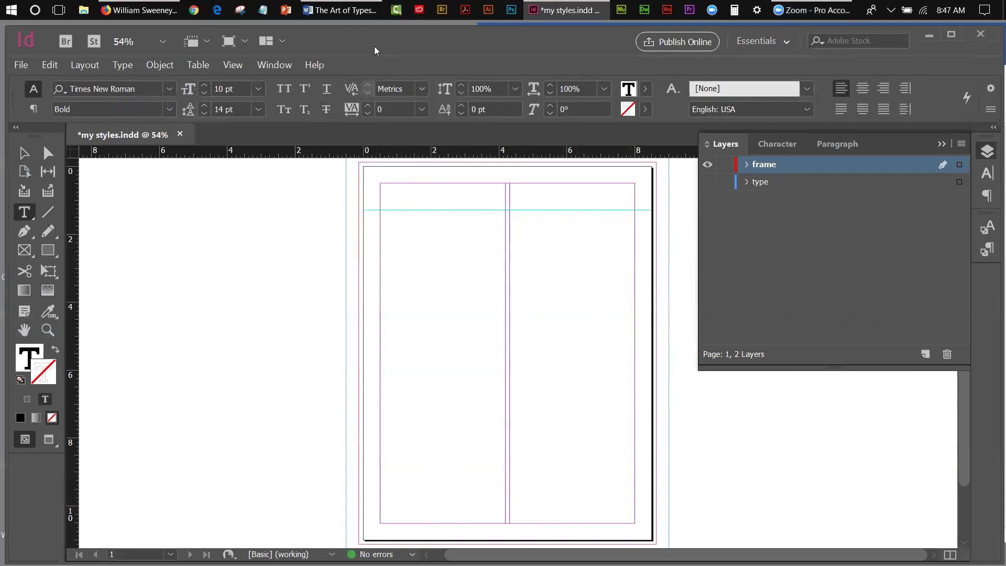
{"action": "left_click", "coordinate": [357, 8]}
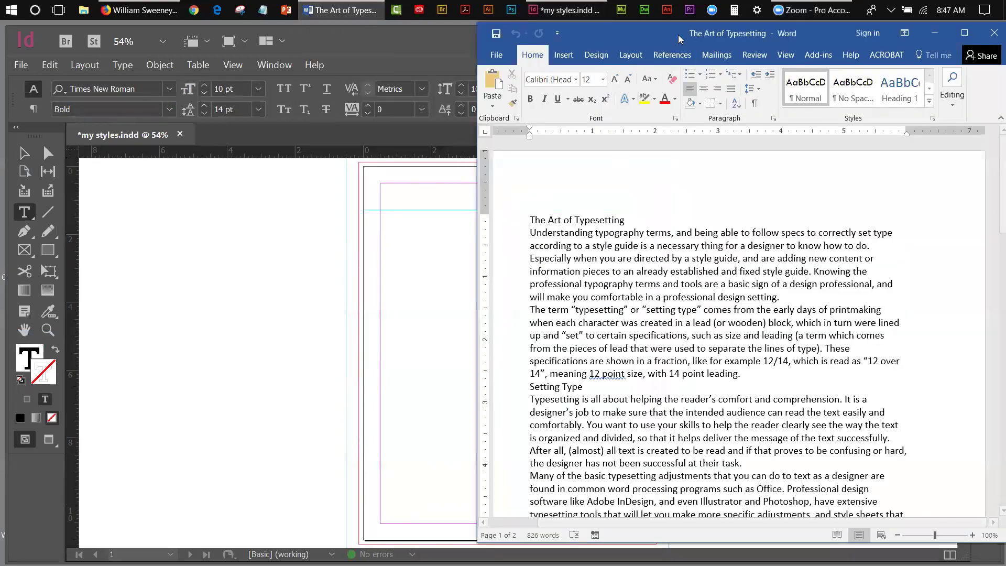
{"action": "left_click_drag", "start_coordinate": [645, 29], "coordinate": [547, 34]}
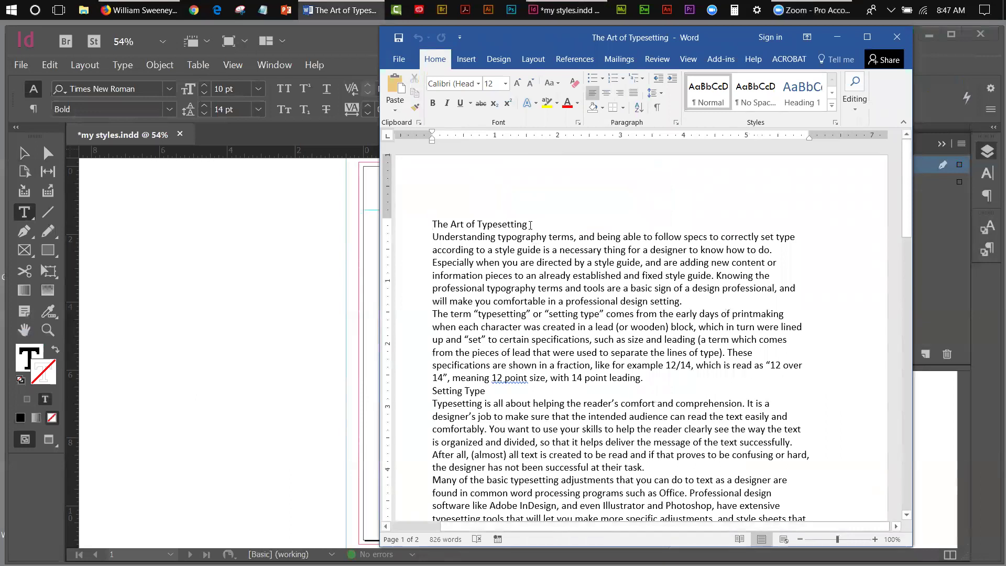
{"action": "left_click_drag", "start_coordinate": [531, 225], "coordinate": [424, 222]}
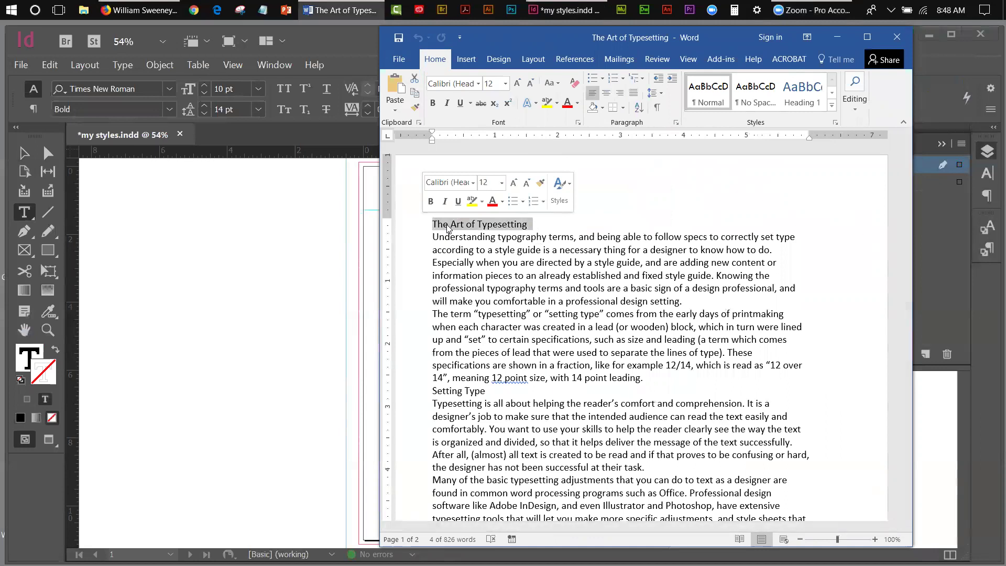
{"action": "right_click", "coordinate": [448, 229]}
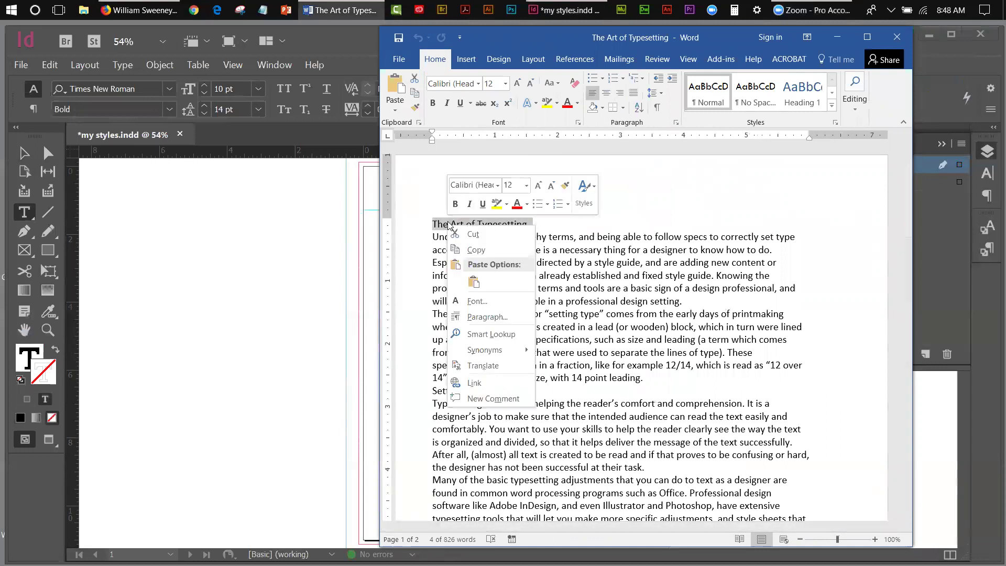
{"action": "left_click", "coordinate": [486, 250]}
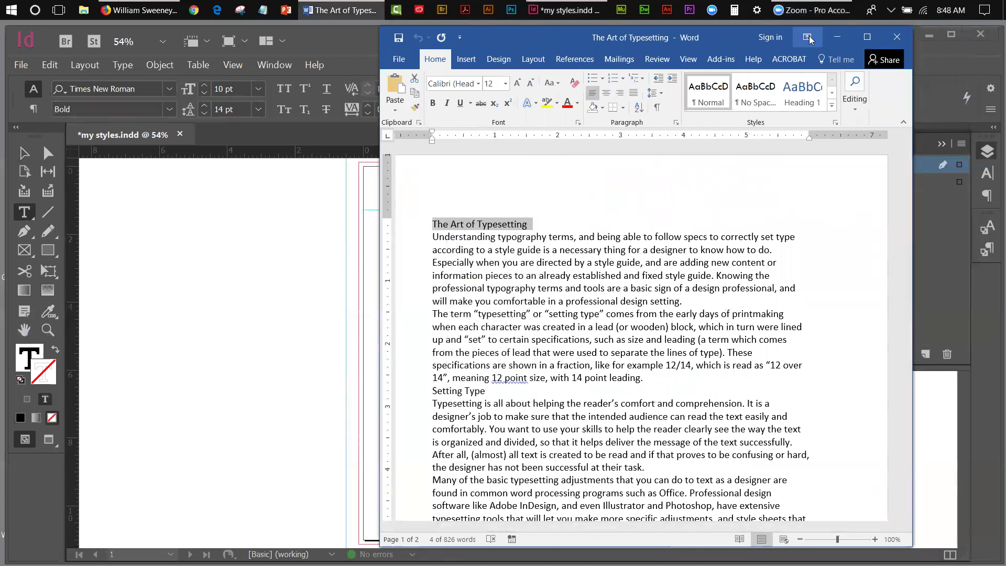
Step: Return to InDesign and paste the copied title into the header text frame
{"action": "left_click", "coordinate": [288, 198]}
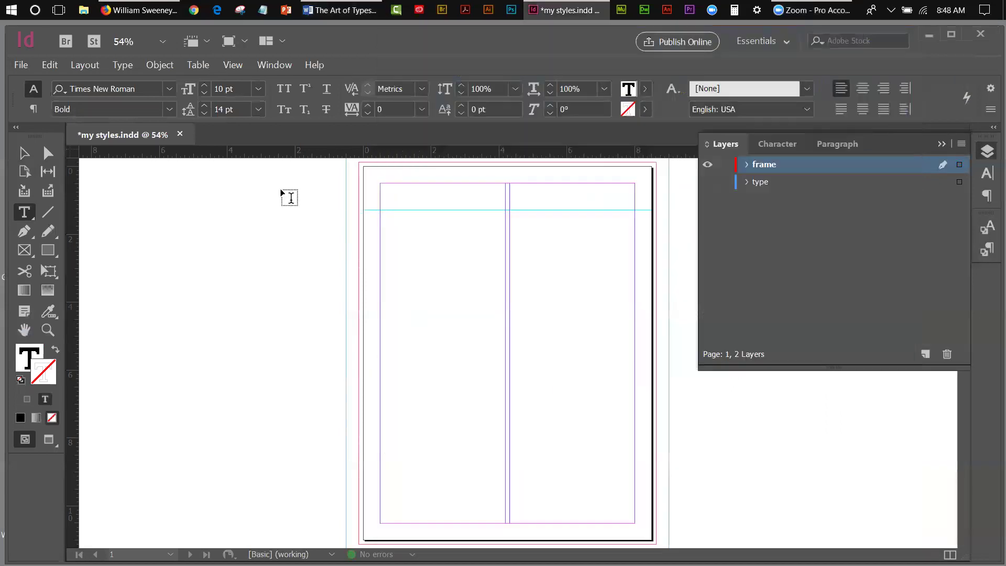
{"action": "left_click", "coordinate": [395, 191]}
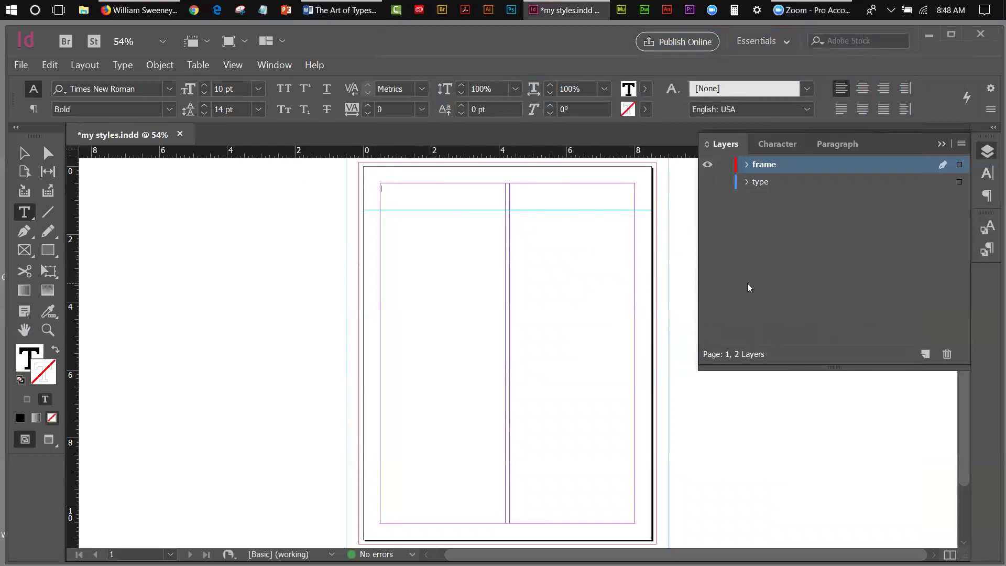
{"action": "key", "text": "ctrl+v"}
{"action": "scroll", "coordinate": [468, 214], "scroll_direction": "up", "scroll_amount": 1}
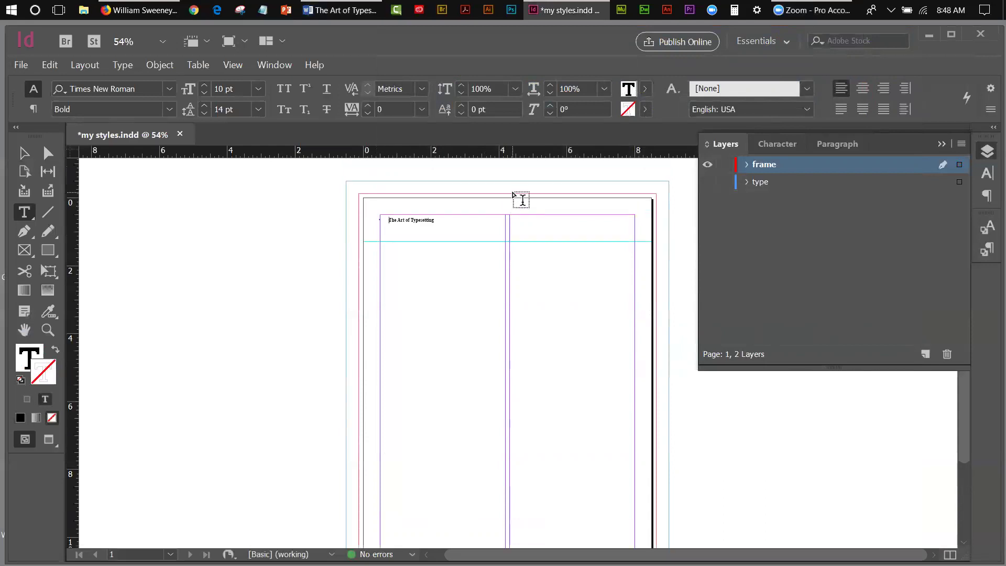
Step: Remove the bullet formatting from the title "The Art of Typesetting" in the header frame
{"action": "left_click", "coordinate": [388, 220]}
{"action": "left_click", "coordinate": [160, 65]}
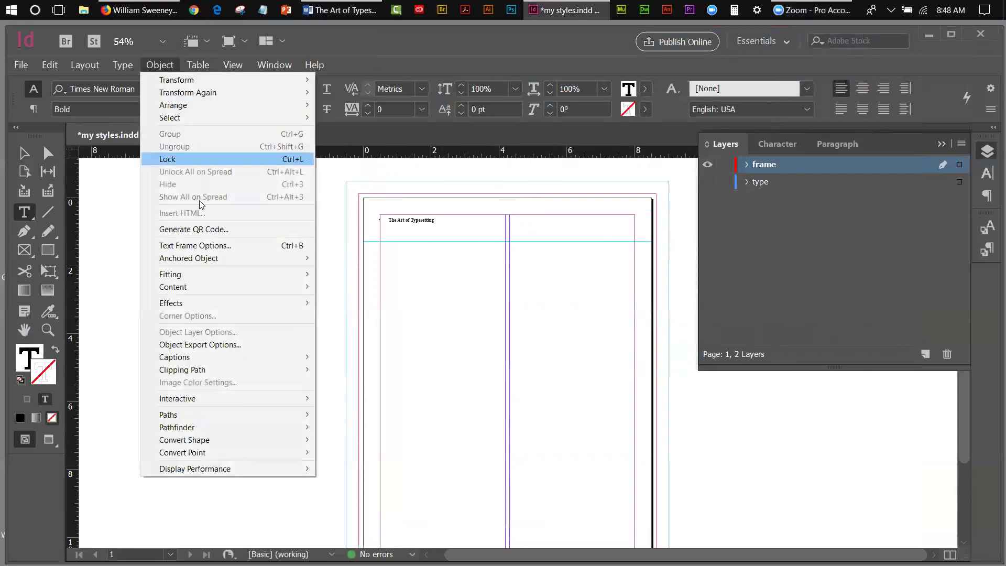
{"action": "left_click", "coordinate": [147, 68]}
{"action": "left_click", "coordinate": [122, 65]}
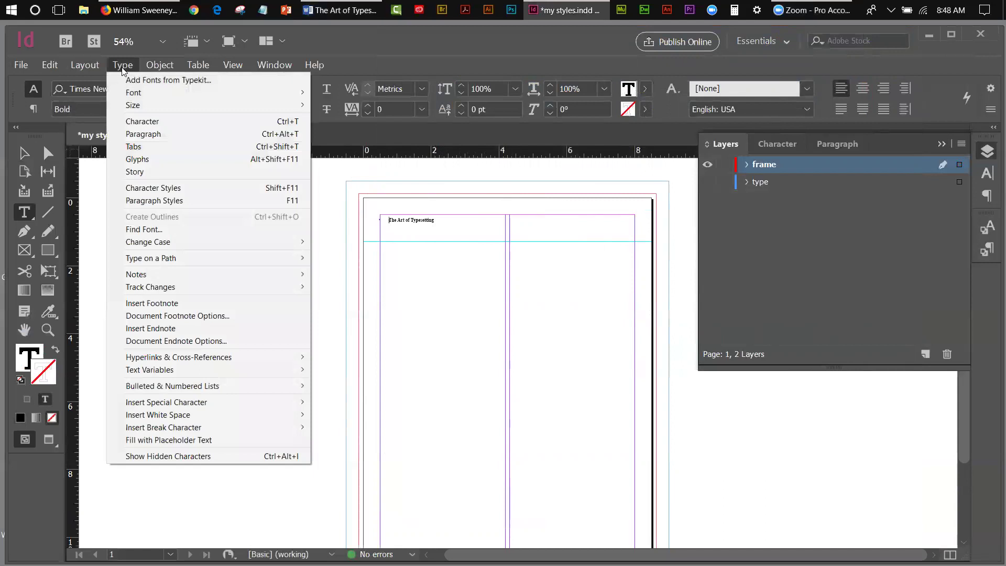
{"action": "mouse_move", "coordinate": [214, 388]}
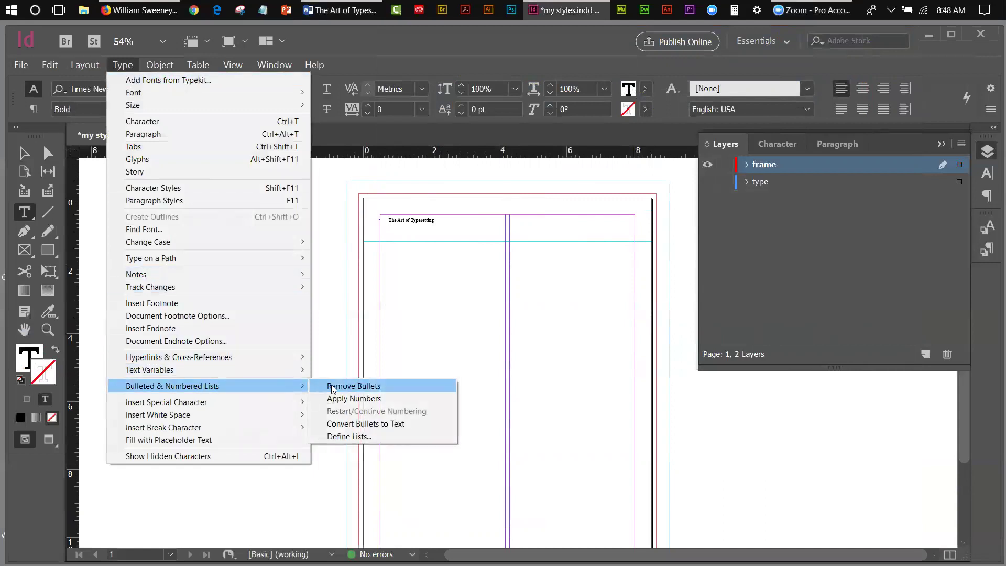
{"action": "left_click", "coordinate": [348, 387]}
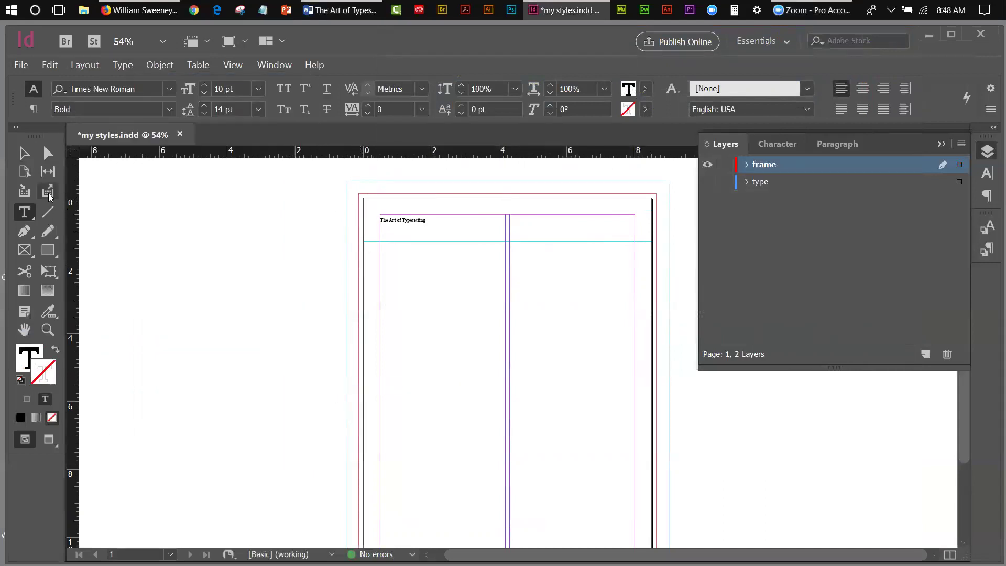
Step: Look through the document's character styles and paragraph styles, leaving them unapplied
{"action": "left_click", "coordinate": [985, 230]}
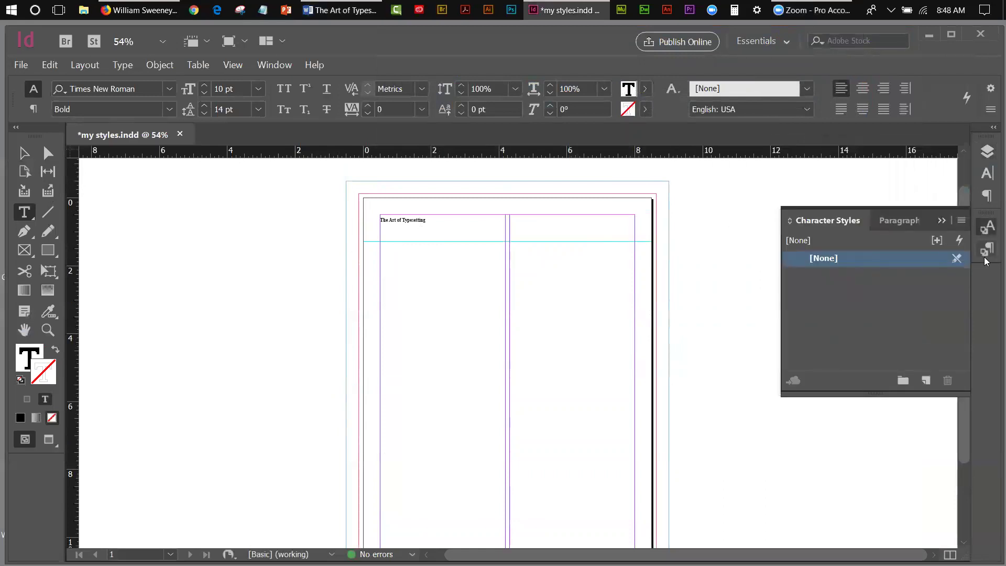
{"action": "left_click", "coordinate": [985, 251]}
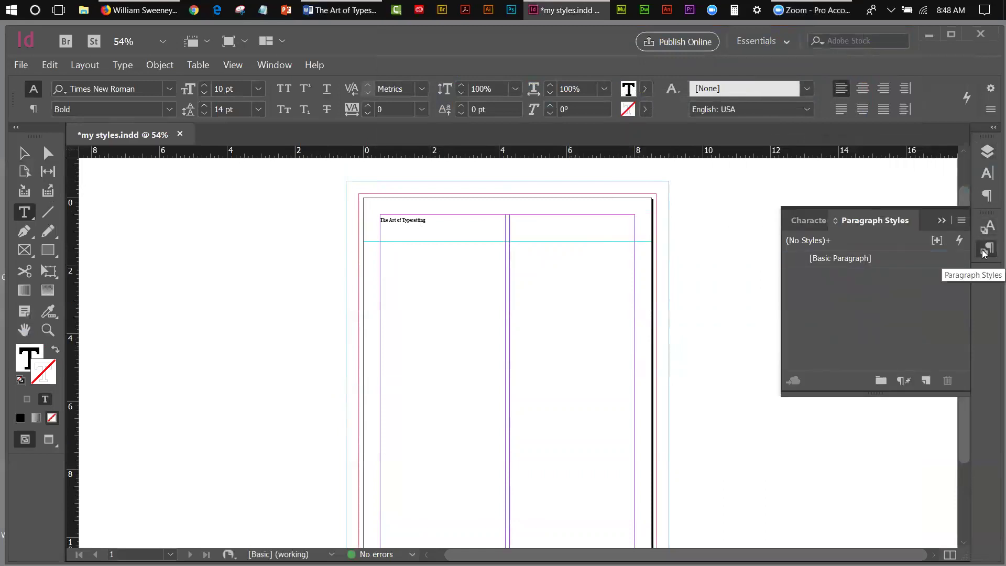
{"action": "left_click", "coordinate": [942, 220]}
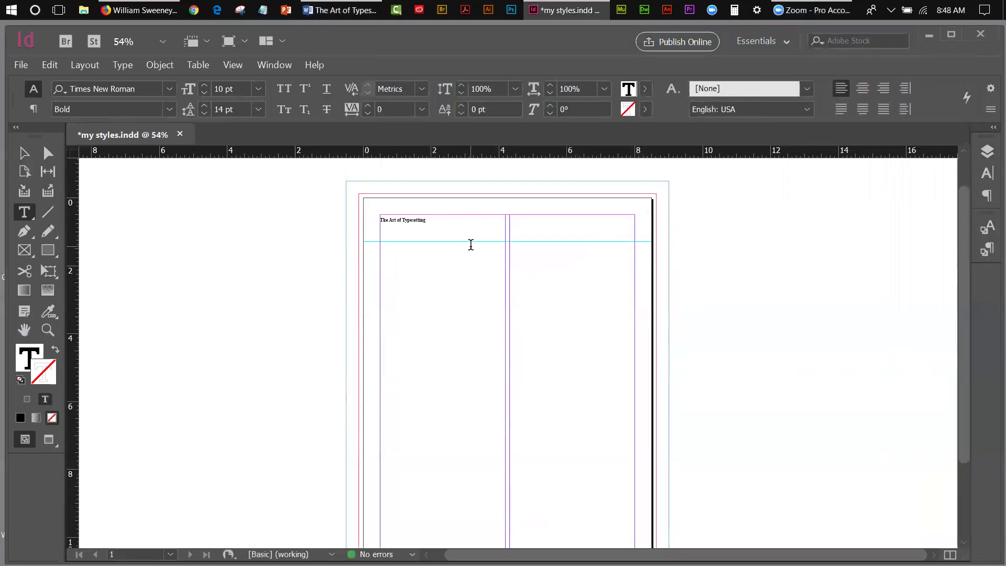
Step: Switch to the Word document and copy its final line, "by the IU Graphic Arts Department"
{"action": "left_click", "coordinate": [407, 287]}
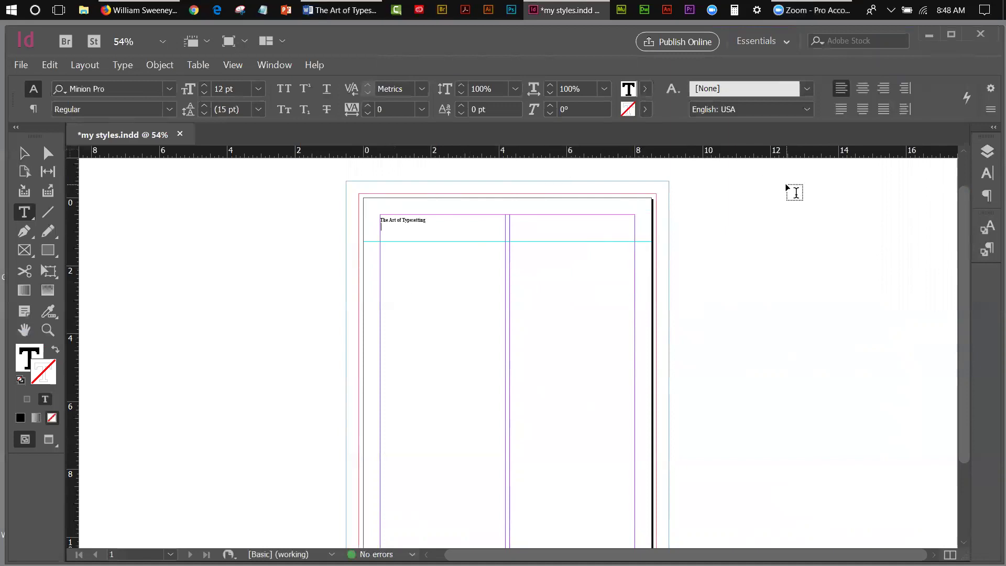
{"action": "left_click", "coordinate": [339, 10]}
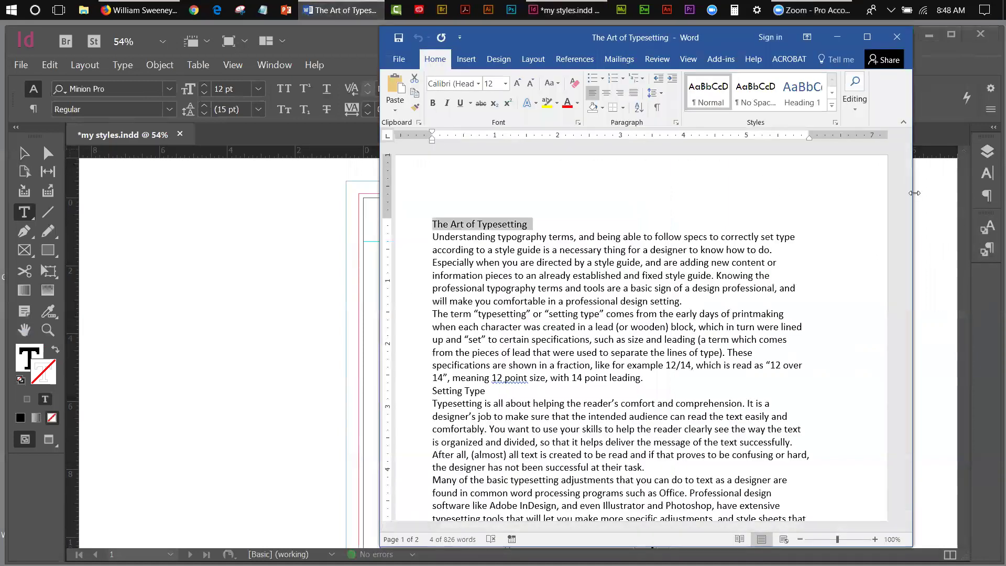
{"action": "left_click_drag", "start_coordinate": [905, 159], "coordinate": [910, 416]}
{"action": "left_click", "coordinate": [449, 245]}
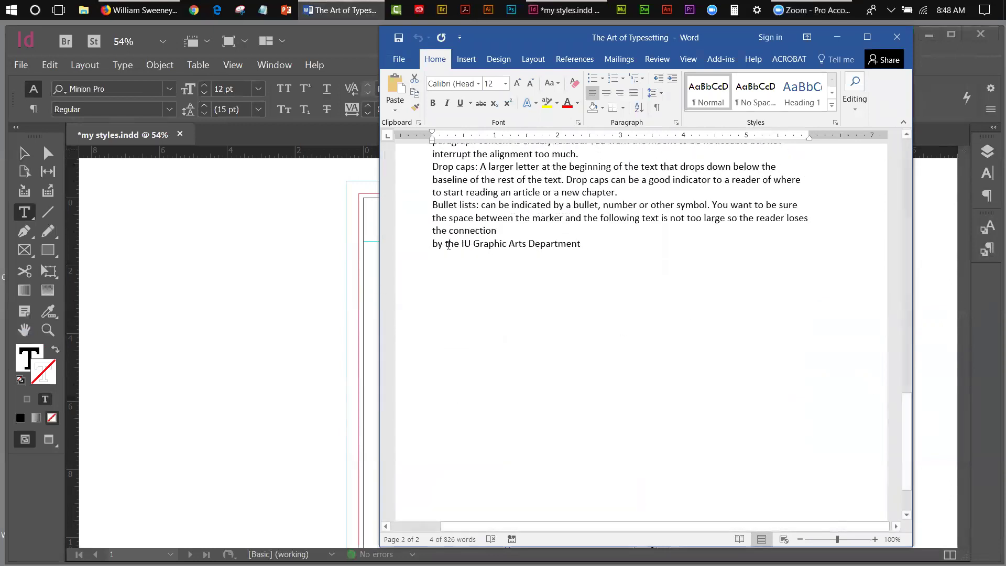
{"action": "left_click", "coordinate": [590, 245]}
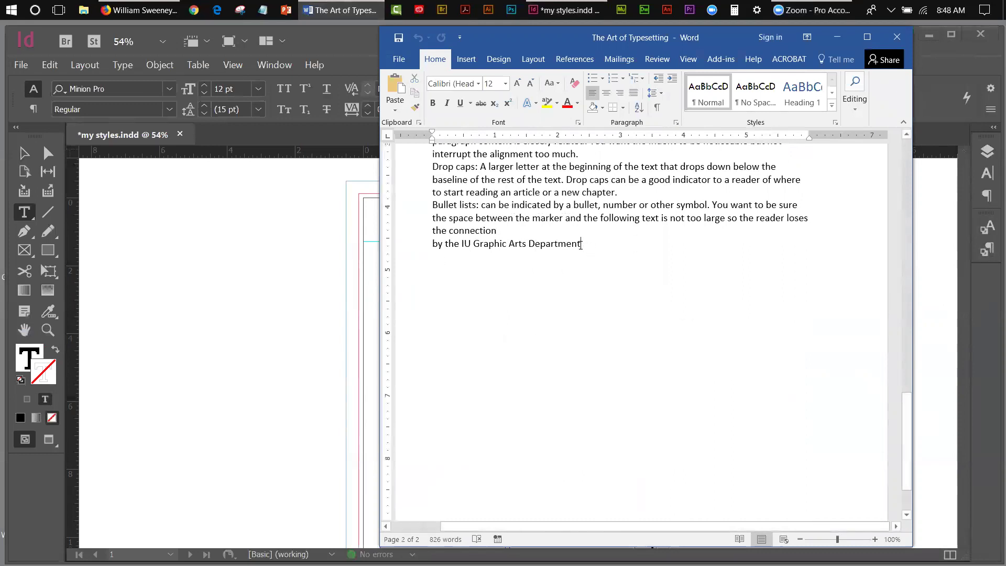
{"action": "left_click_drag", "start_coordinate": [535, 245], "coordinate": [434, 247]}
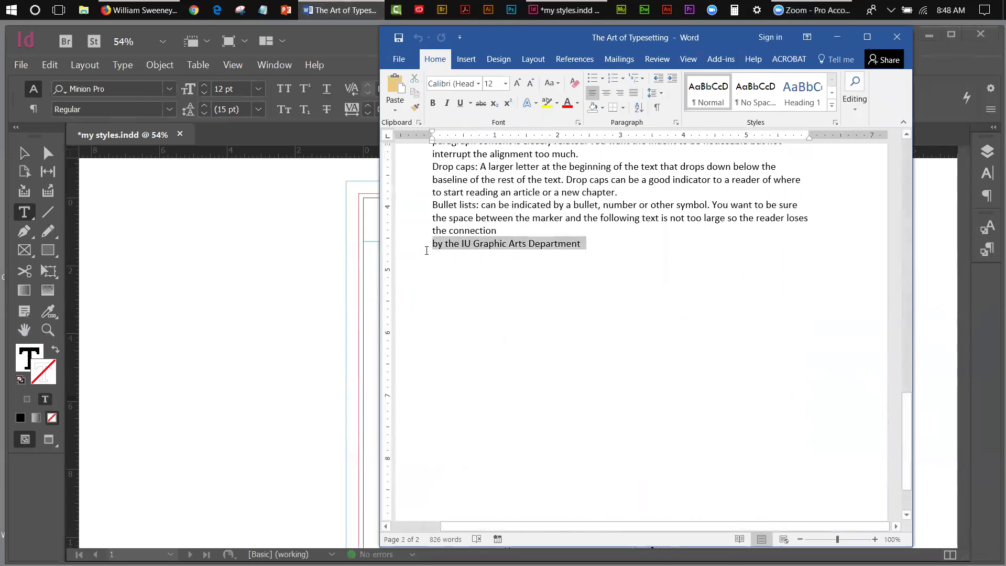
{"action": "right_click", "coordinate": [442, 252]}
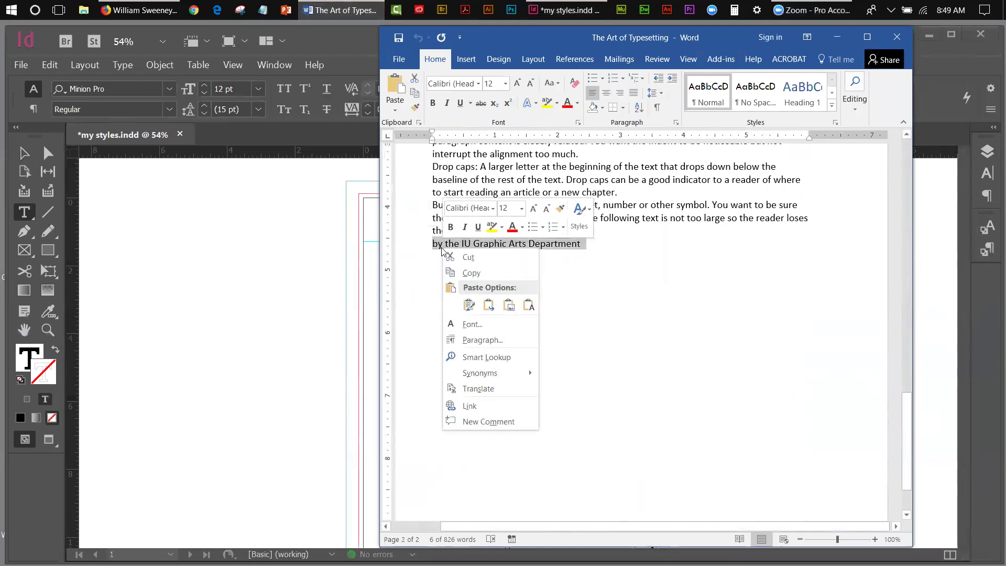
{"action": "left_click", "coordinate": [471, 273]}
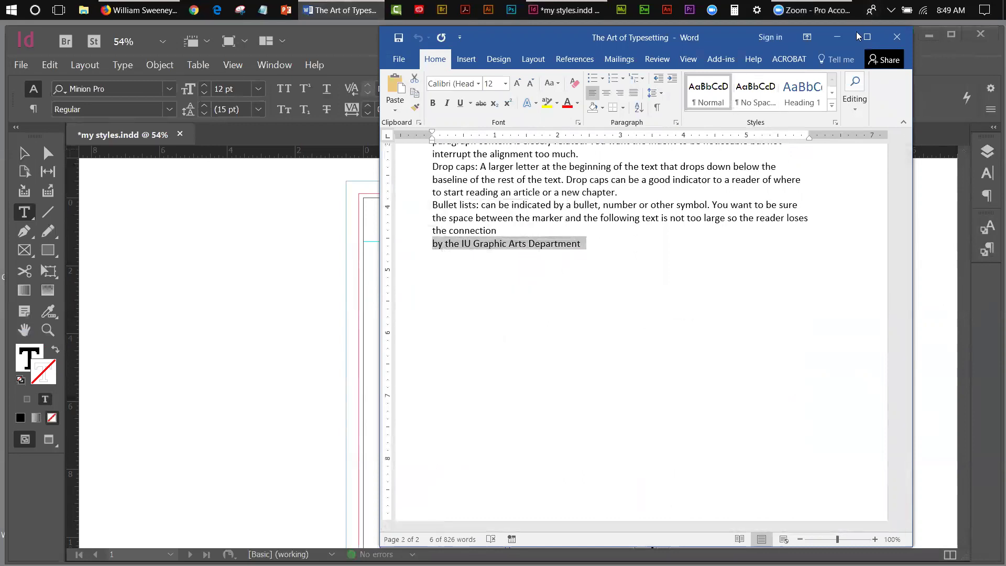
Step: Return to InDesign and paste the copied byline on a new line below the title in the header frame
{"action": "left_click", "coordinate": [837, 36]}
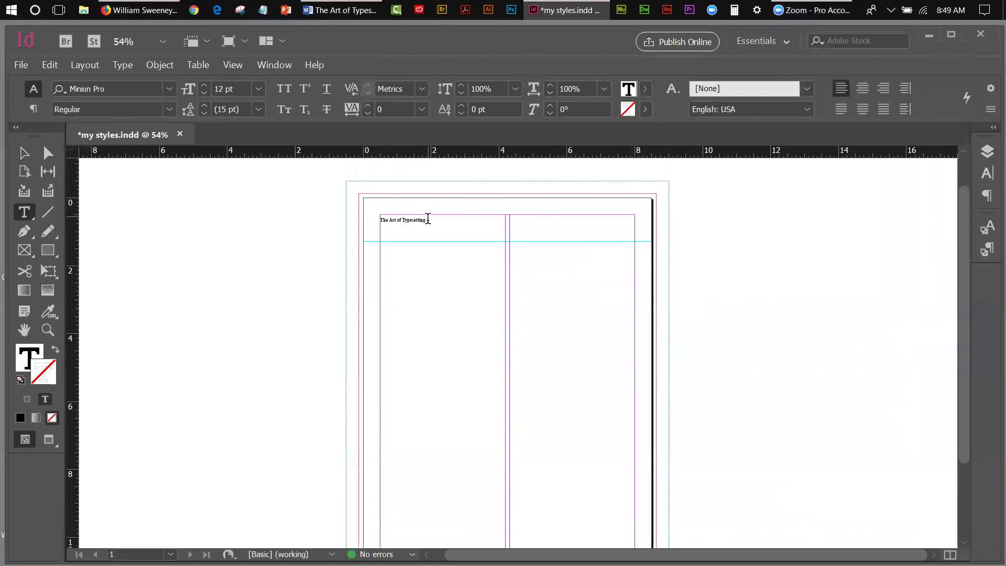
{"action": "key", "text": "Return"}
{"action": "key", "text": "ctrl+v"}
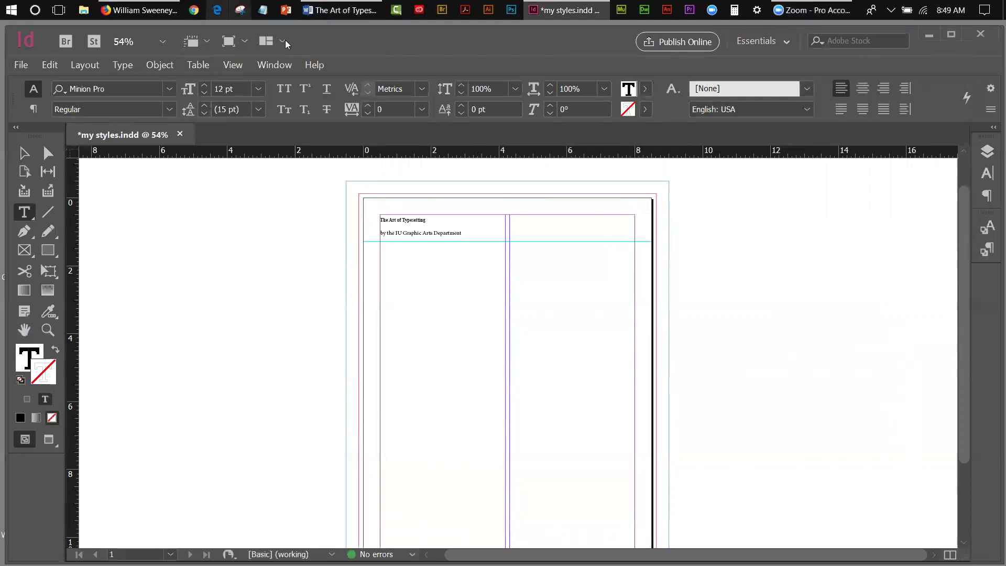
Step: Switch to the Word document and copy the article body from "Understanding typography terms" through "the connection", excluding title and byline
{"action": "left_click", "coordinate": [327, 12]}
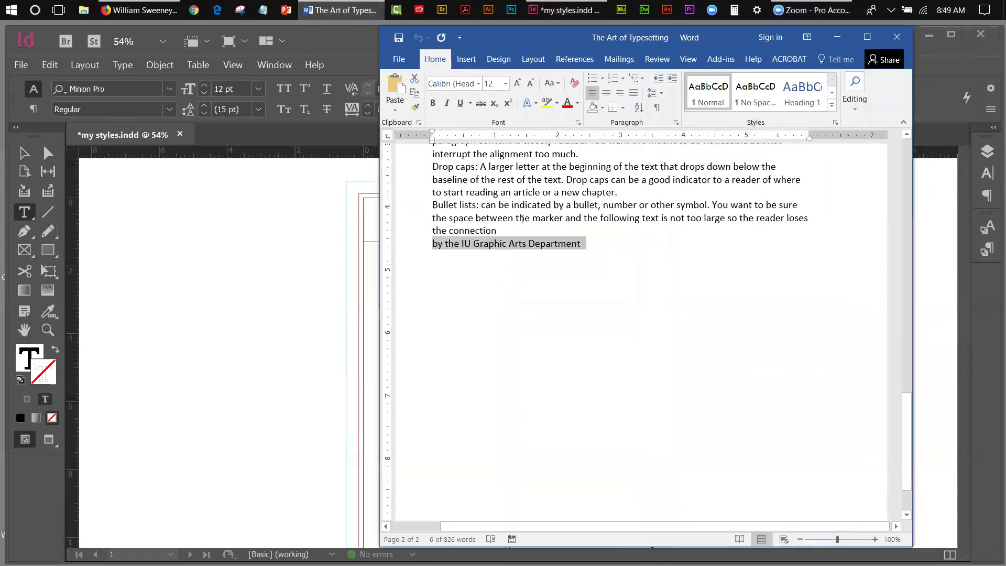
{"action": "left_click_drag", "start_coordinate": [500, 231], "coordinate": [439, 243]}
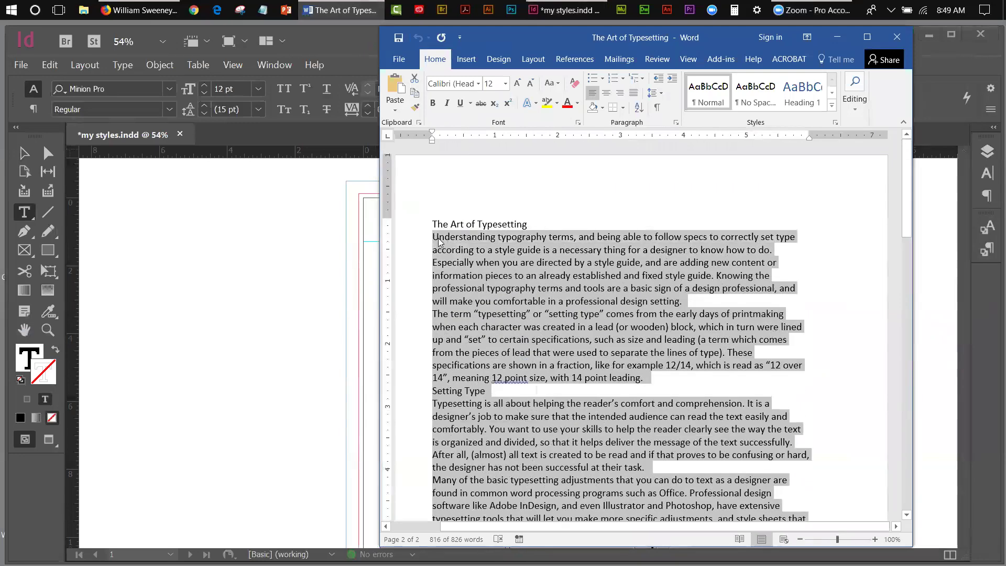
{"action": "right_click", "coordinate": [448, 244]}
{"action": "left_click", "coordinate": [482, 264]}
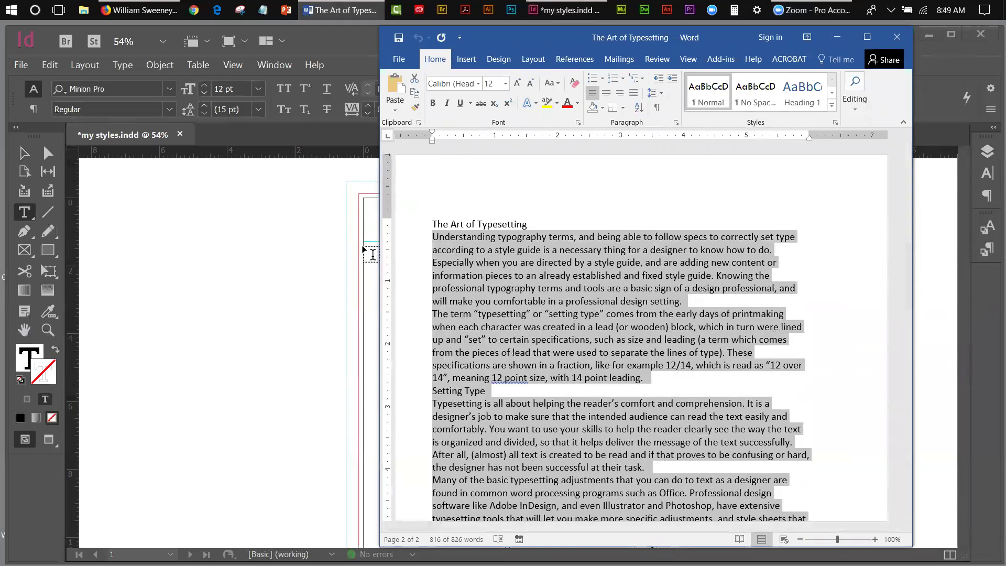
Step: Return to InDesign and paste the copied article body into the threaded column frames, starting in the first column
{"action": "left_click", "coordinate": [371, 254]}
{"action": "left_click", "coordinate": [393, 252]}
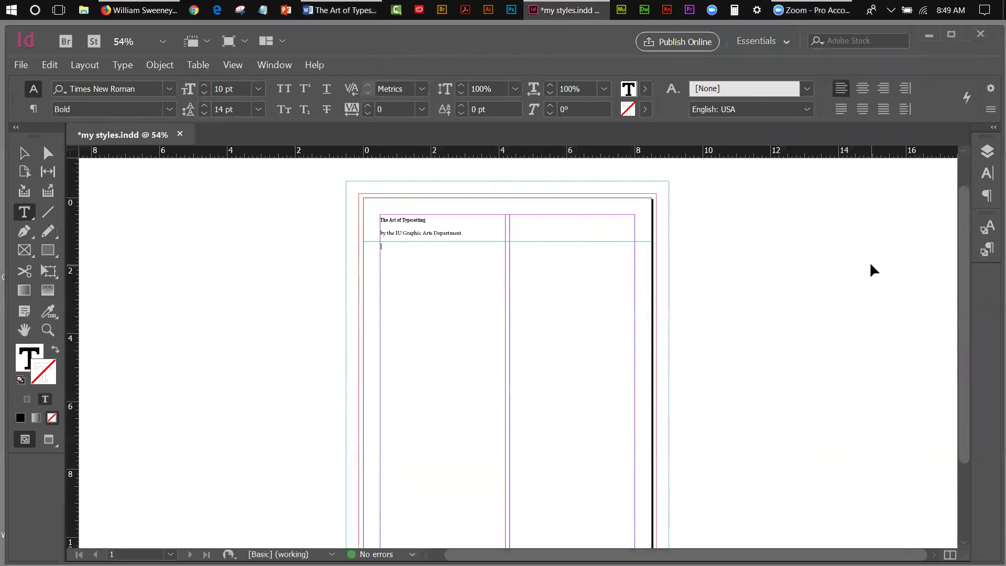
{"action": "key", "text": "ctrl+v"}
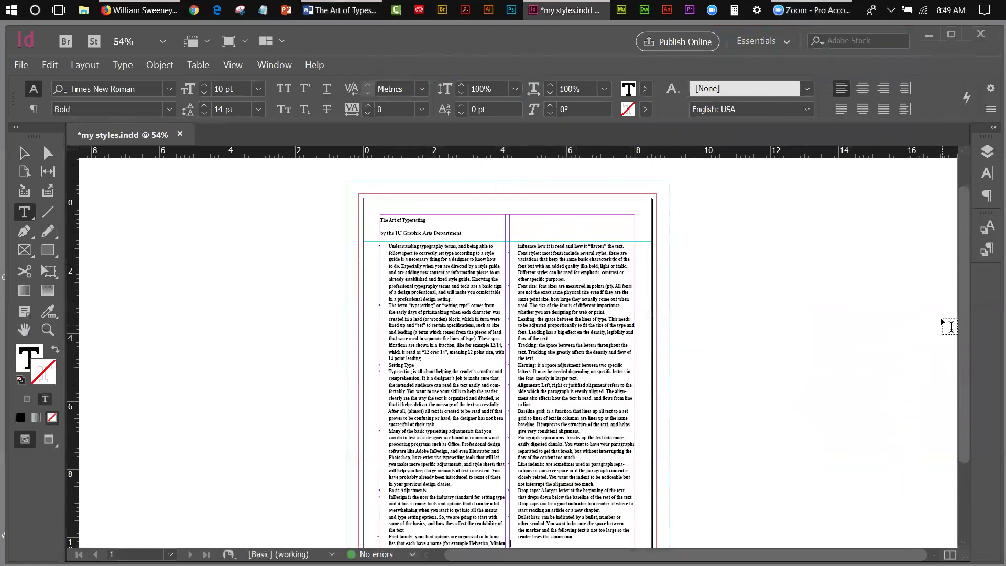
{"action": "left_click_drag", "start_coordinate": [962, 277], "coordinate": [964, 305]}
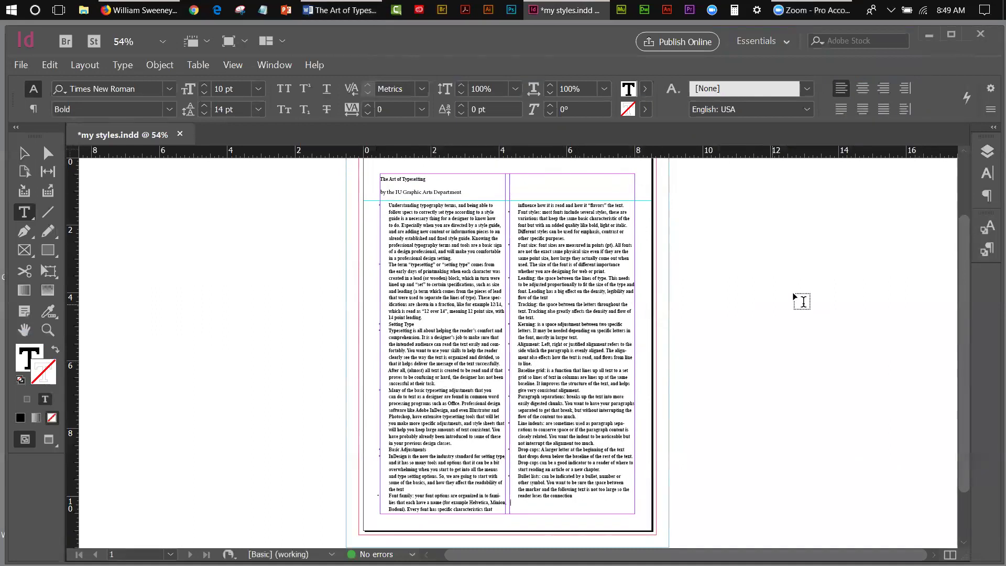
Step: Hide the "frame" layer and show the "type" layer, with the Selection tool active
{"action": "left_click", "coordinate": [988, 152]}
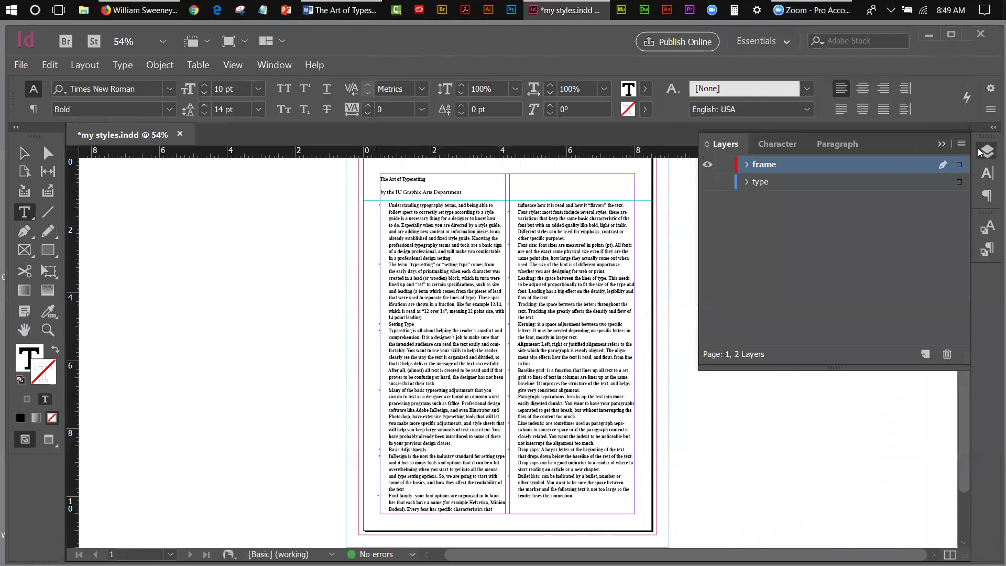
{"action": "left_click", "coordinate": [708, 181], "text": "alt"}
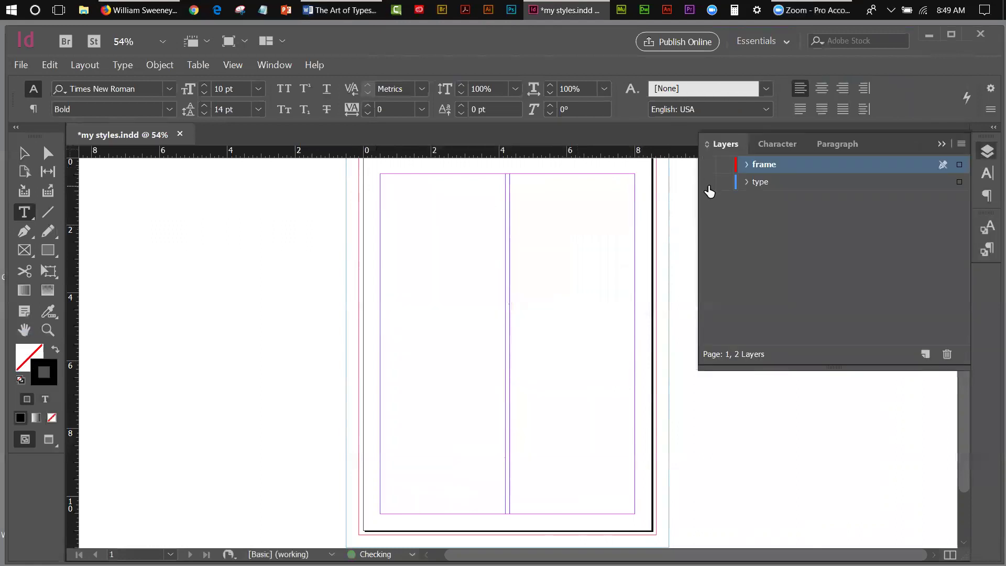
{"action": "left_click", "coordinate": [24, 153]}
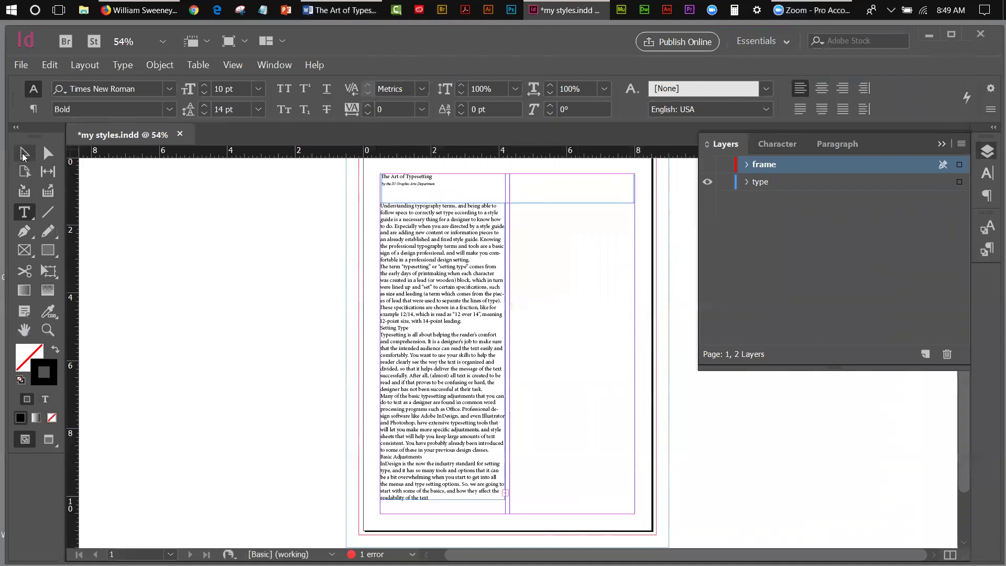
{"action": "left_click", "coordinate": [938, 146]}
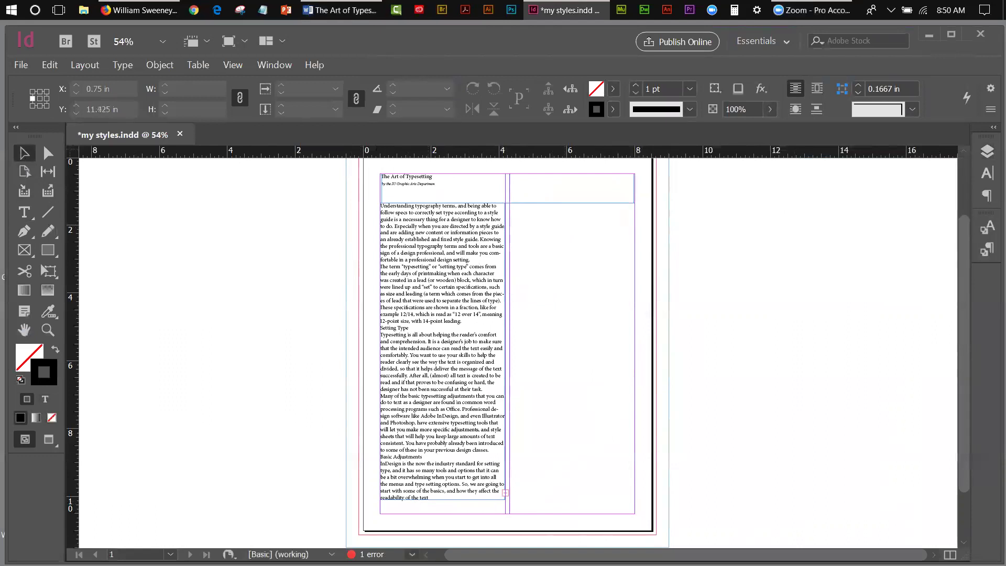
Step: Examine the document's preflight error details under the overset text entry
{"action": "left_click", "coordinate": [412, 555]}
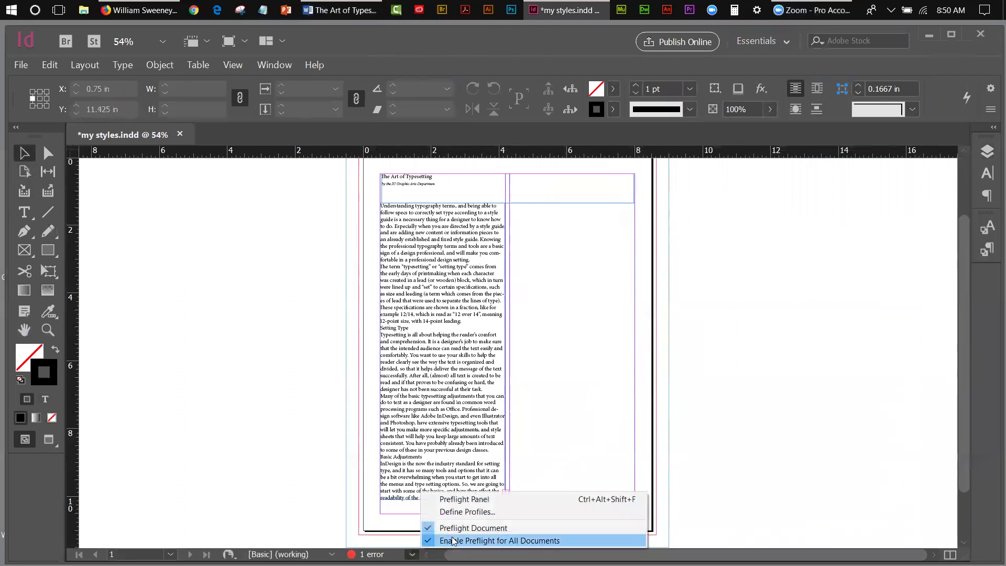
{"action": "left_click", "coordinate": [461, 499]}
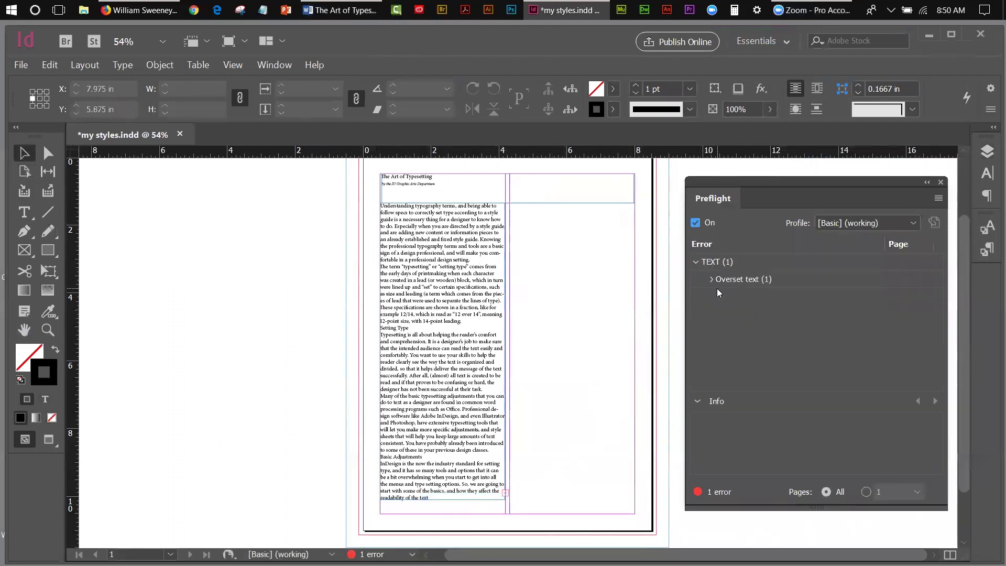
{"action": "left_click", "coordinate": [710, 279]}
{"action": "left_click", "coordinate": [941, 183]}
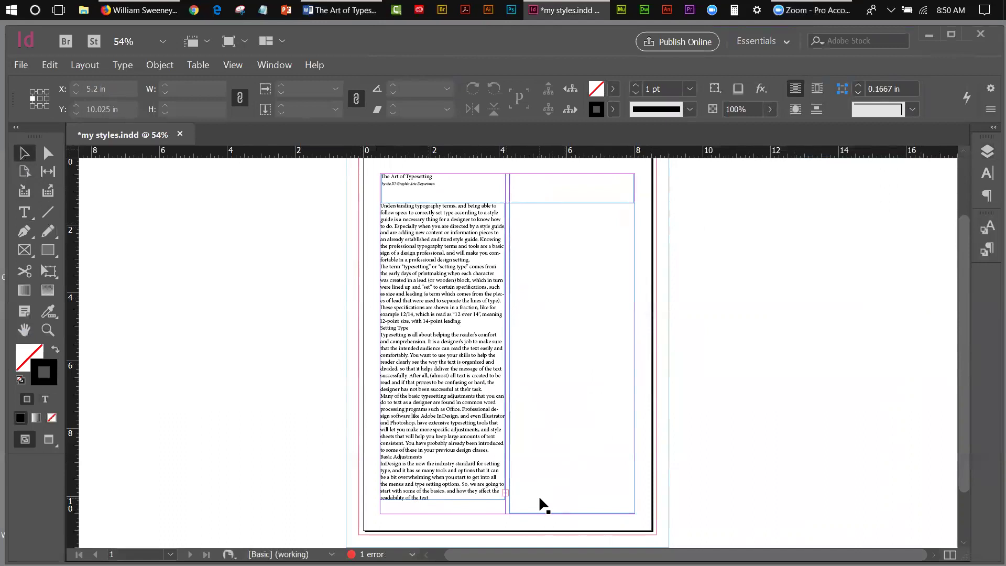
Step: Thread the overset text from the first column's frame into a new frame filling the second column
{"action": "left_click", "coordinate": [505, 489]}
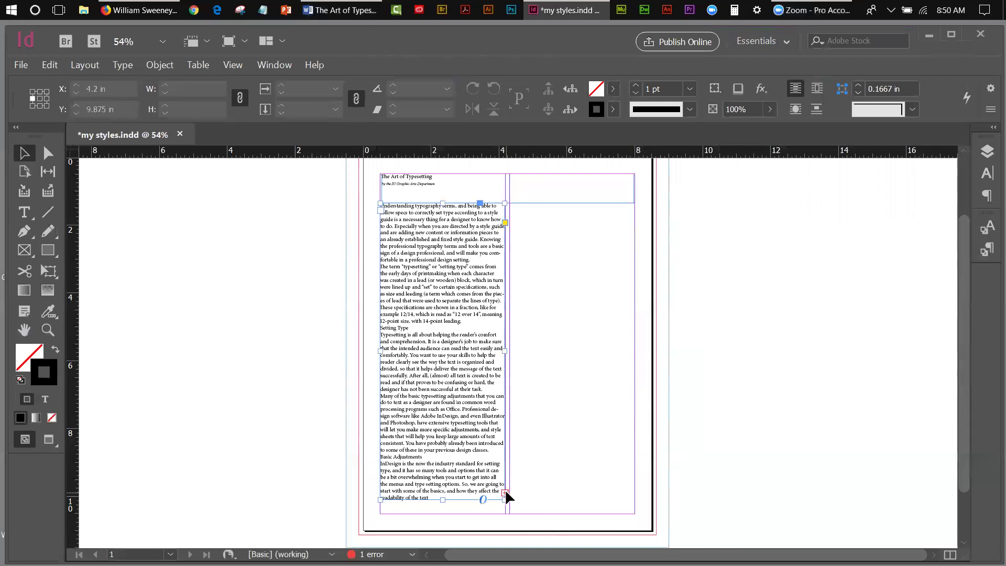
{"action": "left_click", "coordinate": [505, 493]}
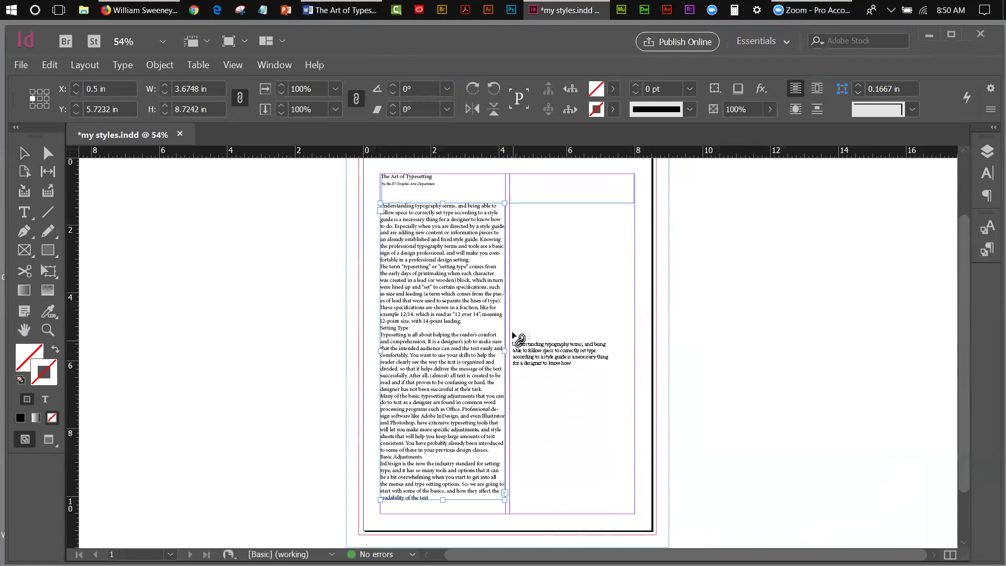
{"action": "left_click", "coordinate": [517, 207]}
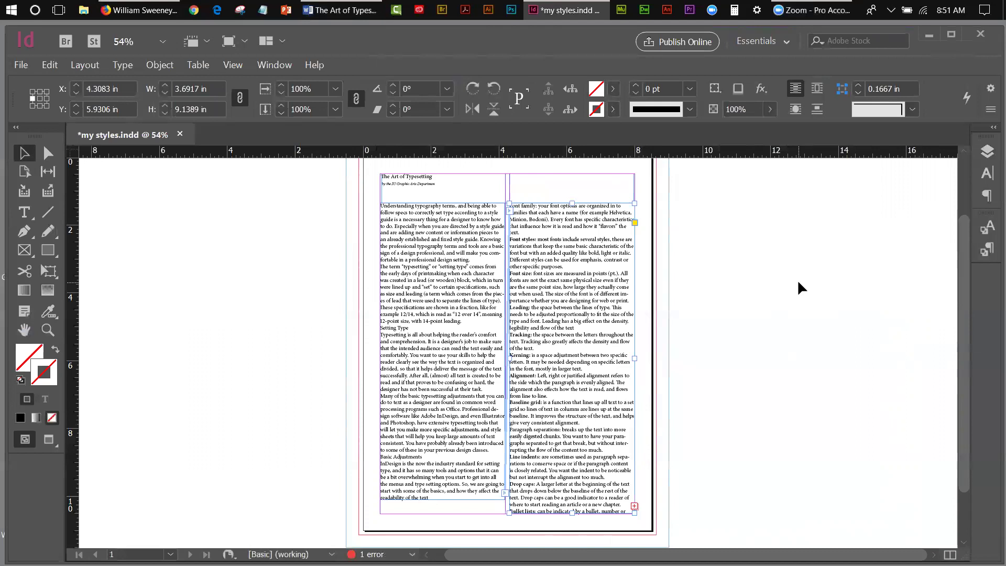
Step: Undock the character and paragraph styles lists and float them beside the page with the paragraph styles showing
{"action": "left_click", "coordinate": [988, 227]}
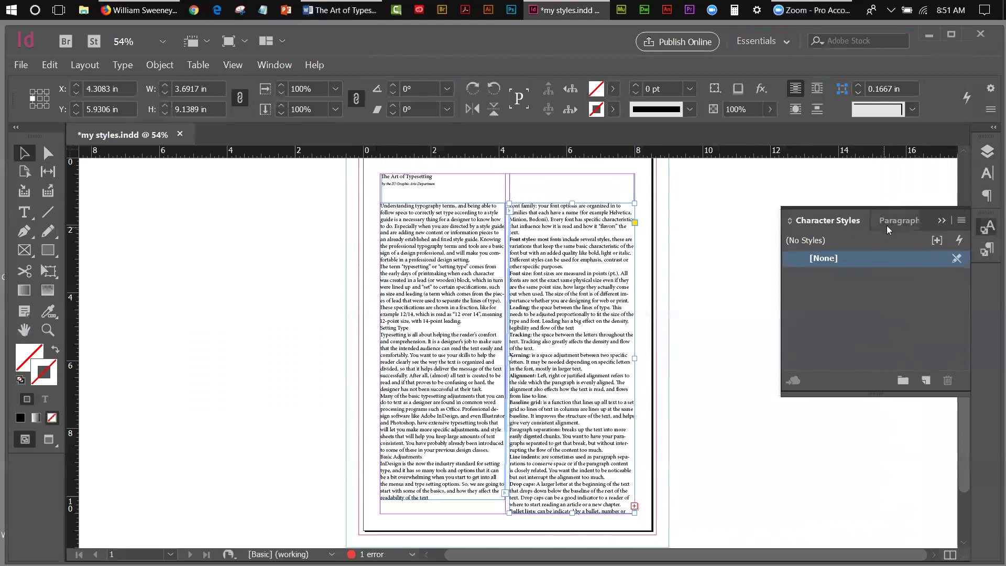
{"action": "left_click_drag", "start_coordinate": [854, 224], "coordinate": [811, 322]}
{"action": "left_click_drag", "start_coordinate": [840, 211], "coordinate": [849, 296]}
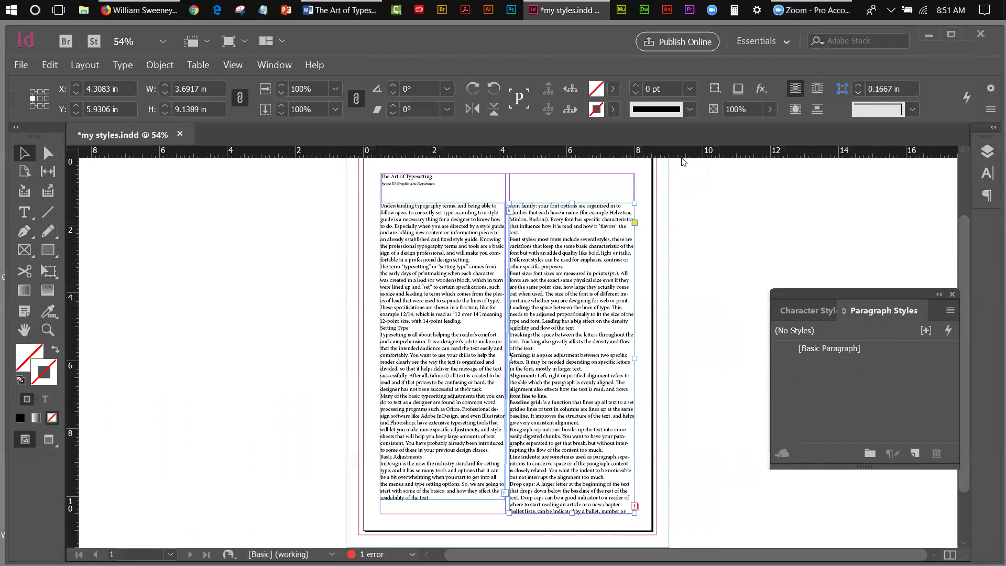
Step: Select the title "The Art of Typesetting" and compare its available character formatting and paragraph formatting options
{"action": "double_click", "coordinate": [421, 176]}
{"action": "left_click_drag", "start_coordinate": [438, 178], "coordinate": [369, 166]}
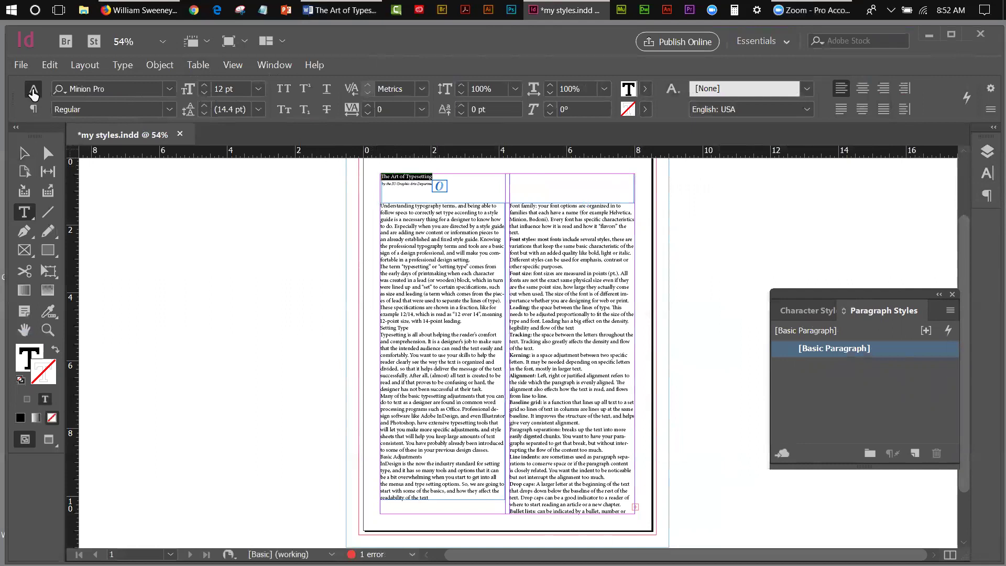
{"action": "left_click", "coordinate": [33, 109]}
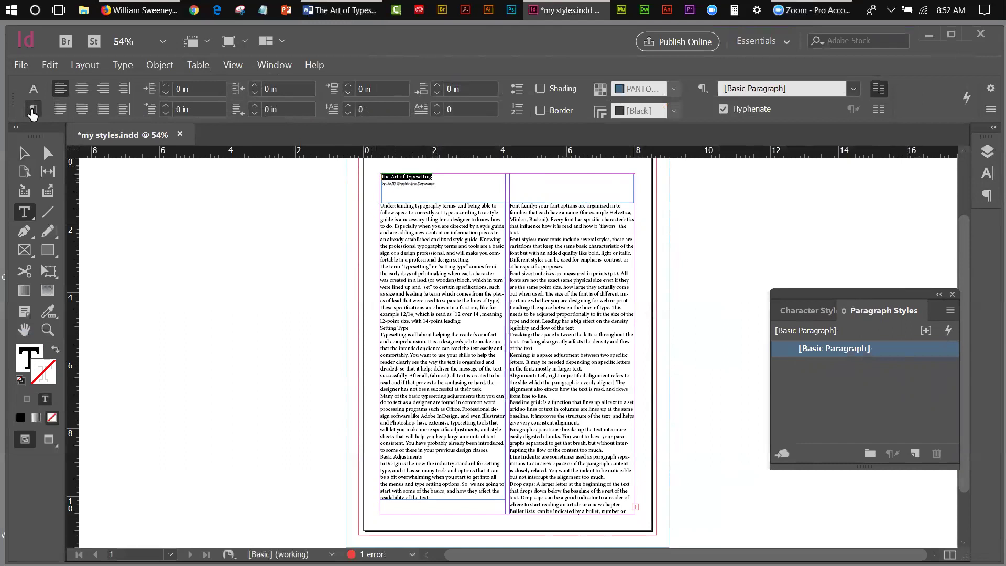
{"action": "left_click", "coordinate": [33, 90]}
{"action": "left_click", "coordinate": [33, 109]}
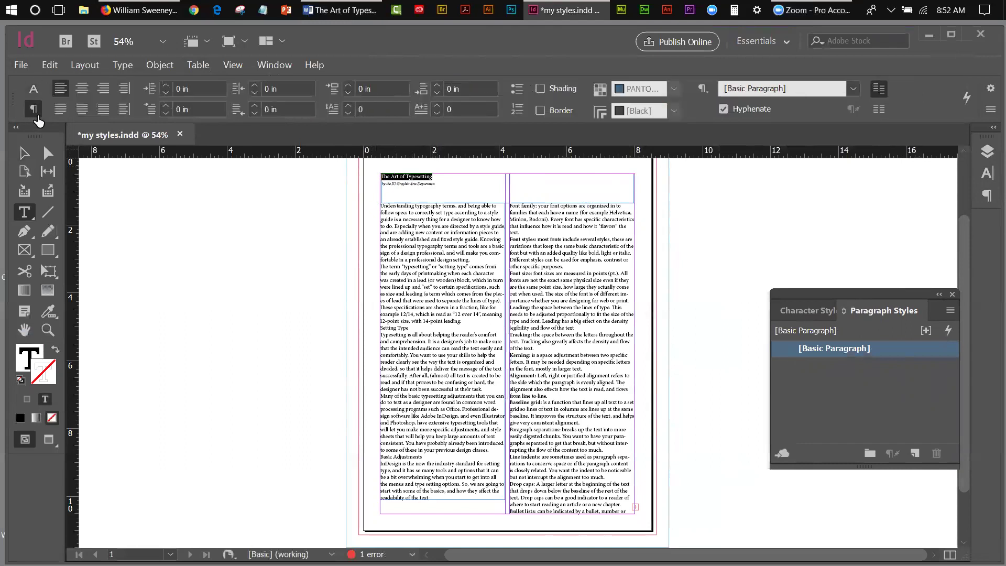
{"action": "left_click", "coordinate": [33, 89]}
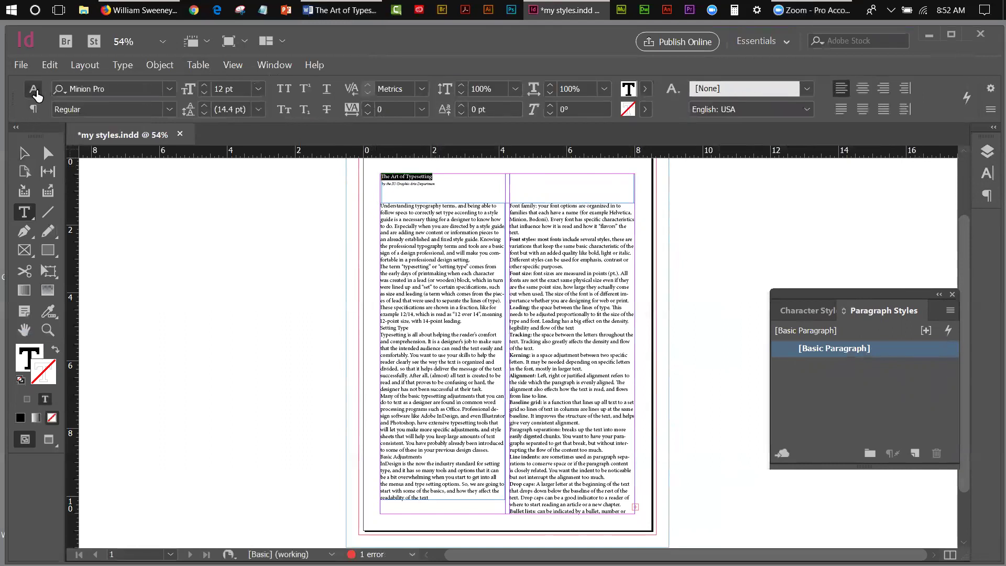
{"action": "left_click", "coordinate": [34, 109]}
{"action": "left_click", "coordinate": [33, 89]}
{"action": "left_click", "coordinate": [33, 109]}
{"action": "key", "text": "ctrl+alt+7"}
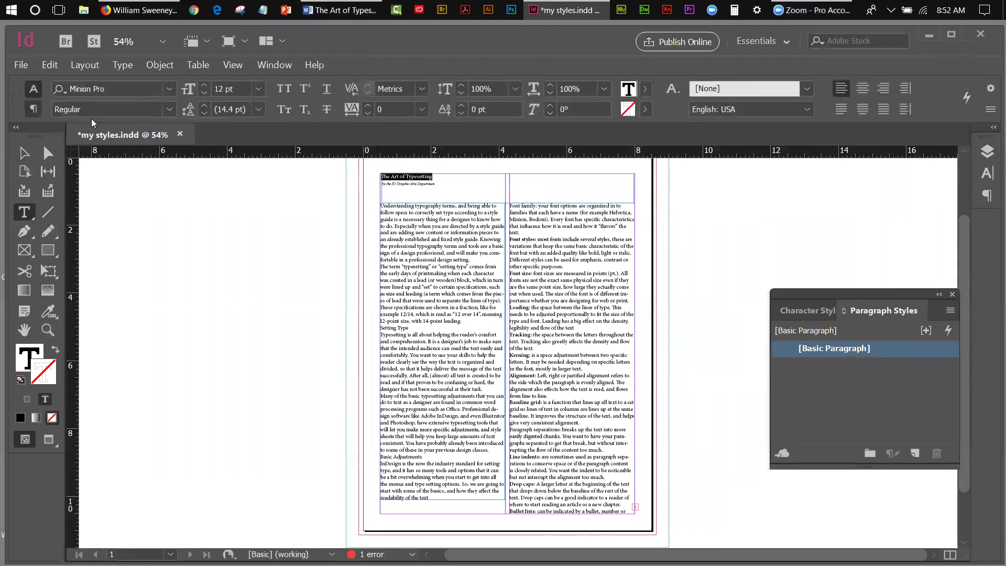
{"action": "left_click", "coordinate": [988, 173]}
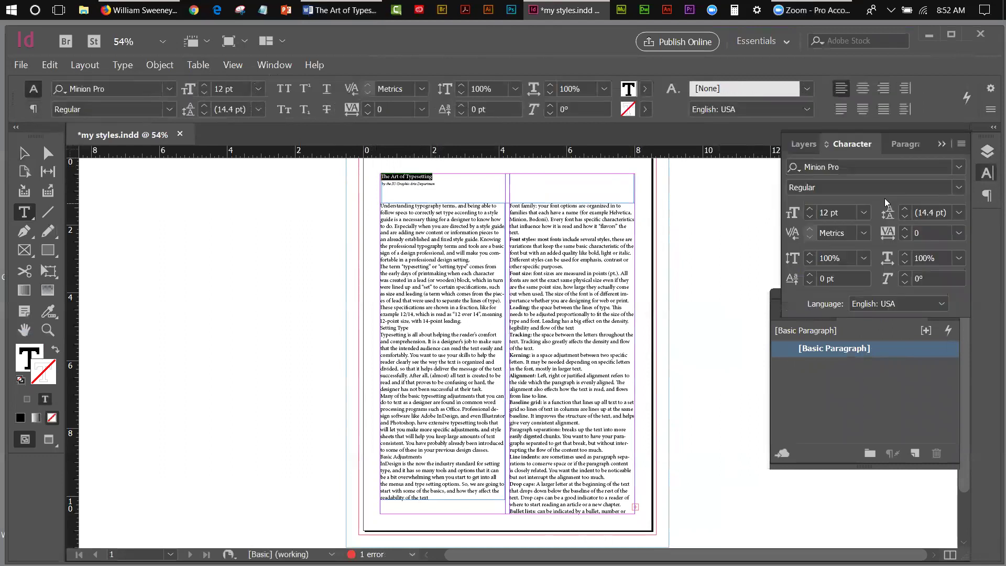
{"action": "left_click", "coordinate": [988, 195]}
{"action": "left_click", "coordinate": [942, 143]}
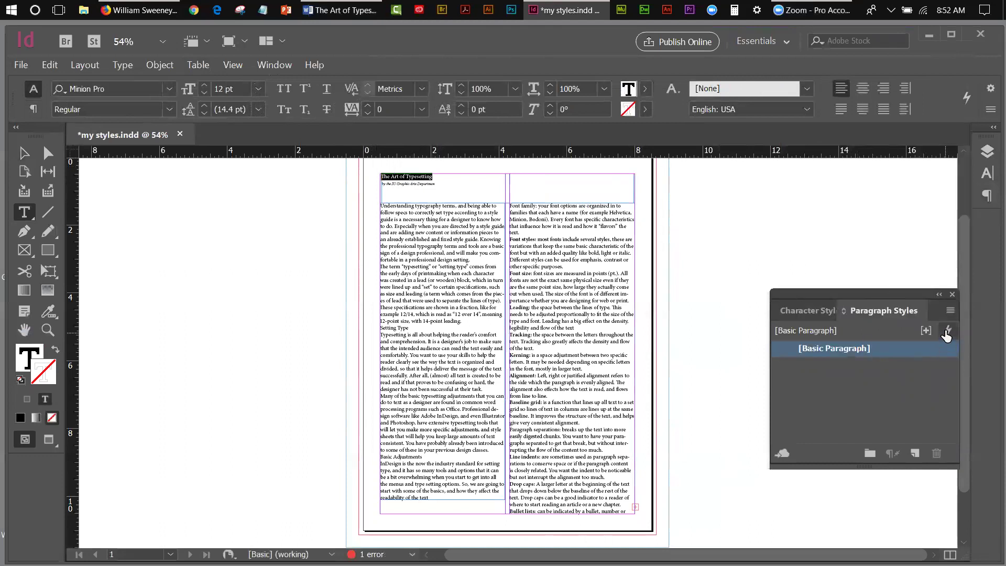
Step: Create a paragraph style with the default name from the selected title, apply it, and add it to the DES114 library
{"action": "left_click", "coordinate": [950, 310]}
{"action": "left_click", "coordinate": [714, 286]}
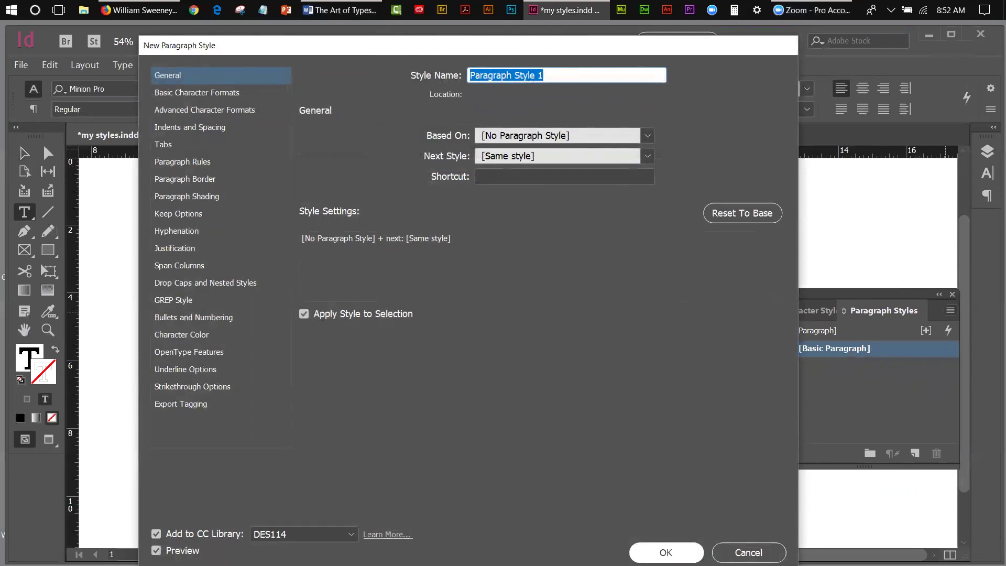
{"action": "left_click", "coordinate": [666, 553]}
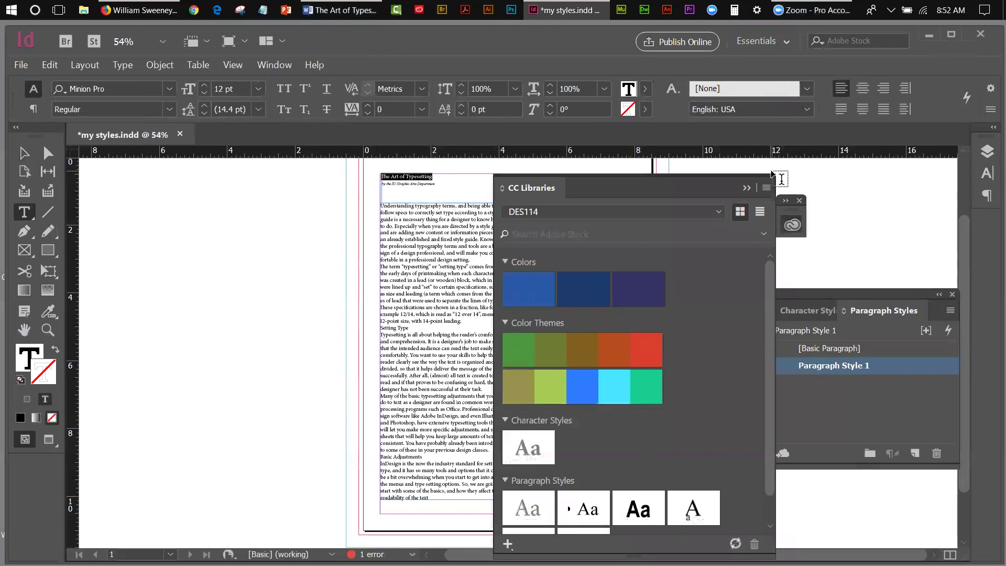
{"action": "left_click", "coordinate": [800, 201]}
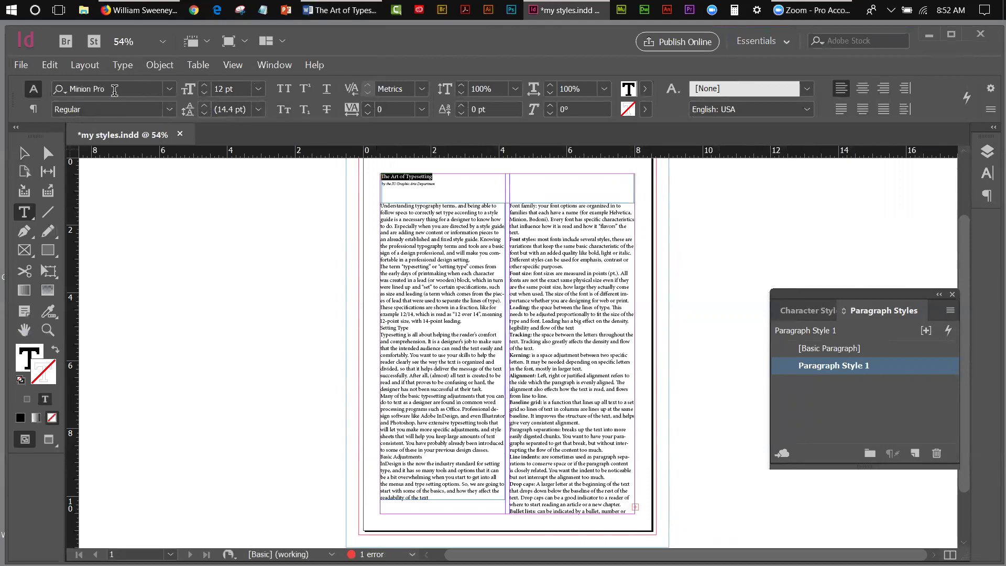
Step: Change the title's font to Arial with the Narrow Bold style
{"action": "left_click", "coordinate": [169, 89]}
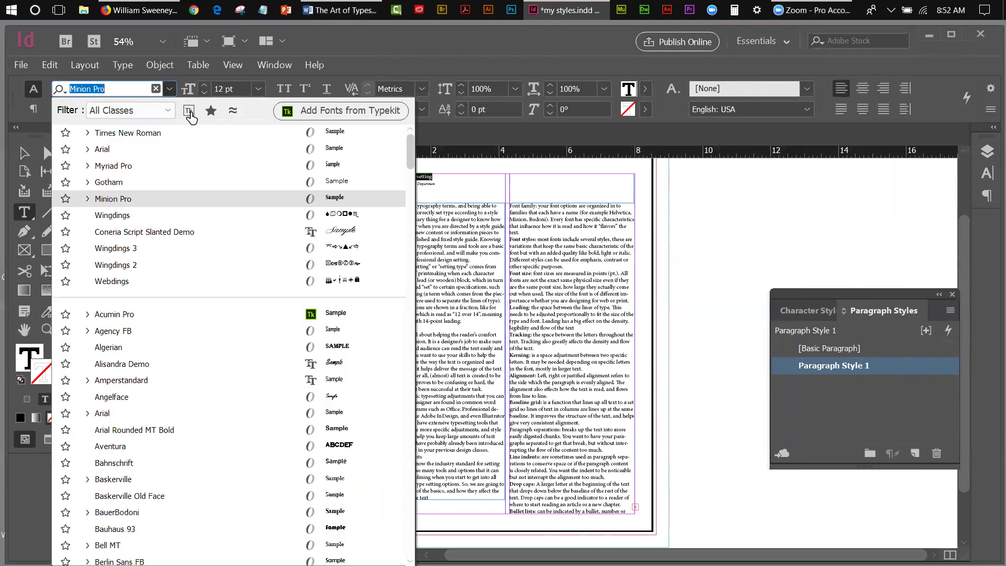
{"action": "left_click", "coordinate": [112, 155]}
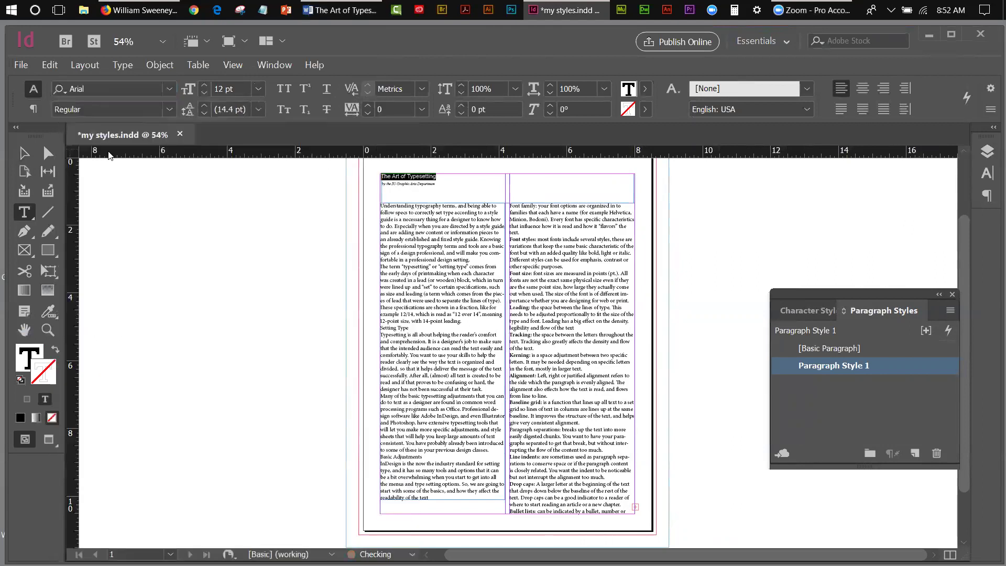
{"action": "left_click", "coordinate": [170, 109]}
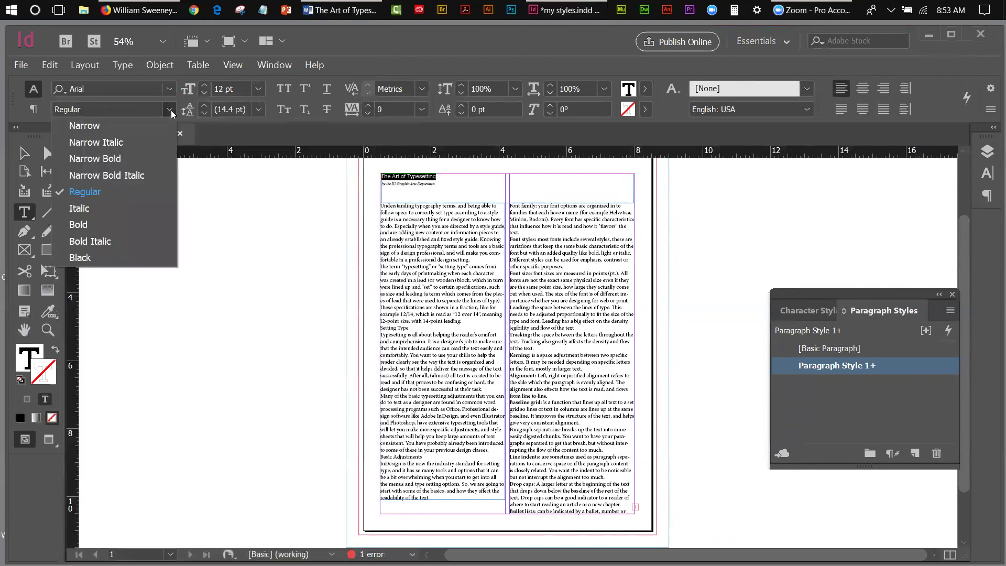
{"action": "left_click", "coordinate": [97, 160]}
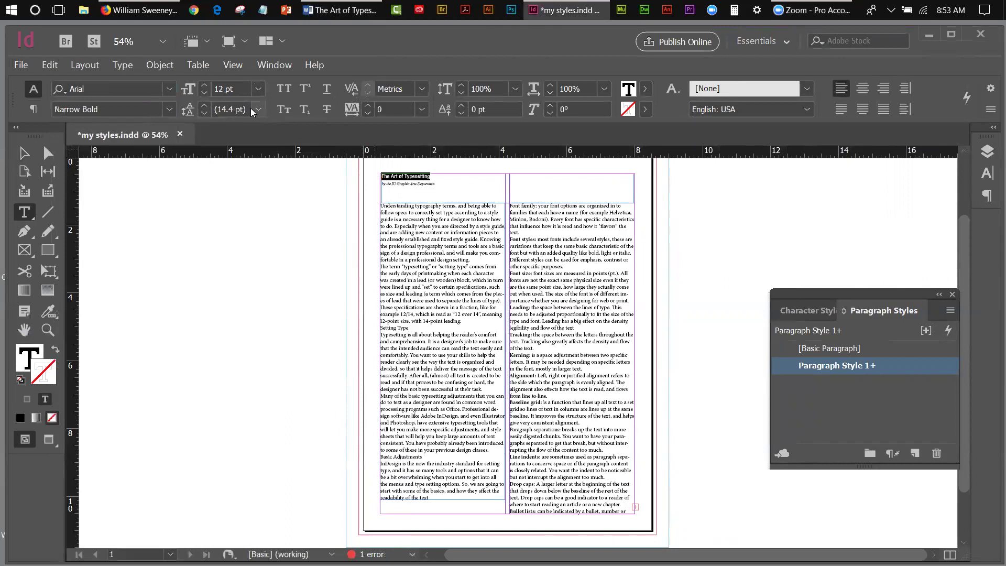
Step: Set the title's size to 61 pt and tracking to 10, and centre it
{"action": "left_click", "coordinate": [221, 89]}
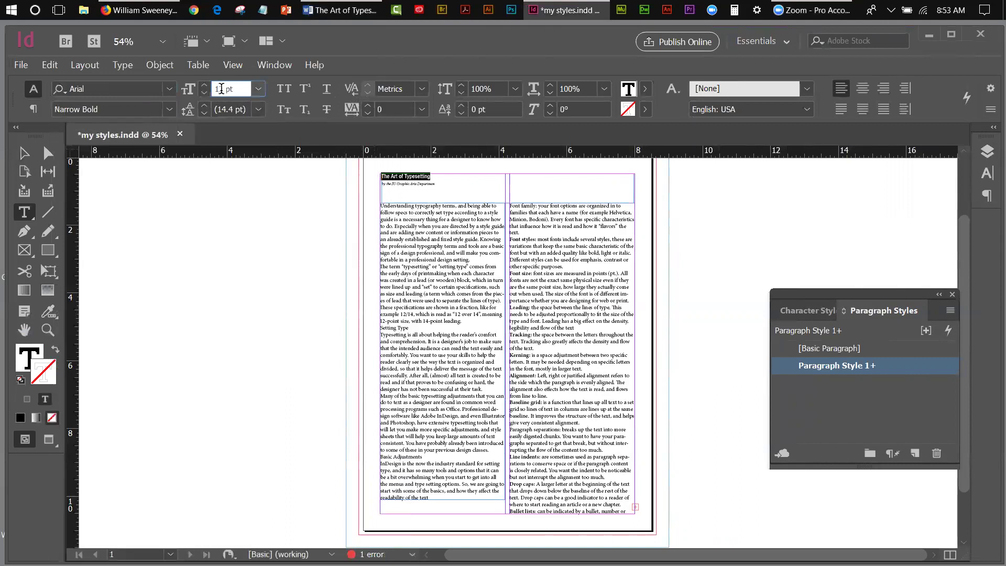
{"action": "double_click", "coordinate": [219, 88]}
{"action": "type", "text": "61"}
{"action": "left_click", "coordinate": [368, 106]}
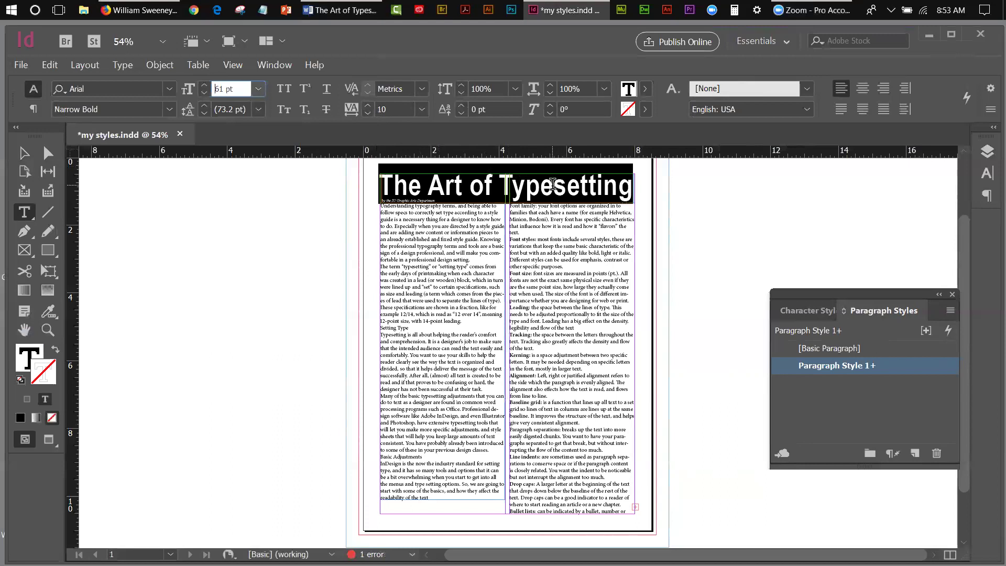
{"action": "left_click", "coordinate": [866, 97]}
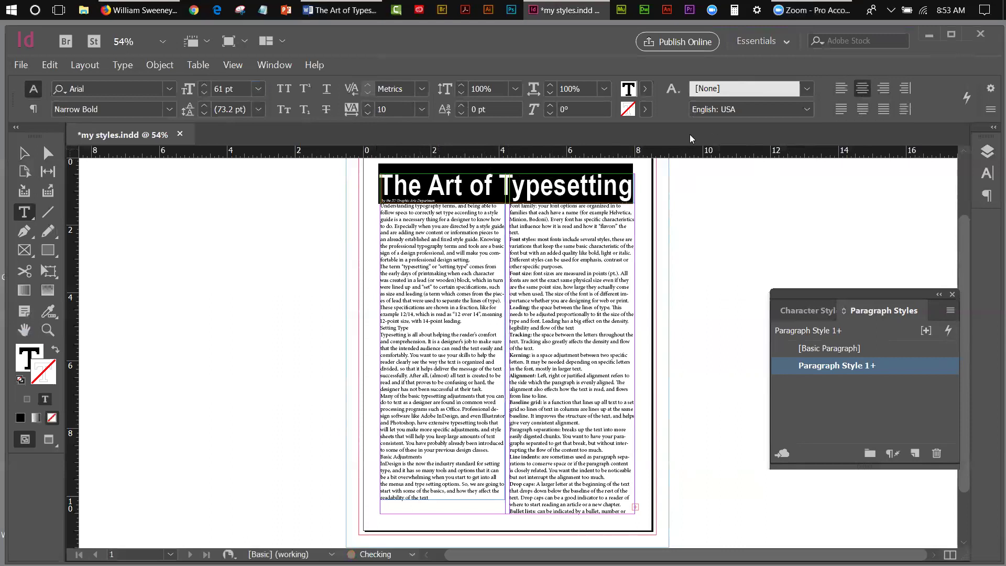
Step: Apply Paragraph Style 1 to the title frame, view its options without changing them, and delete the style in favour of [Basic Paragraph]
{"action": "left_click", "coordinate": [23, 153]}
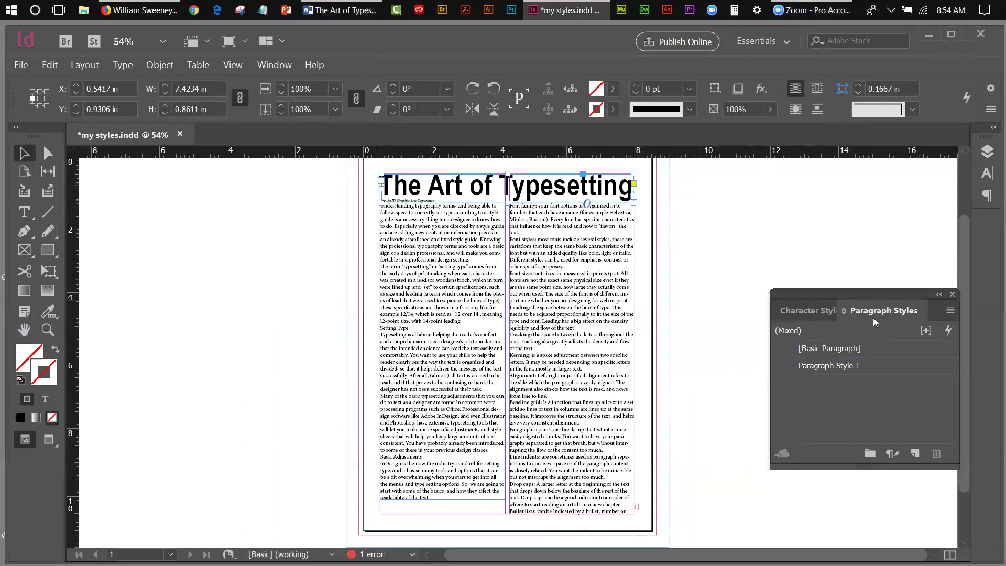
{"action": "left_click", "coordinate": [845, 370]}
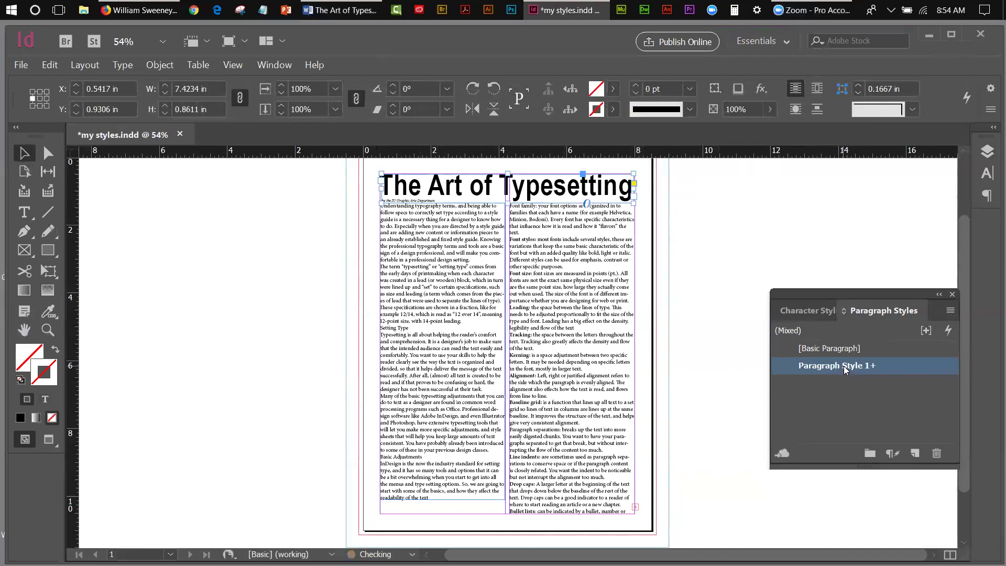
{"action": "double_click", "coordinate": [845, 366]}
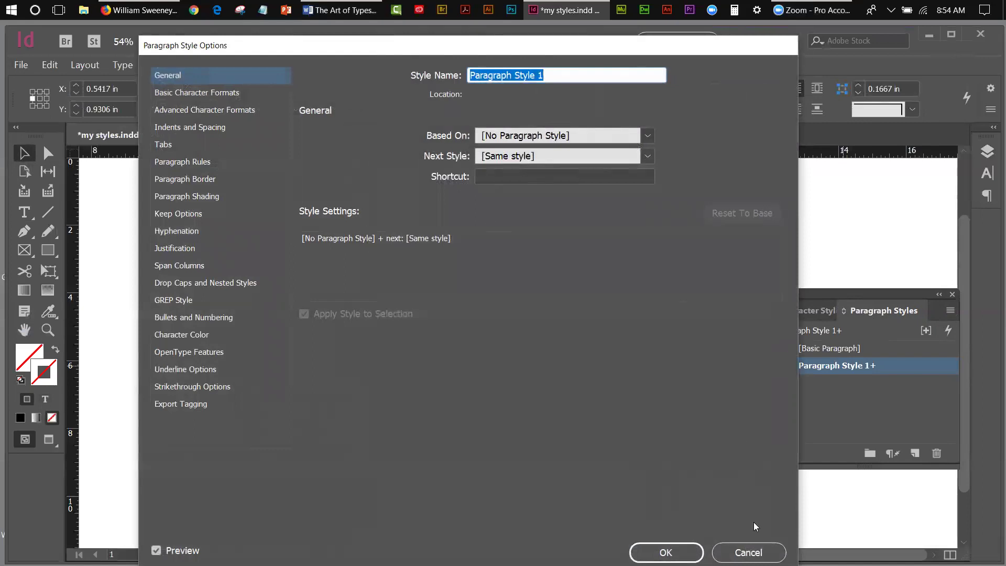
{"action": "left_click", "coordinate": [748, 553]}
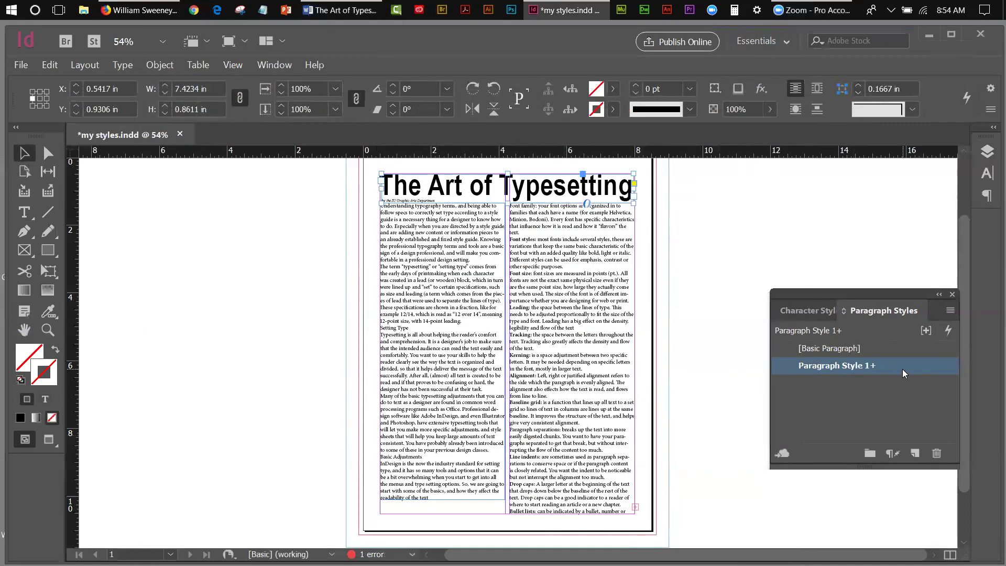
{"action": "left_click", "coordinate": [937, 453]}
{"action": "left_click", "coordinate": [525, 323]}
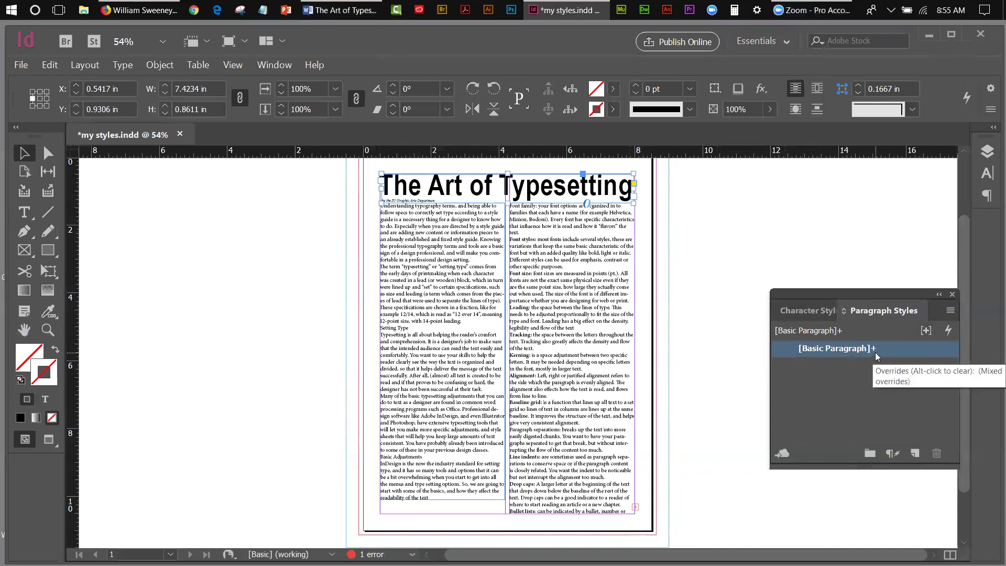
Step: Create a paragraph style named Title from the title's formatting, apply it, and add it to the DES114 library
{"action": "left_click", "coordinate": [949, 313]}
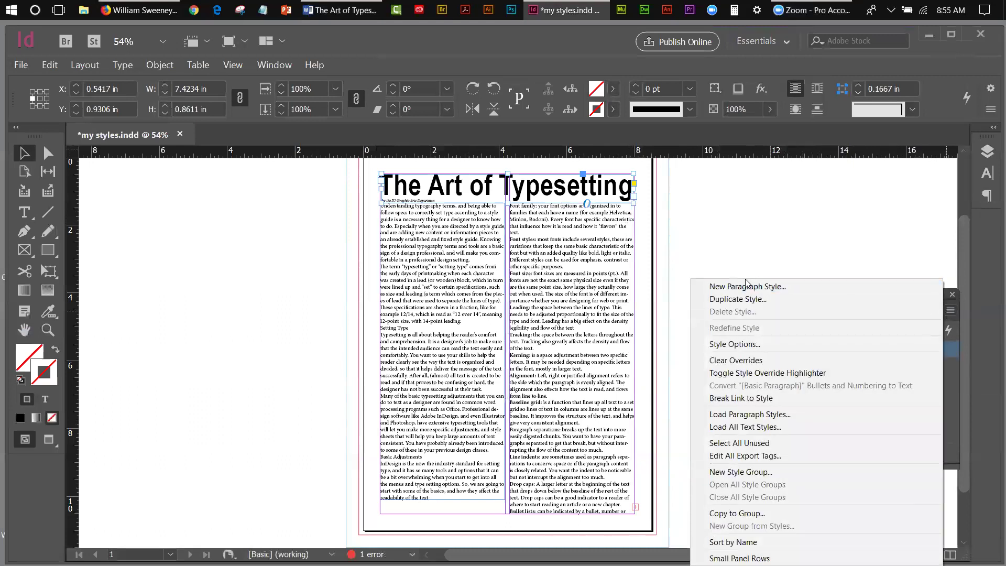
{"action": "left_click", "coordinate": [734, 223]}
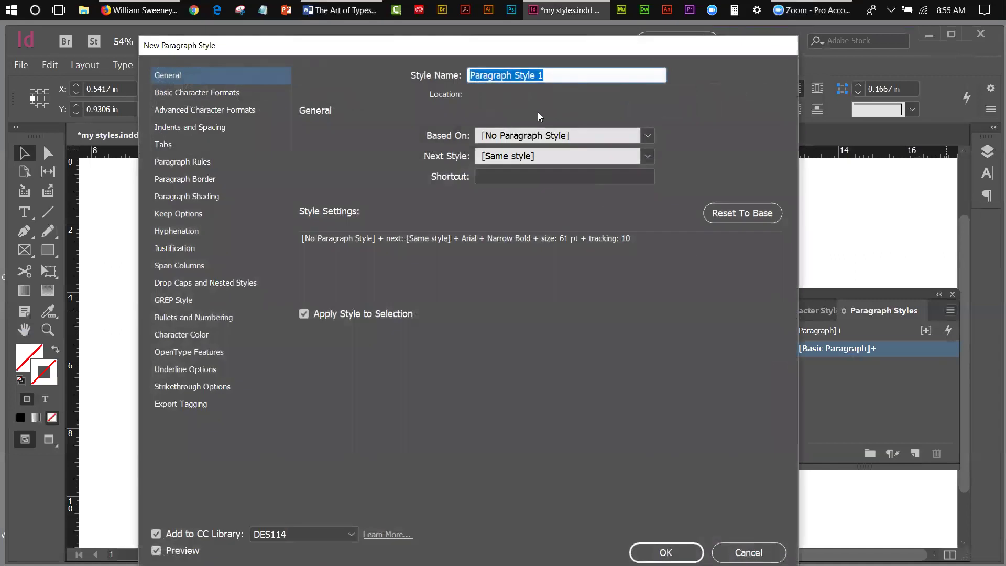
{"action": "type", "text": "T"}
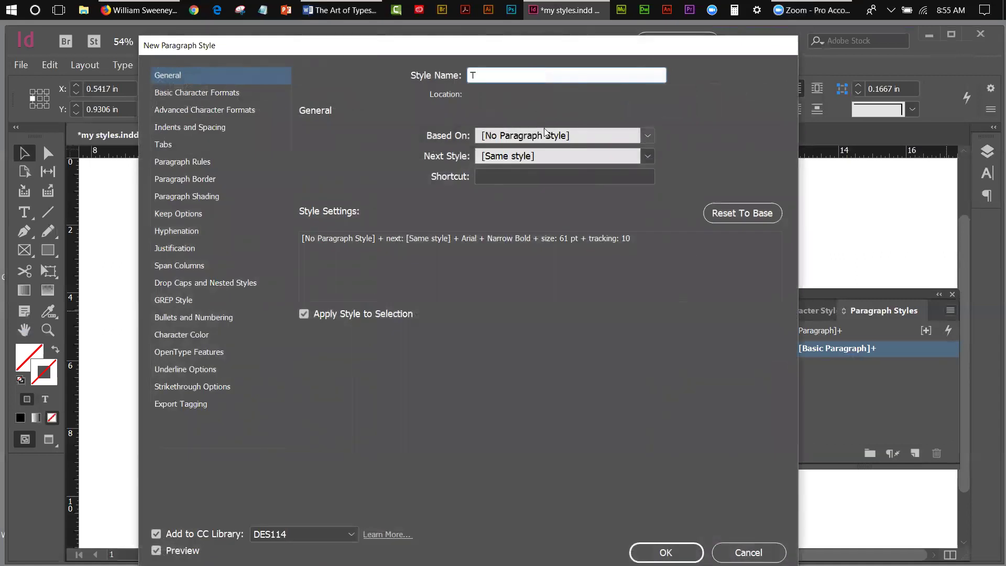
{"action": "type", "text": "itle"}
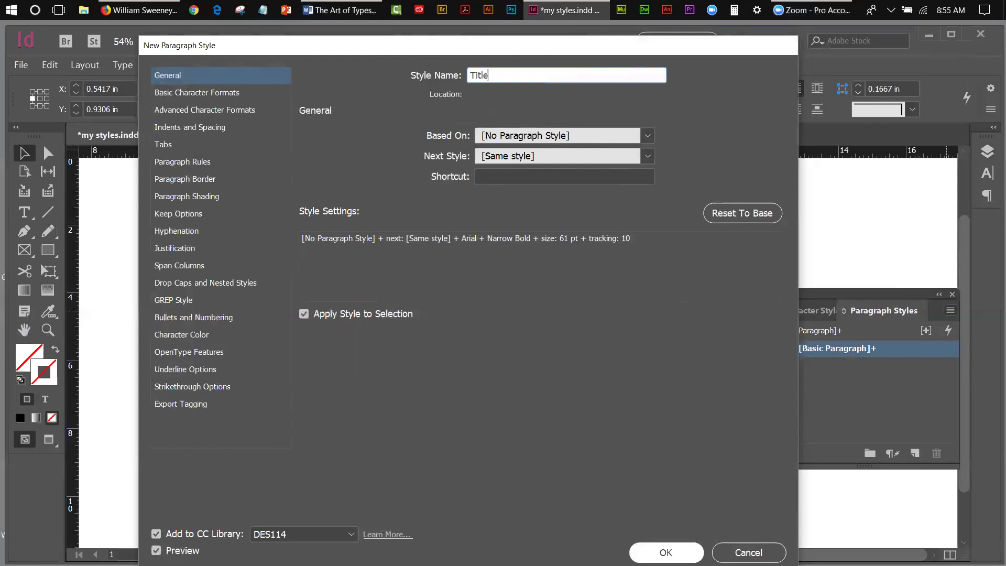
{"action": "left_click", "coordinate": [666, 553]}
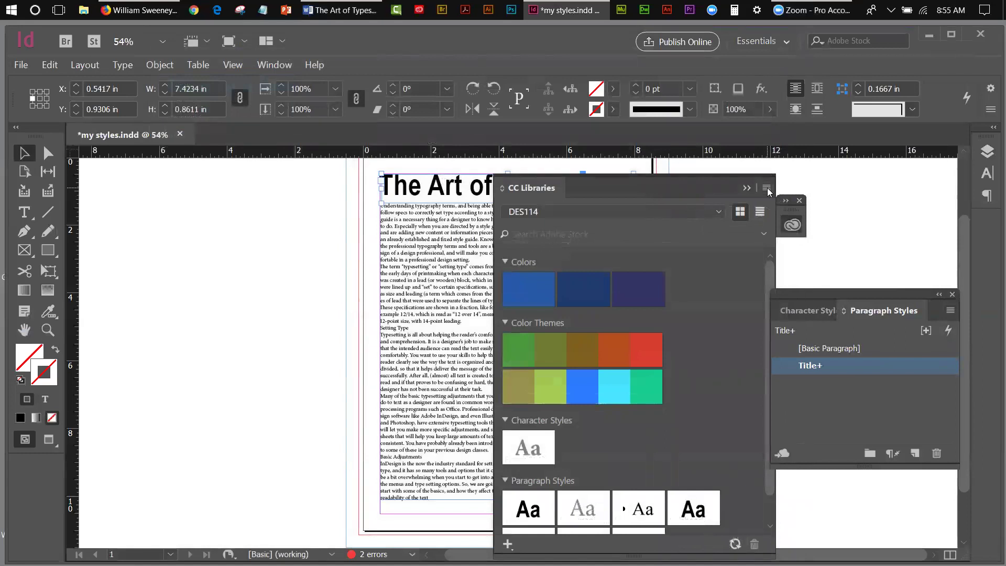
{"action": "left_click", "coordinate": [800, 201]}
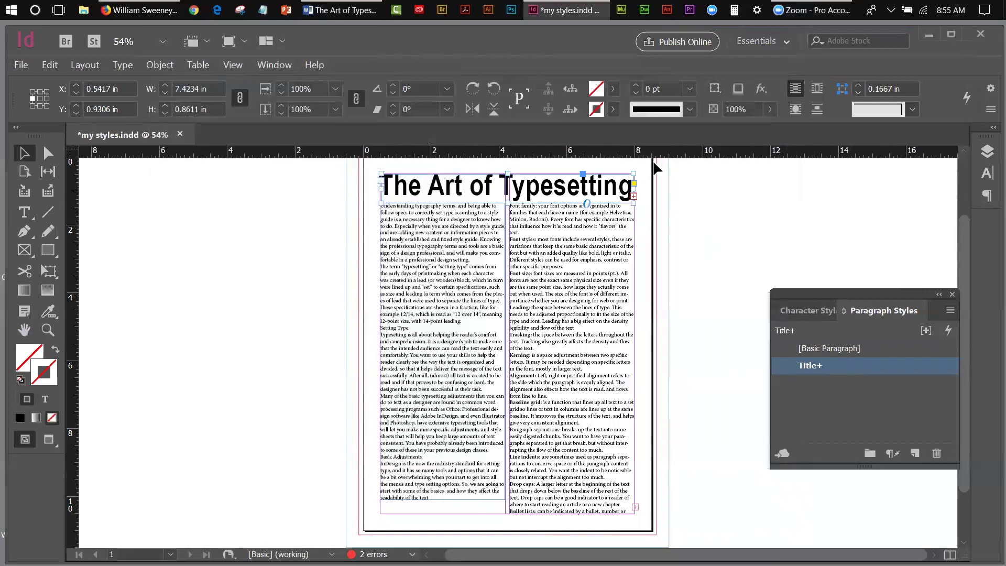
Step: Reselect the title frame and clear its overrides so the text follows the Title paragraph style
{"action": "left_click", "coordinate": [747, 180]}
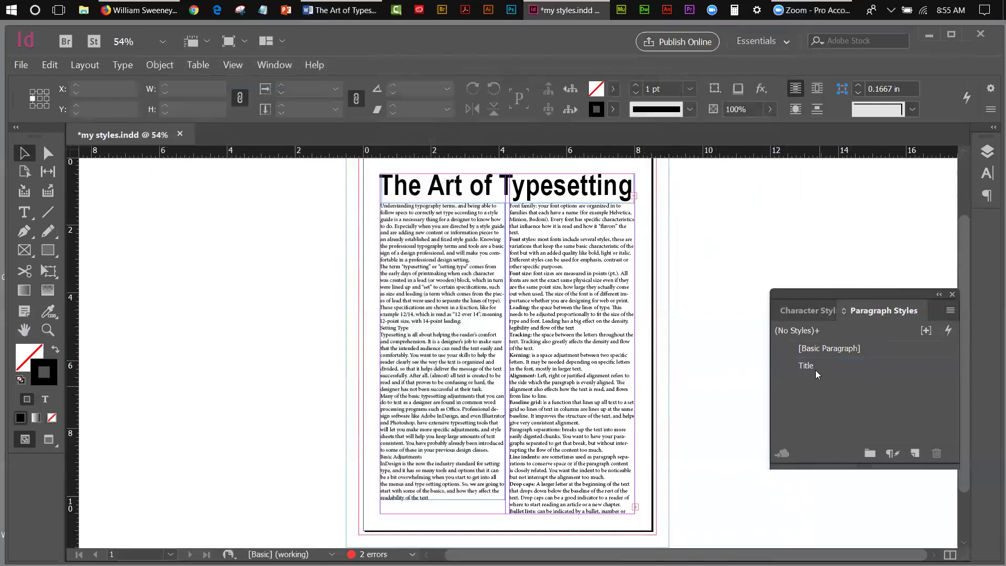
{"action": "left_click", "coordinate": [526, 195]}
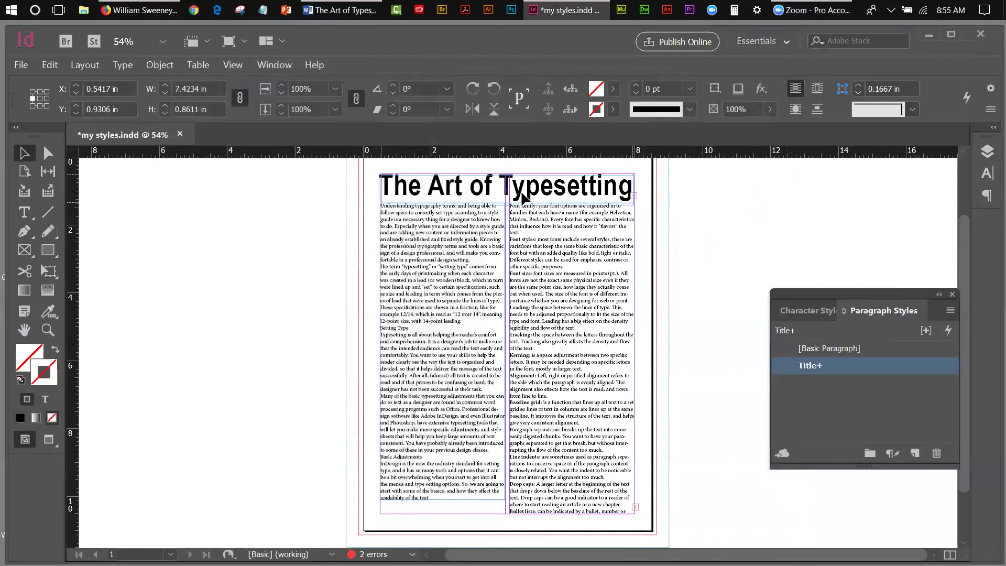
{"action": "left_click", "coordinate": [818, 365], "text": "alt"}
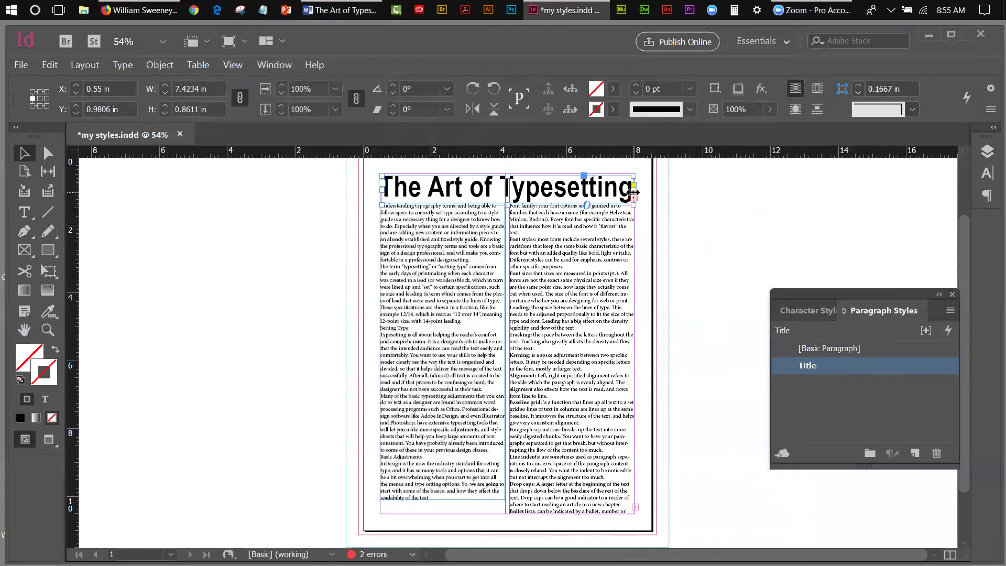
Step: Enlarge the title frame to about 7.95 in wide and 2.09 in high to fit the byline
{"action": "left_click_drag", "start_coordinate": [636, 192], "coordinate": [651, 191]}
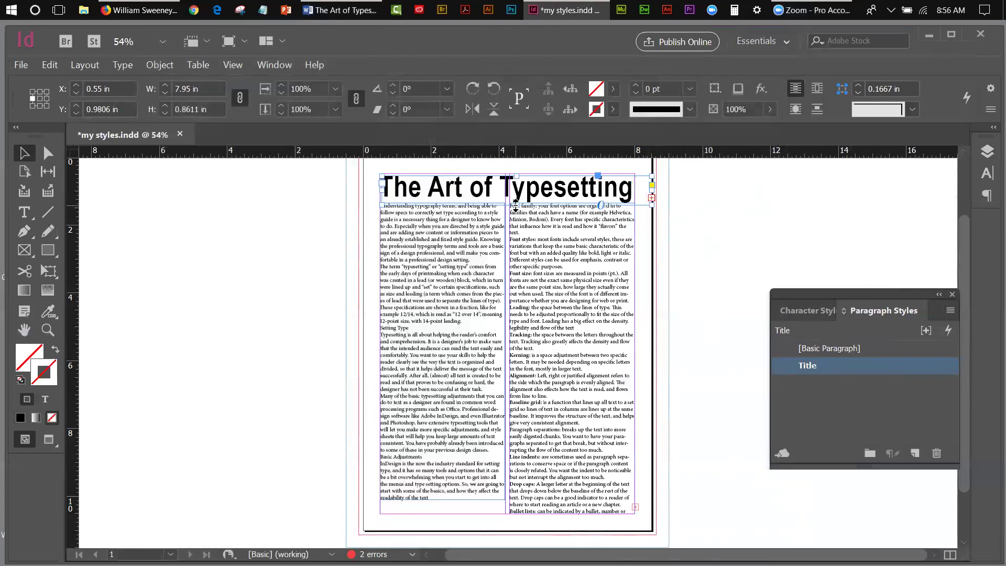
{"action": "left_click_drag", "start_coordinate": [515, 207], "coordinate": [517, 226]}
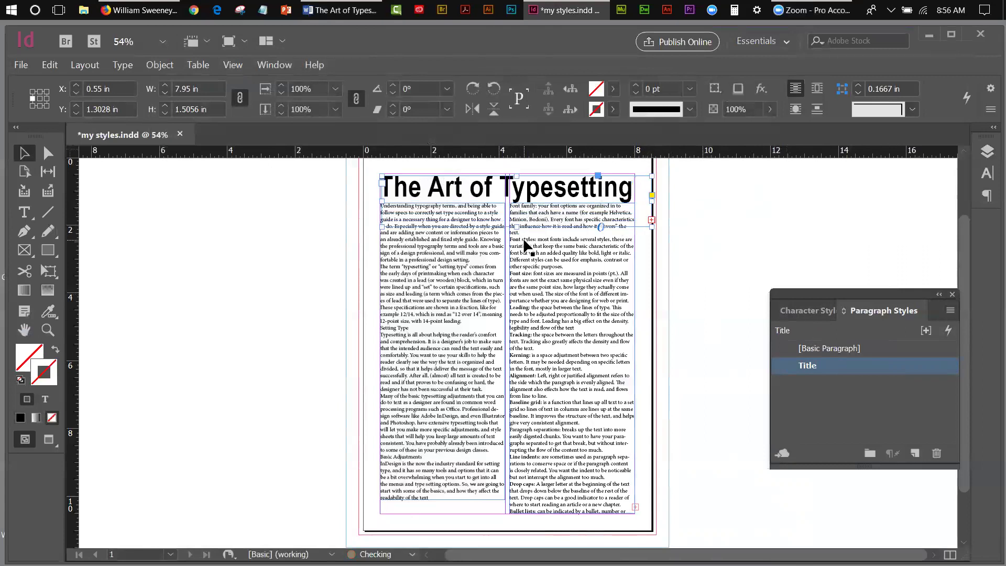
{"action": "mouse_move", "coordinate": [519, 227]}
{"action": "left_mouse_down"}
{"action": "mouse_move", "coordinate": [520, 257]}
{"action": "mouse_move", "coordinate": [519, 247]}
{"action": "left_mouse_up"}
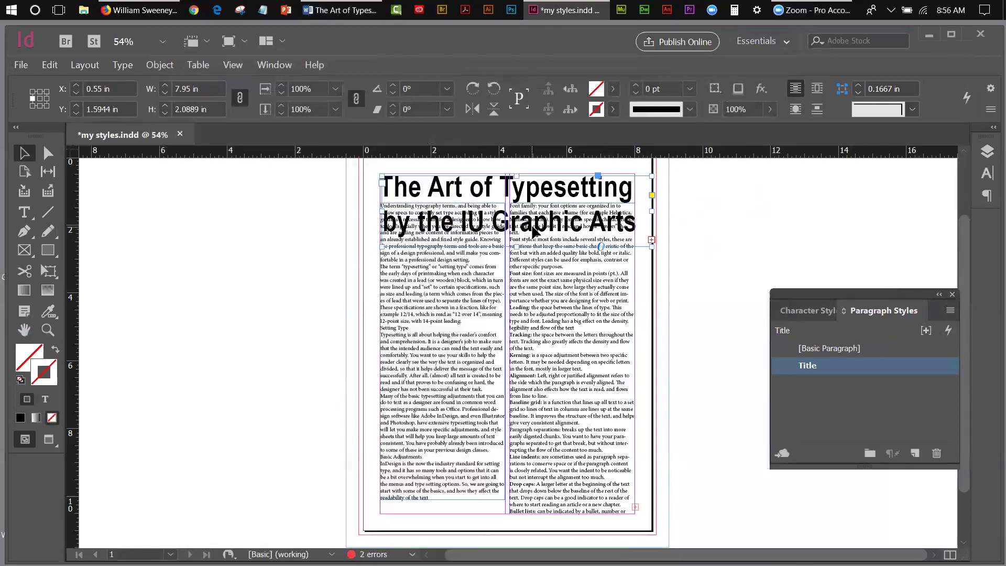
Step: Apply the [Basic Paragraph] style to the byline under the title and return to frame selection
{"action": "double_click", "coordinate": [534, 230]}
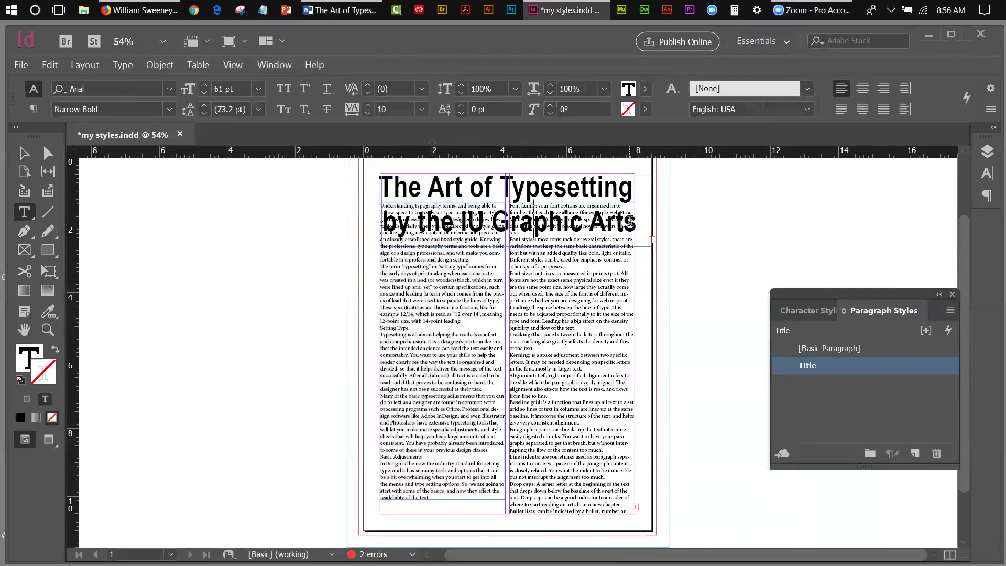
{"action": "left_click", "coordinate": [810, 349]}
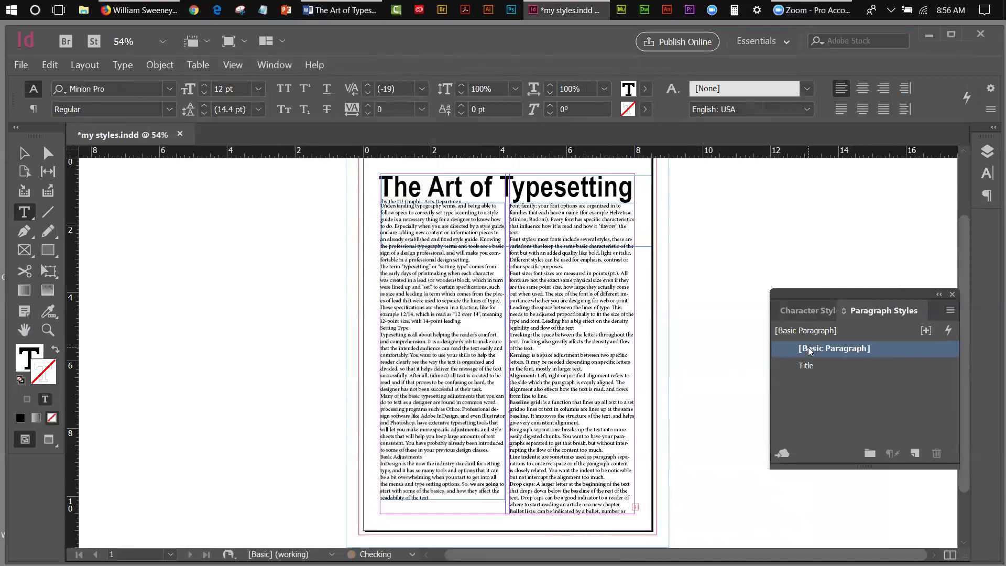
{"action": "left_click", "coordinate": [27, 154]}
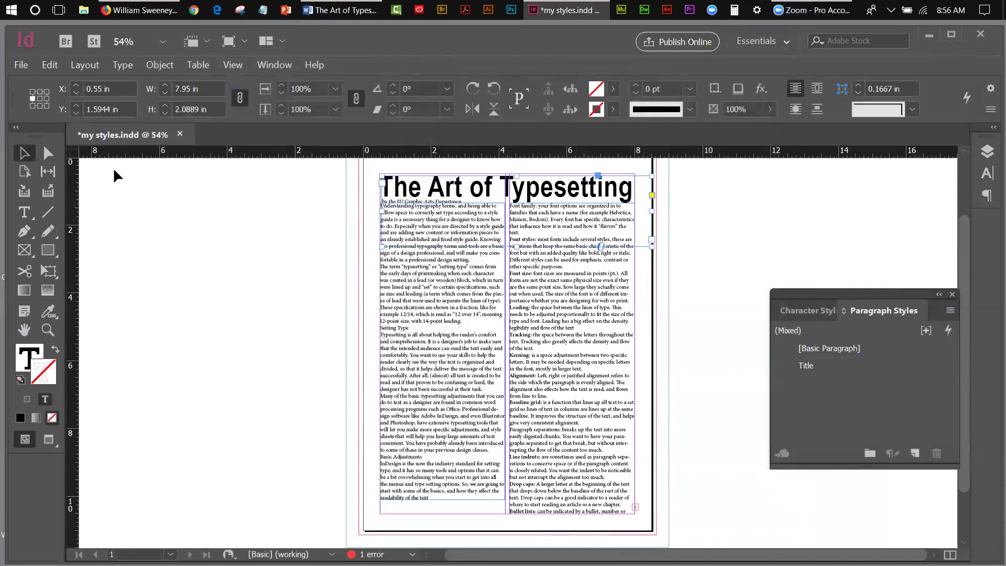
Step: Nudge the left article column down to a Y position of about 5.97 in, clear of the byline
{"action": "left_click", "coordinate": [479, 270]}
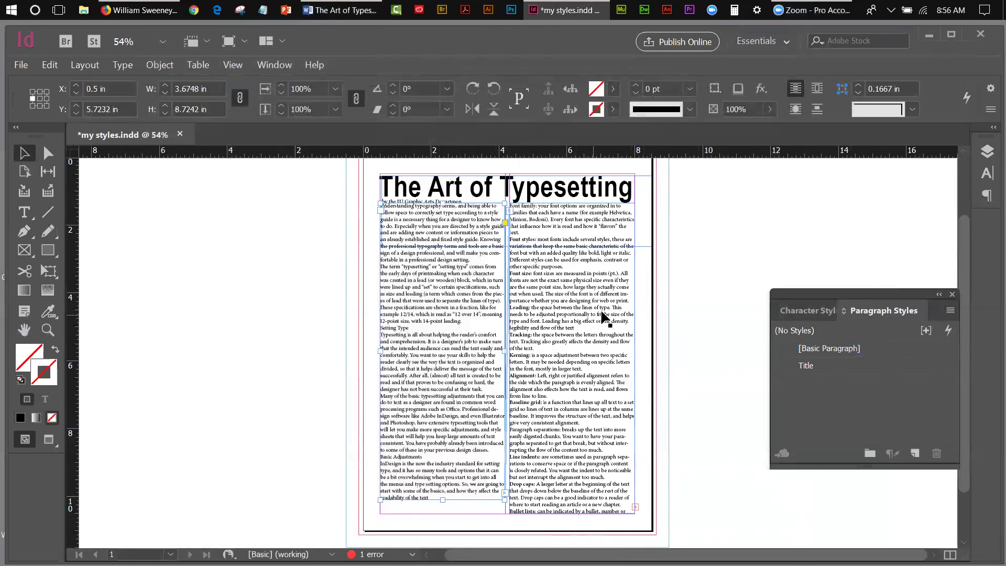
{"action": "key", "text": "Down"}
{"action": "key", "text": "Down"}
{"action": "key", "text": "Down"}
{"action": "key", "text": "Down"}
{"action": "key", "text": "Down"}
{"action": "key", "text": "Down"}
{"action": "key", "text": "Down"}
{"action": "key", "text": "Down"}
{"action": "key", "text": "Down"}
{"action": "key", "text": "Down"}
{"action": "key", "text": "Down"}
{"action": "key", "text": "Down"}
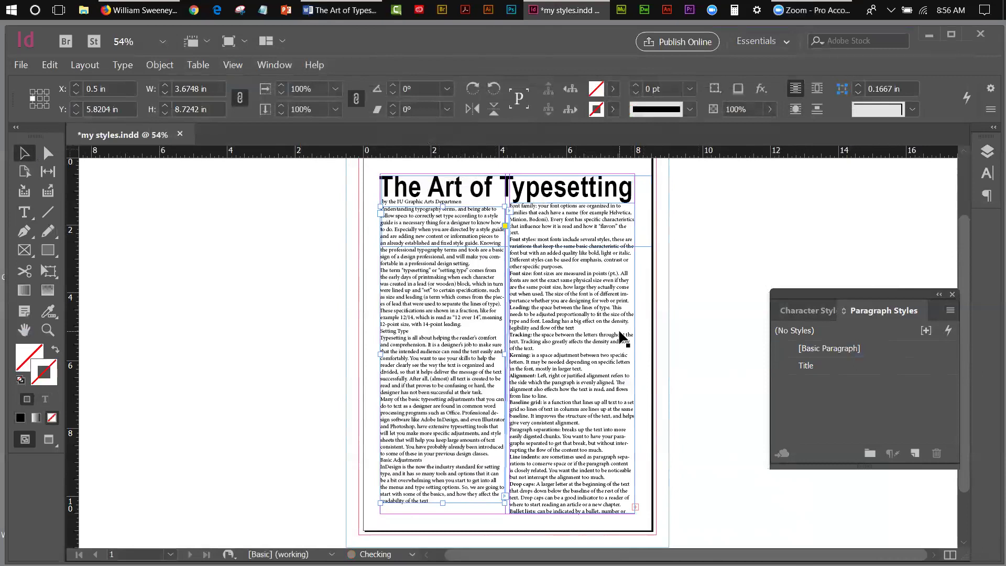
{"action": "key", "text": "Down"}
{"action": "key", "text": "Down"}
{"action": "key", "text": "Down"}
{"action": "key", "text": "Down"}
{"action": "key", "text": "Down"}
{"action": "key", "text": "Down"}
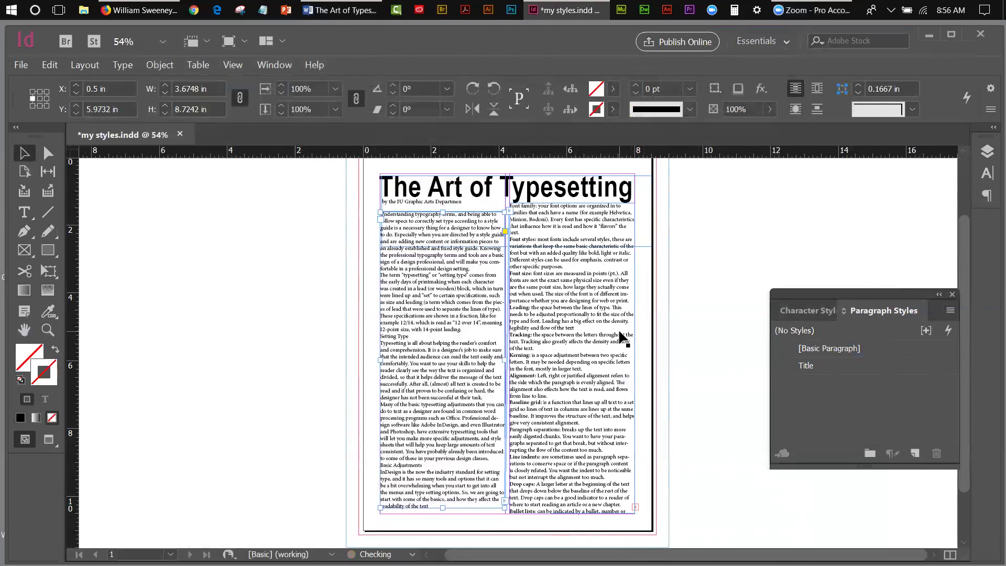
Step: Nudge the right article column down to a Y position of about 6.17 in, level with the left column's top edge
{"action": "left_click", "coordinate": [581, 292]}
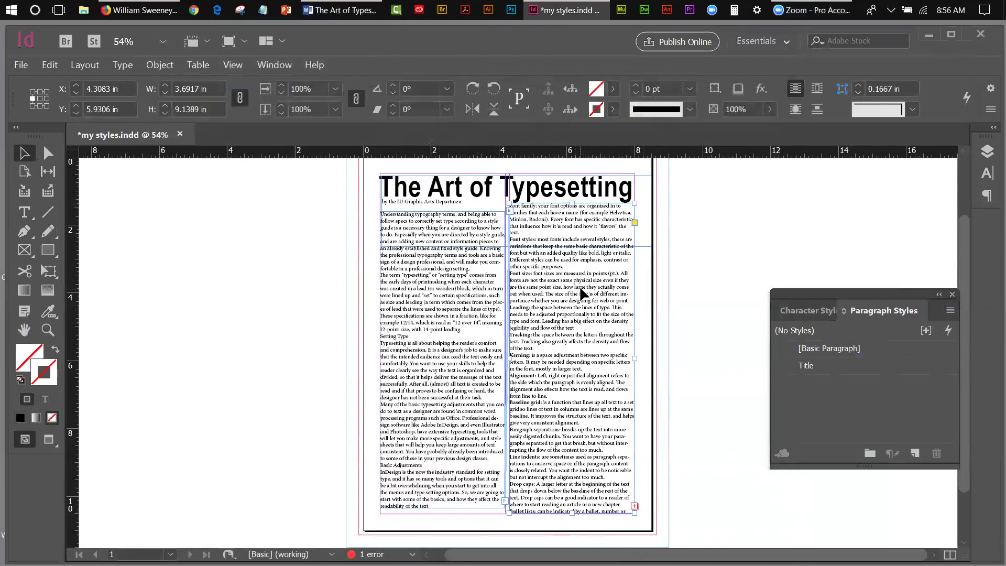
{"action": "key", "text": "Down"}
{"action": "key", "text": "Down"}
{"action": "key", "text": "Down"}
{"action": "key", "text": "Down"}
{"action": "key", "text": "Down"}
{"action": "key", "text": "Down"}
{"action": "key", "text": "Down"}
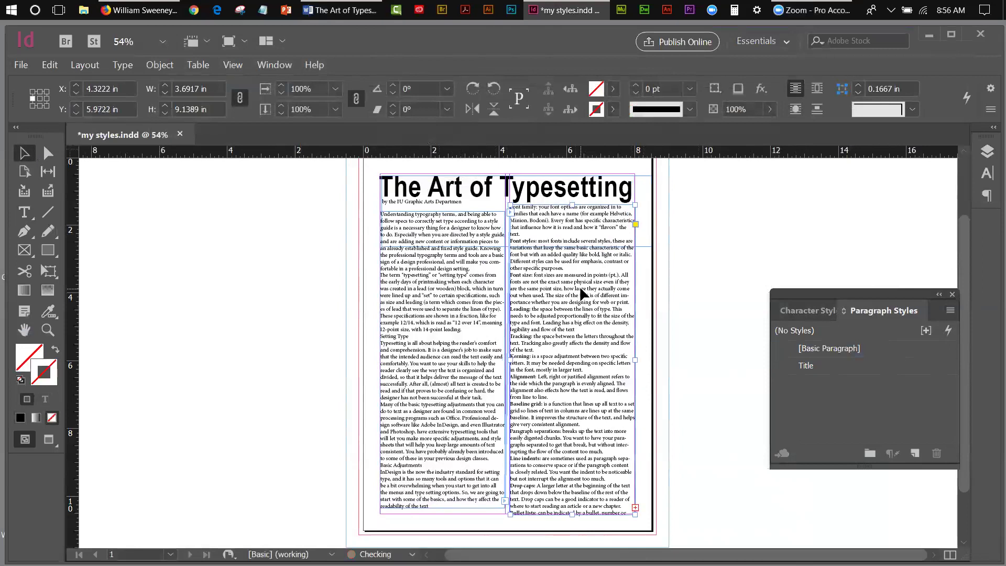
{"action": "key", "text": "Down"}
{"action": "key", "text": "Down"}
{"action": "key", "text": "Down"}
{"action": "key", "text": "Down"}
{"action": "key", "text": "Down"}
{"action": "key", "text": "Down"}
{"action": "key", "text": "Down"}
{"action": "key", "text": "Down"}
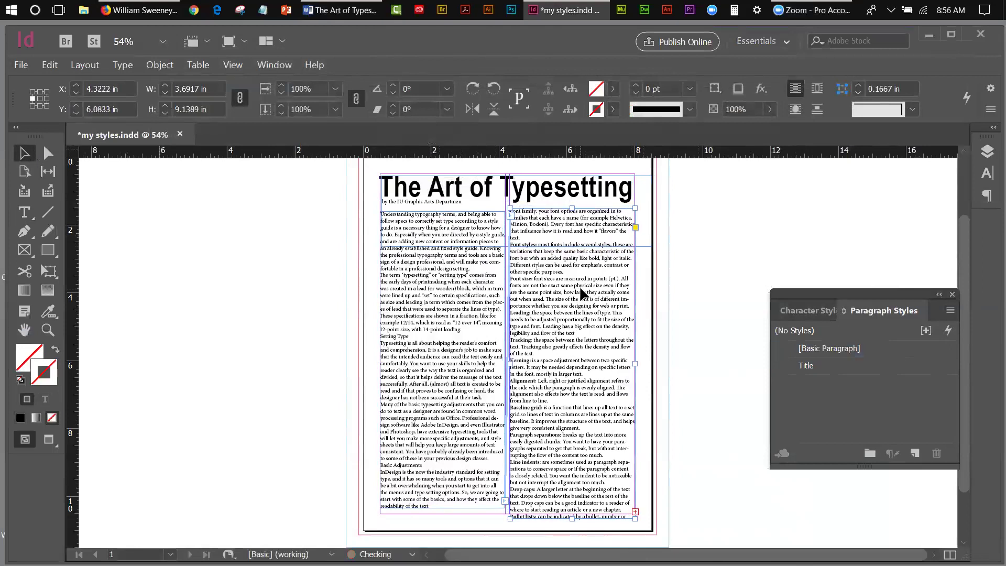
{"action": "key", "text": "Down"}
{"action": "key", "text": "Down"}
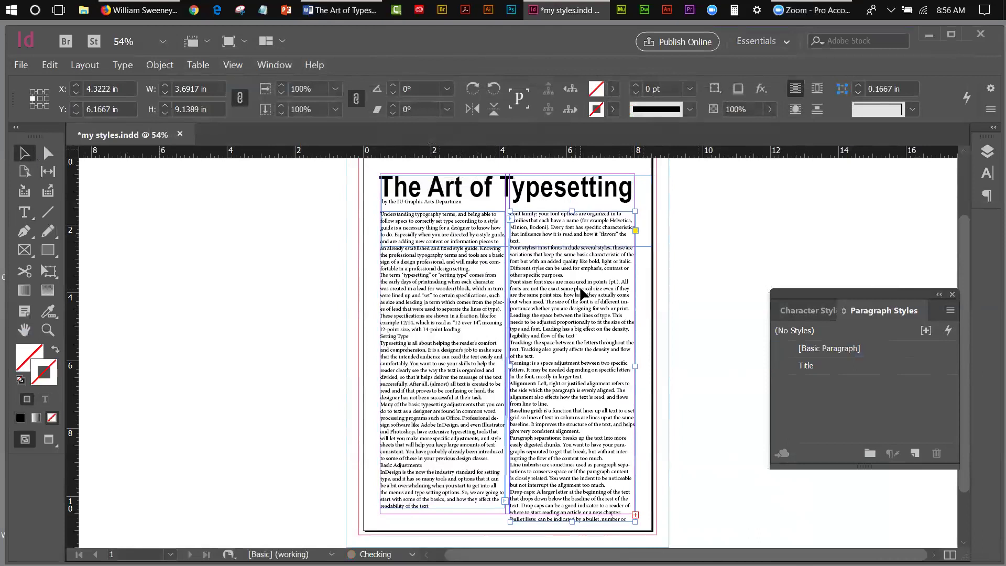
{"action": "left_click", "coordinate": [173, 229]}
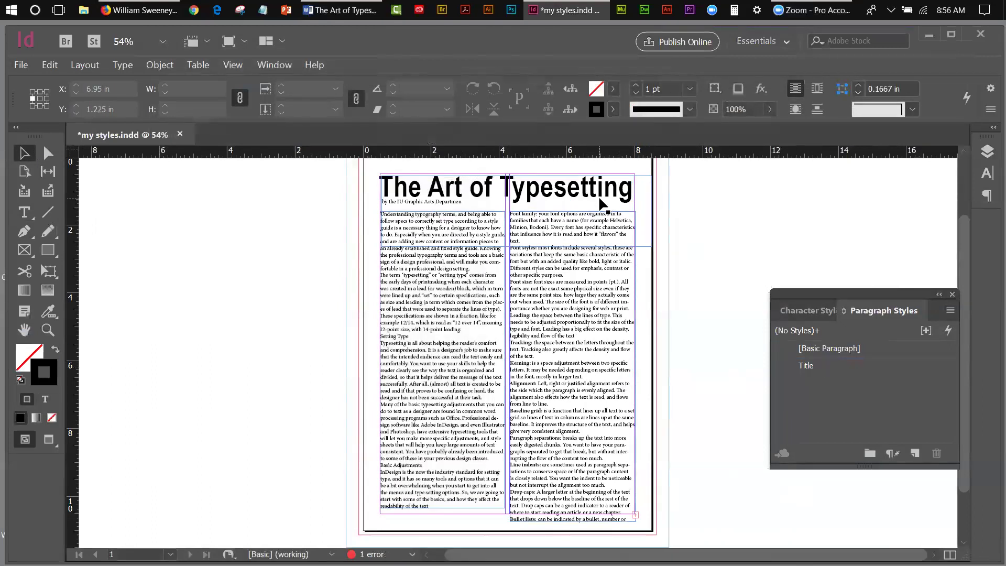
Step: Shorten the title frame so its lower edge meets the tops of the article columns
{"action": "left_click", "coordinate": [504, 246]}
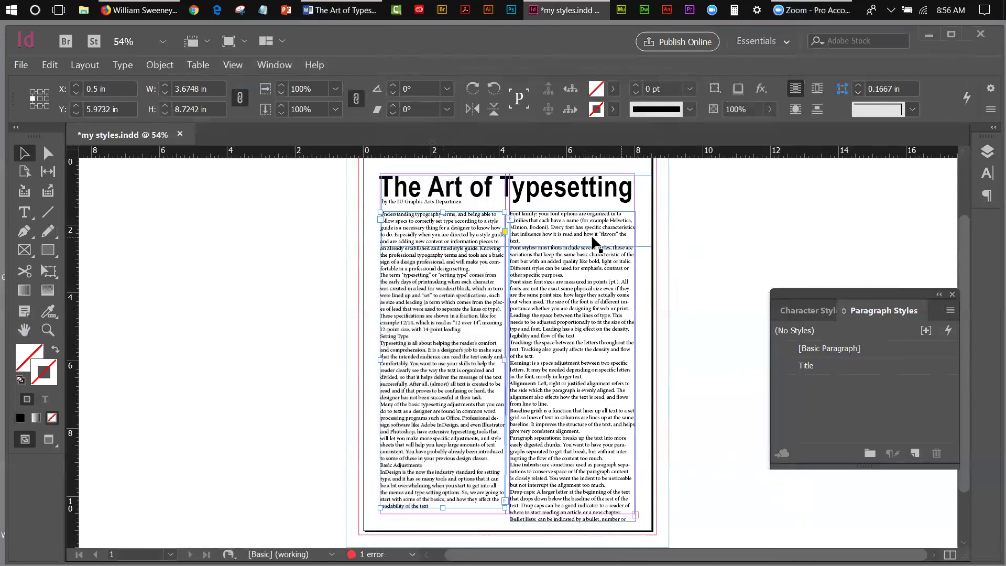
{"action": "left_click", "coordinate": [547, 200]}
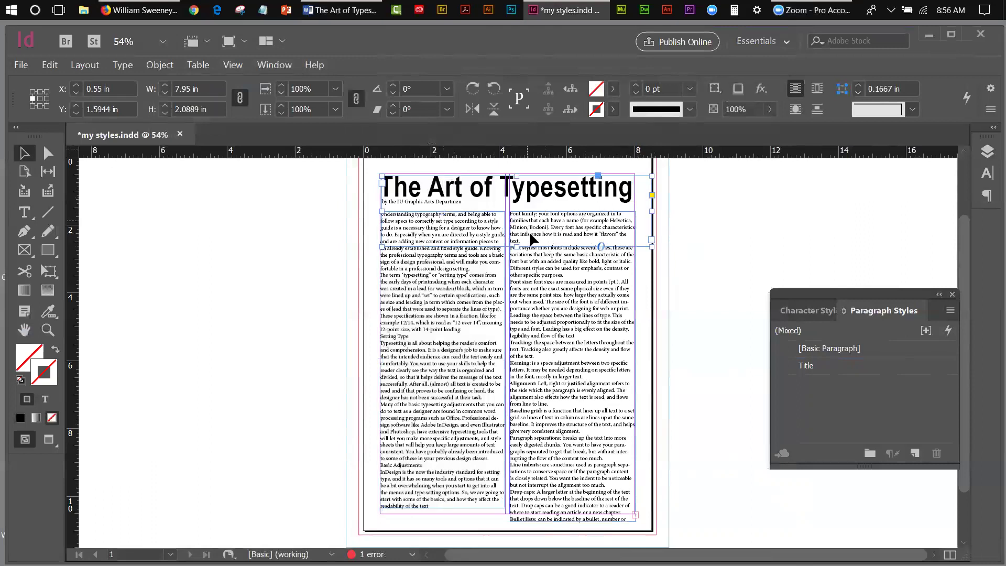
{"action": "left_click_drag", "start_coordinate": [518, 244], "coordinate": [510, 209]}
{"action": "left_click", "coordinate": [262, 193]}
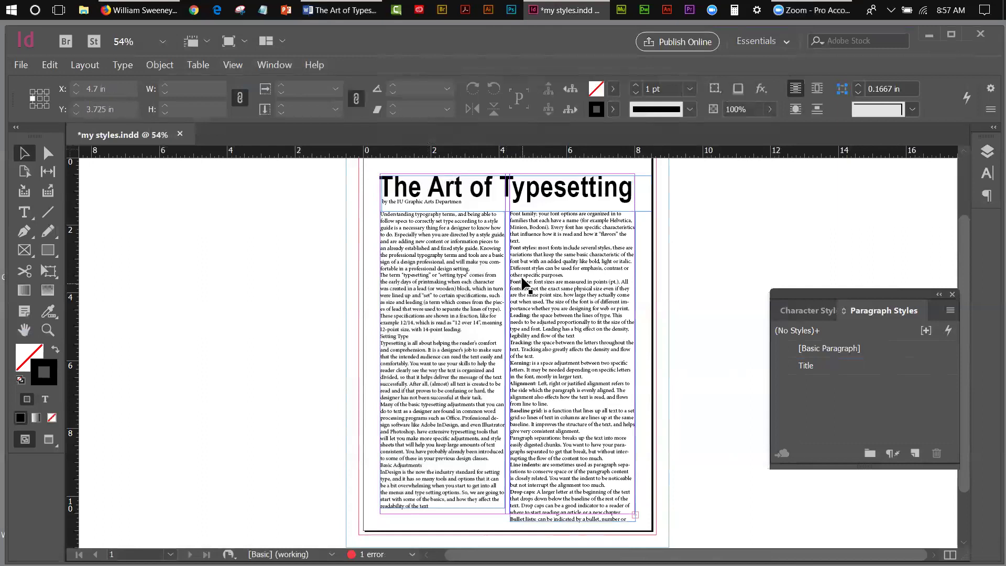
Step: Select all of the threaded article text and set its font to Times New Roman Regular
{"action": "double_click", "coordinate": [462, 230]}
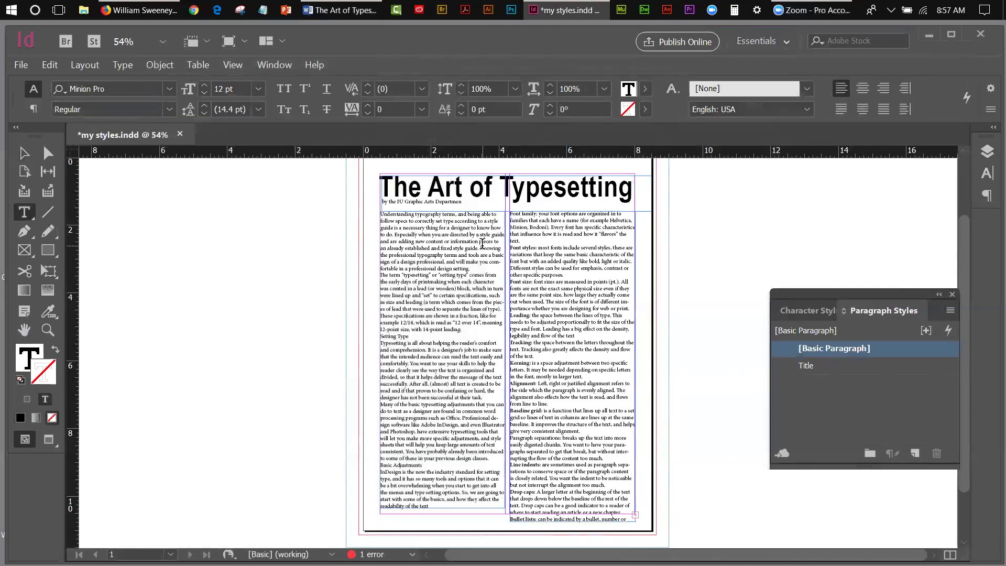
{"action": "key", "text": "ctrl+a"}
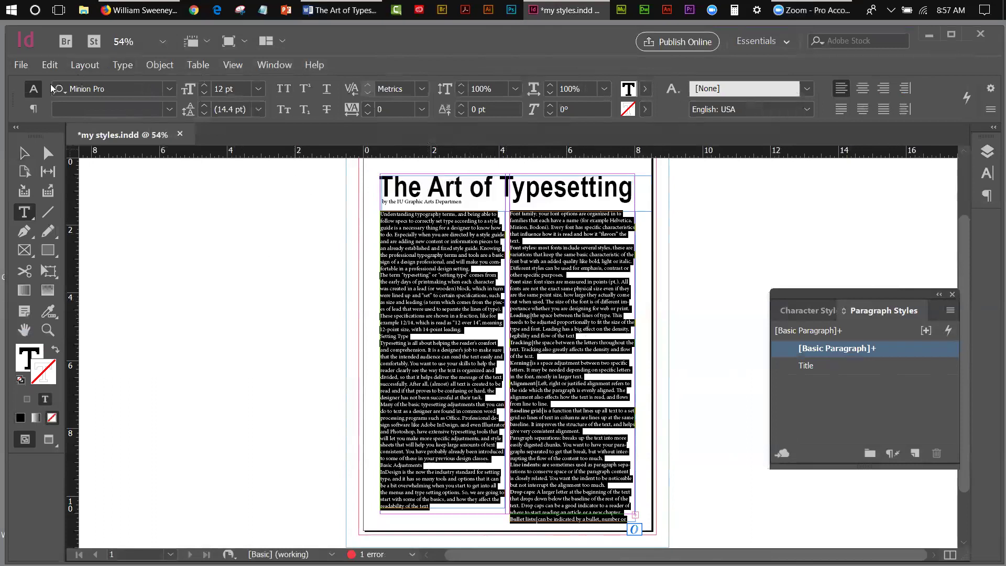
{"action": "left_click", "coordinate": [986, 174]}
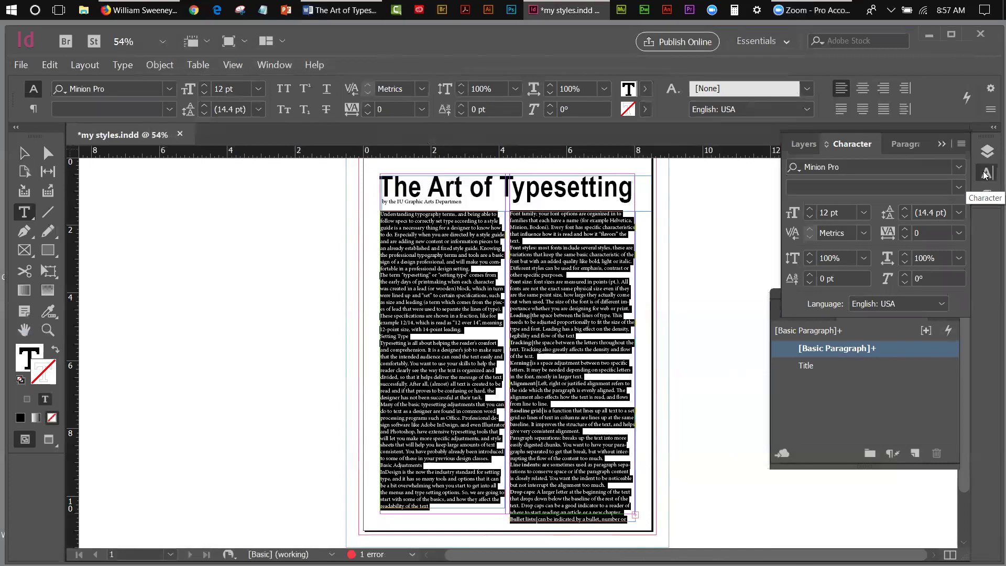
{"action": "left_click", "coordinate": [958, 167]}
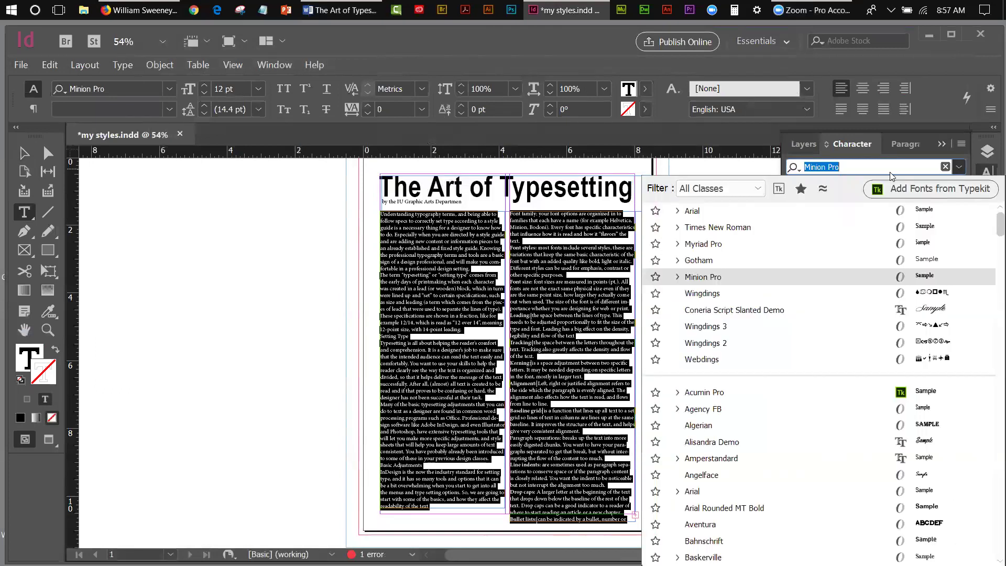
{"action": "left_click", "coordinate": [751, 226]}
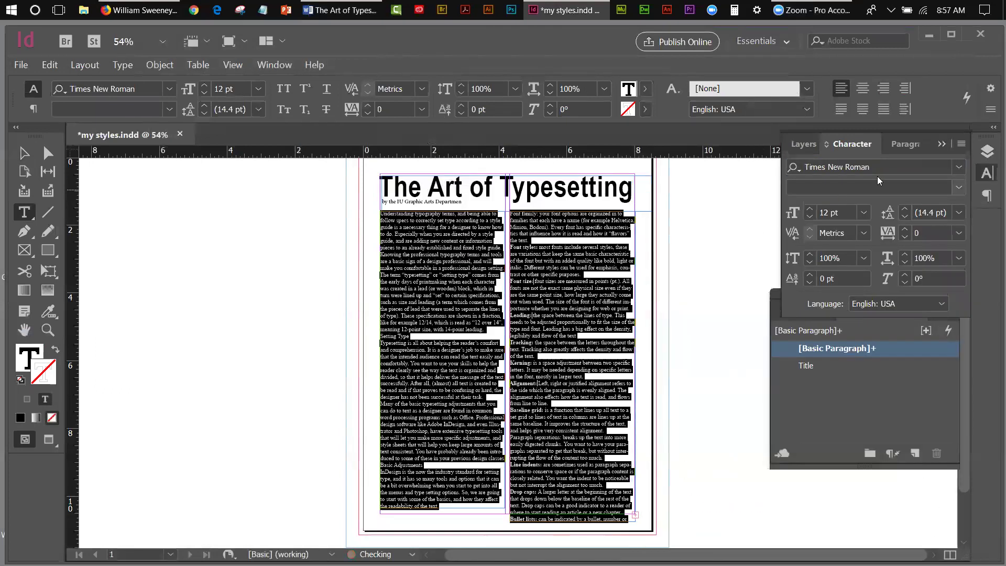
{"action": "left_click", "coordinate": [956, 188]}
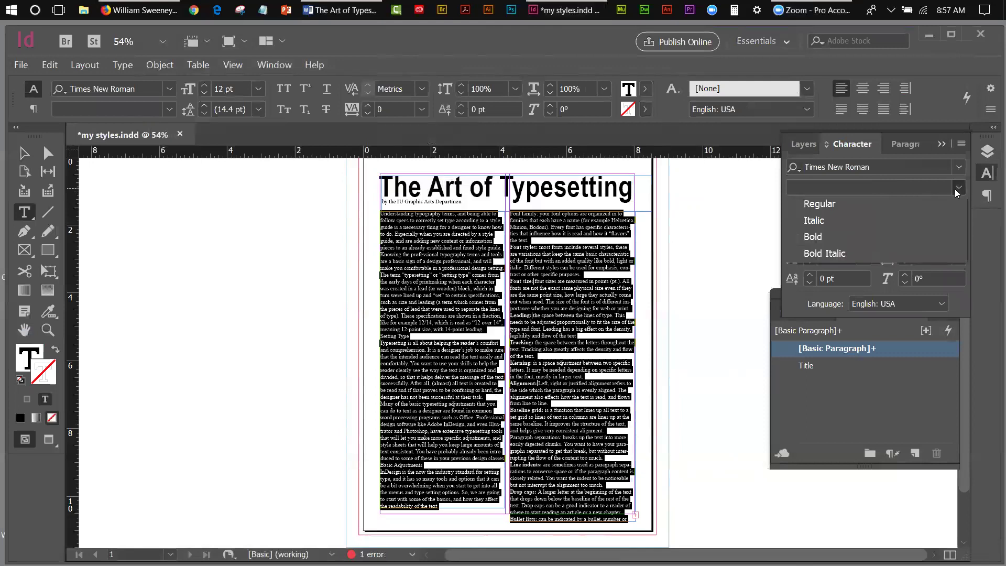
{"action": "left_click", "coordinate": [820, 203]}
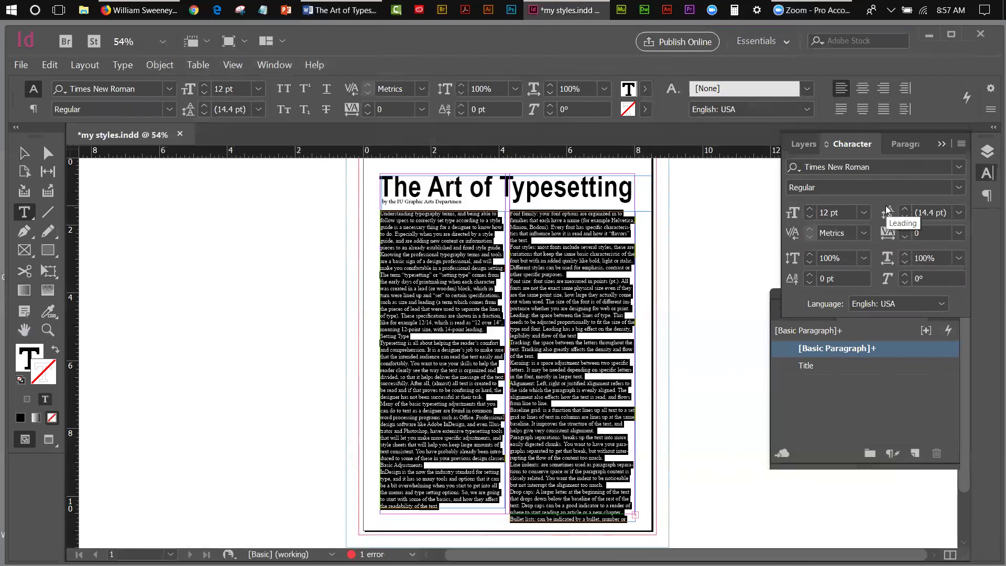
Step: Set the selected article text to a 10 pt font size with 14 pt leading
{"action": "left_click", "coordinate": [810, 217]}
{"action": "left_click", "coordinate": [809, 217]}
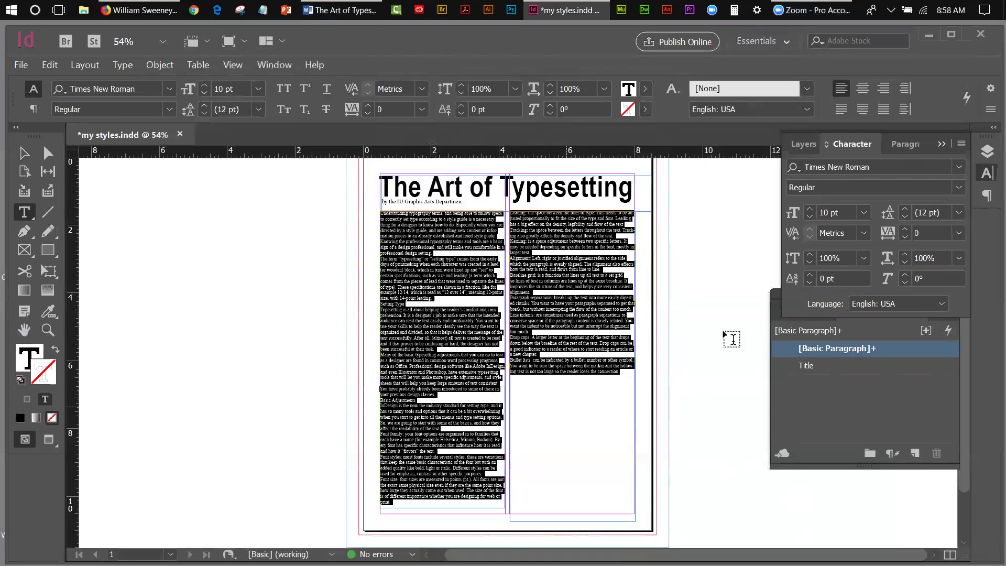
{"action": "left_click", "coordinate": [904, 210]}
{"action": "left_click", "coordinate": [904, 210]}
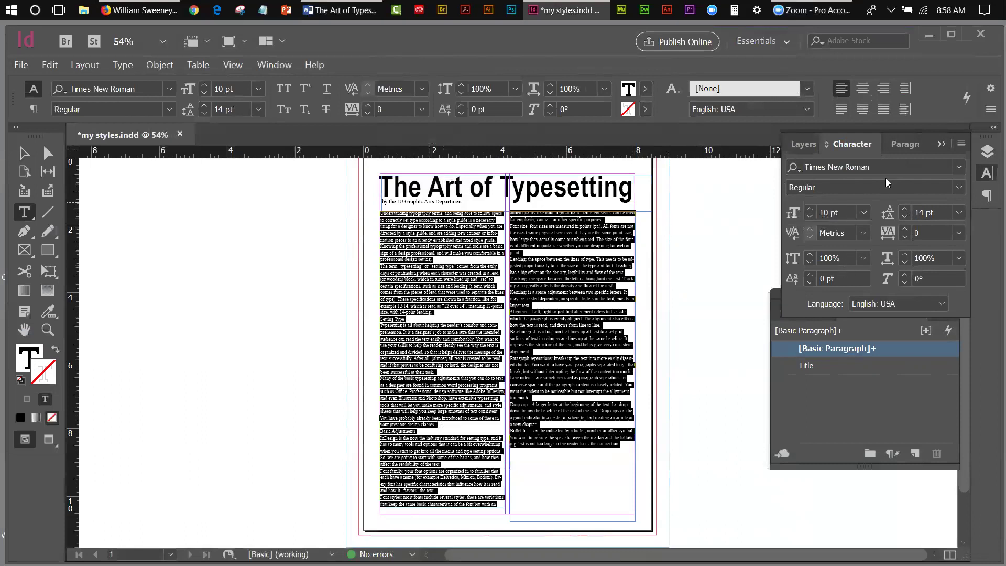
Step: Set the space after each article paragraph to 0.125 in
{"action": "left_click", "coordinate": [896, 146]}
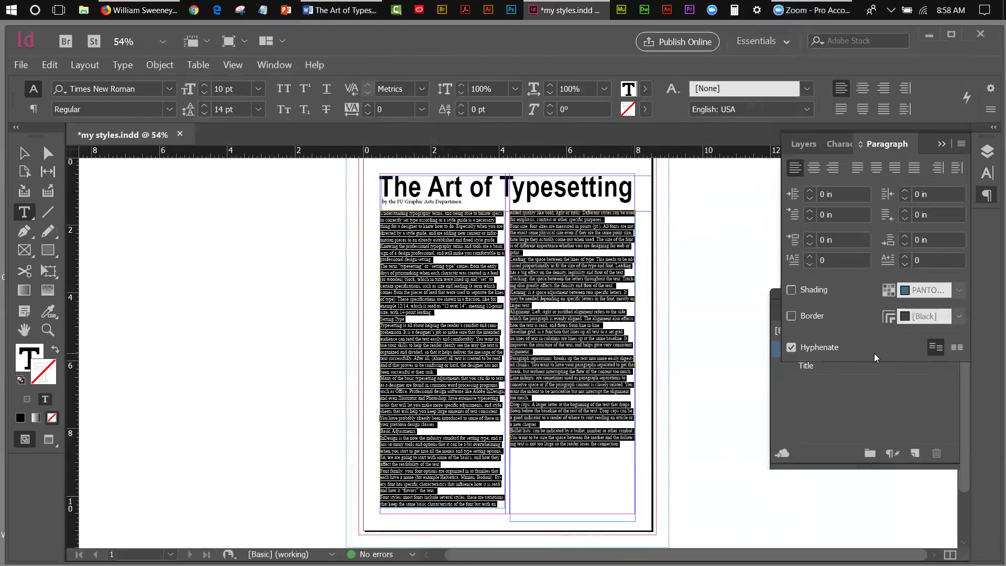
{"action": "left_click", "coordinate": [843, 142]}
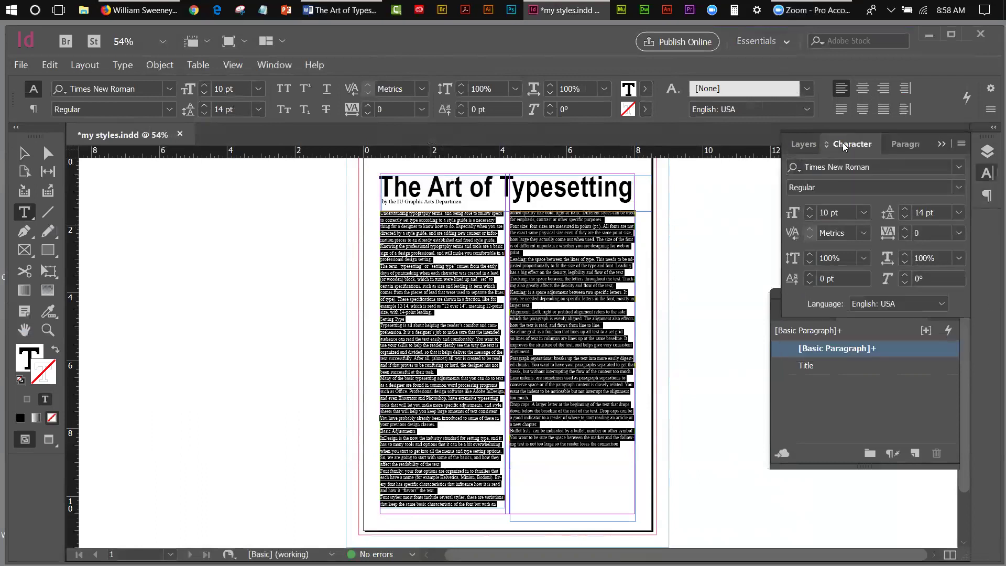
{"action": "left_click", "coordinate": [893, 149]}
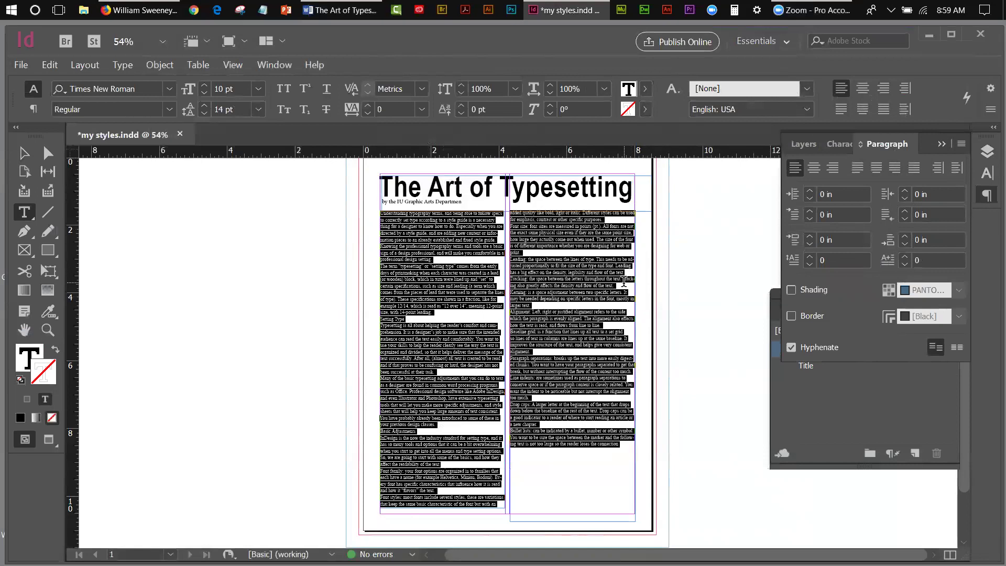
{"action": "left_click", "coordinate": [904, 236]}
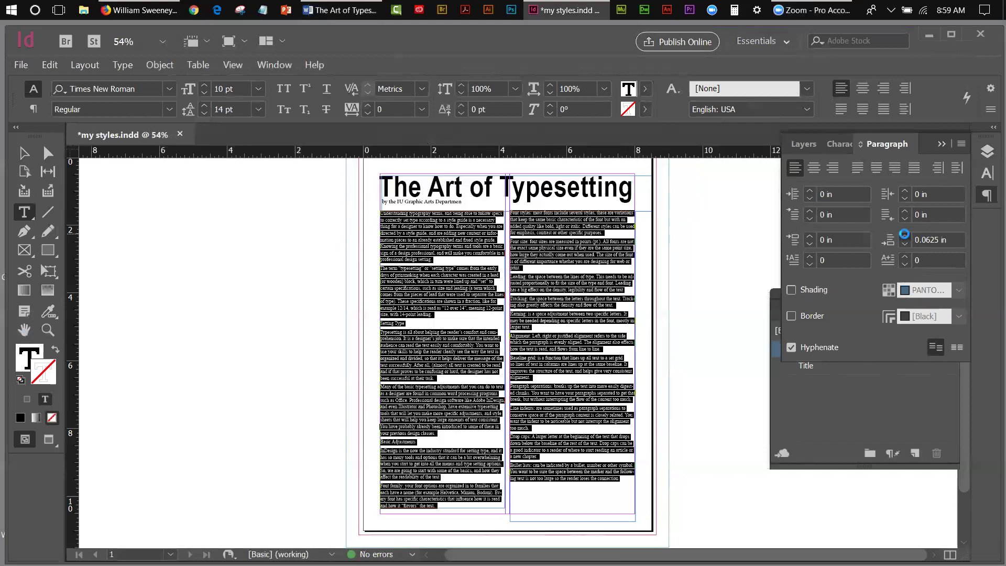
{"action": "left_click", "coordinate": [905, 236]}
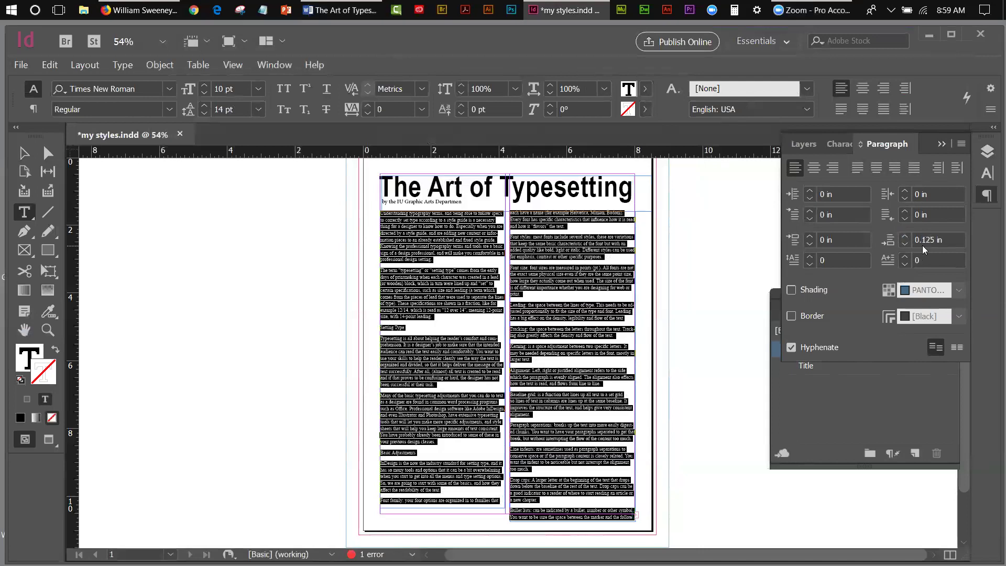
Step: Create a paragraph style named "body copy" from the selected article text, apply it to the selection and add it to the DES114 library
{"action": "left_click", "coordinate": [895, 414]}
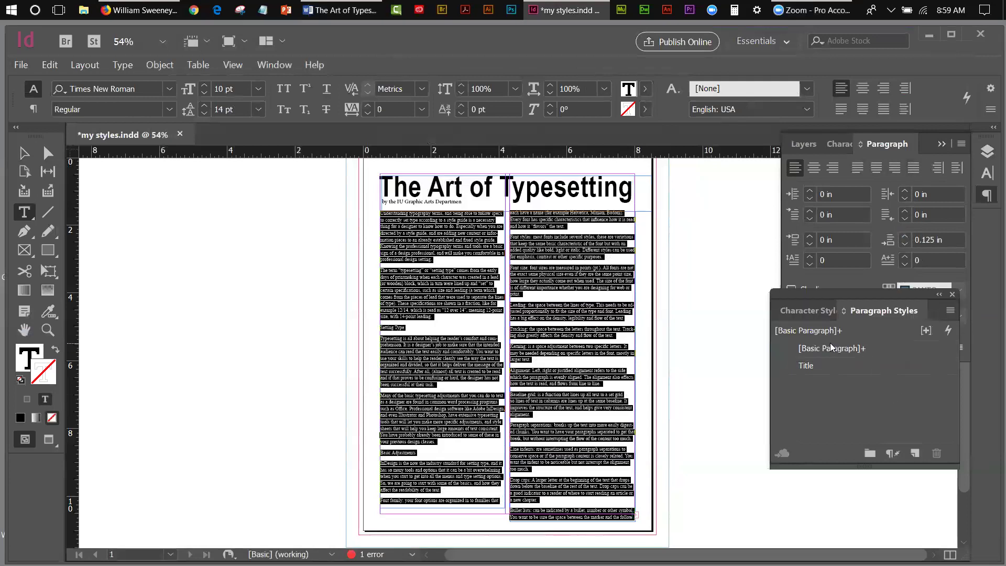
{"action": "mouse_move", "coordinate": [862, 355]}
{"action": "left_click", "coordinate": [950, 313]}
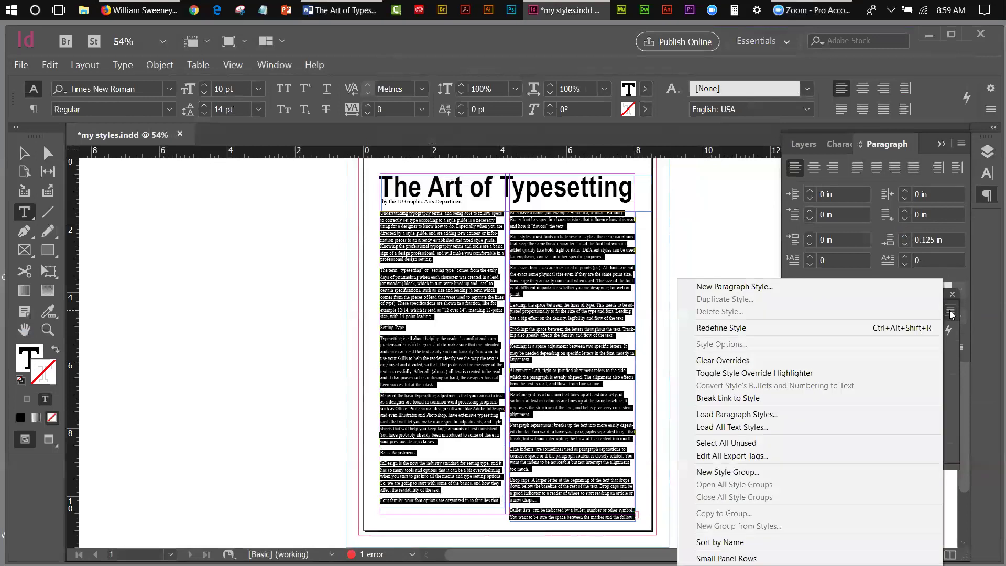
{"action": "left_click", "coordinate": [785, 286]}
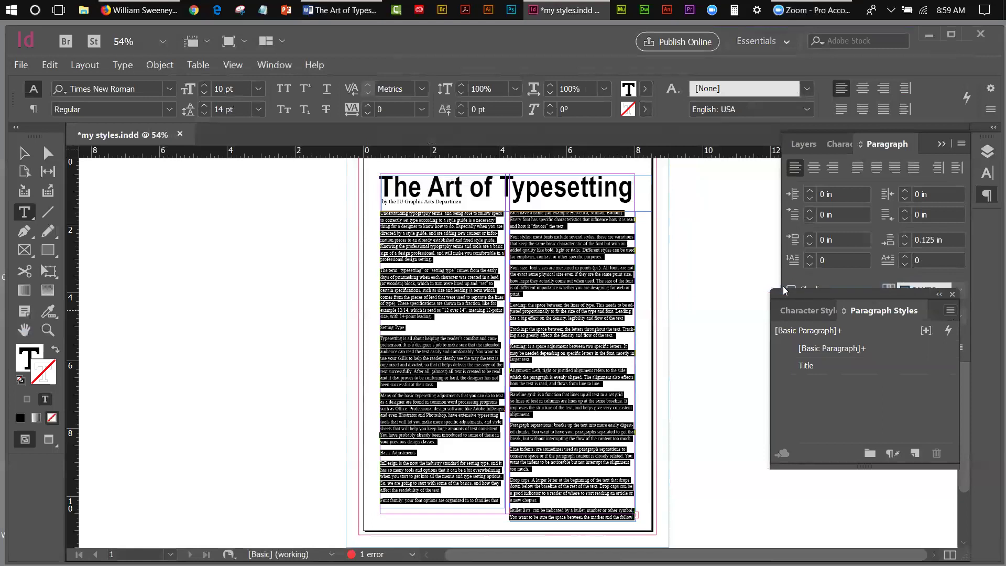
{"action": "left_click", "coordinate": [553, 75]}
{"action": "left_click_drag", "start_coordinate": [553, 75], "coordinate": [441, 78]}
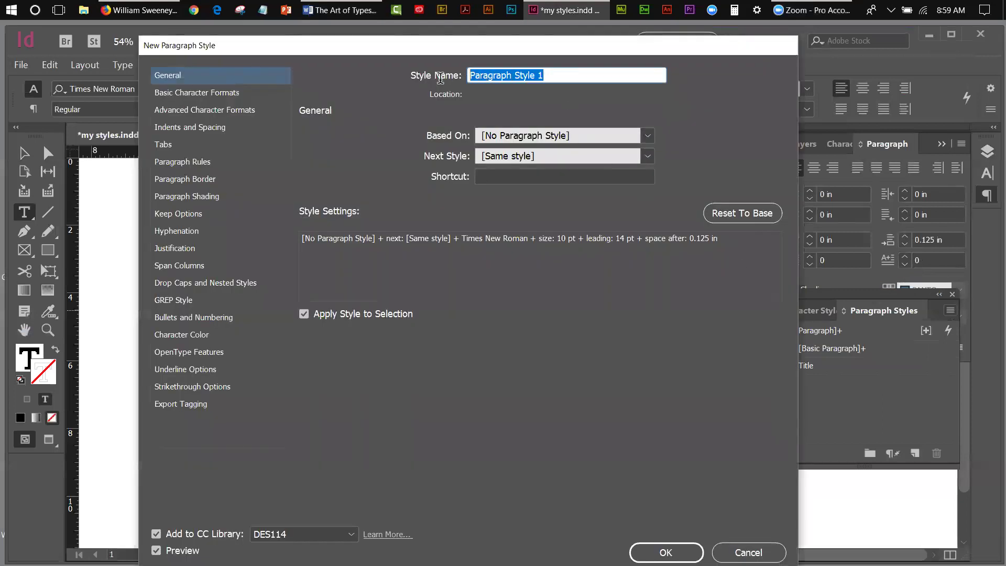
{"action": "type", "text": "bo"}
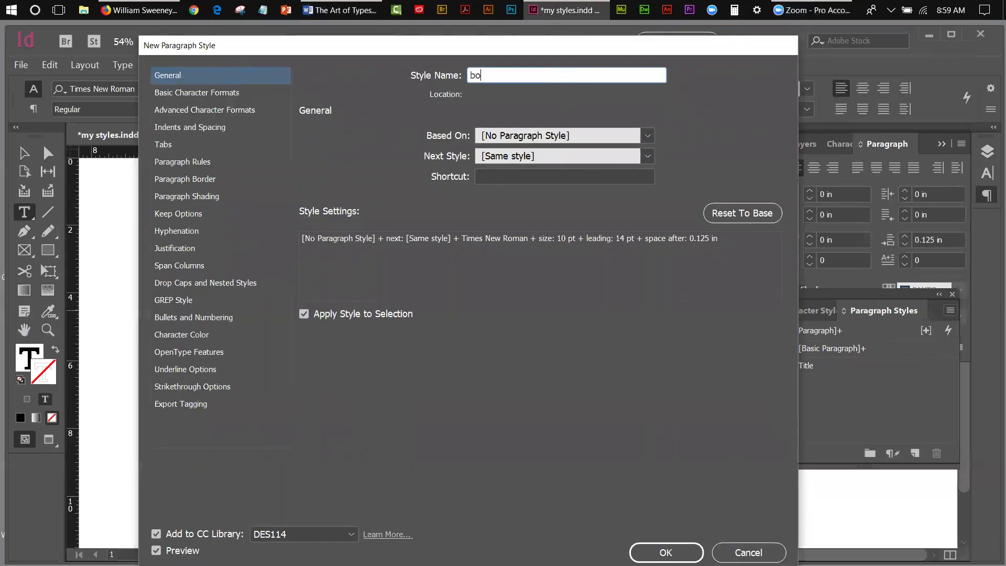
{"action": "type", "text": "dy copy"}
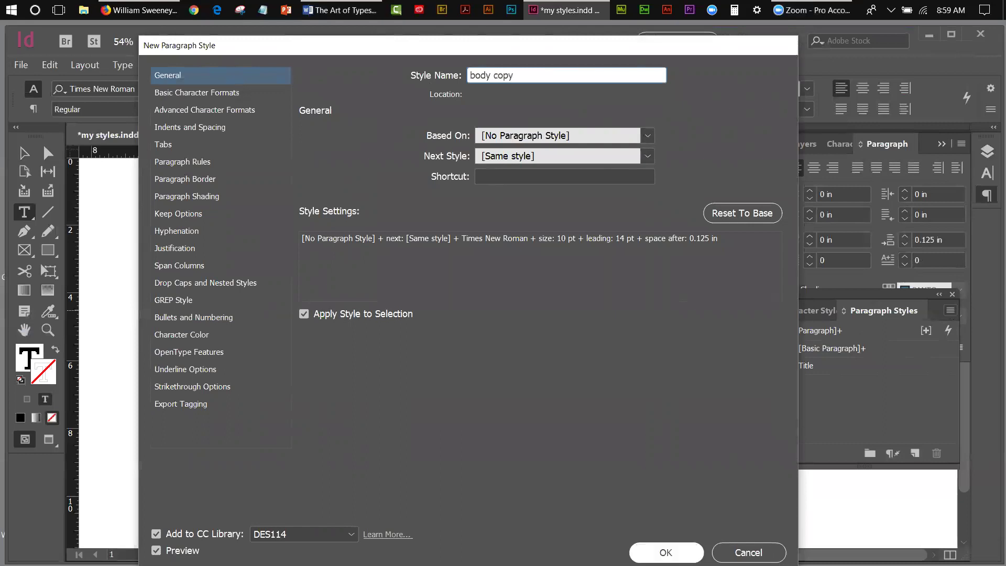
{"action": "left_click", "coordinate": [666, 552]}
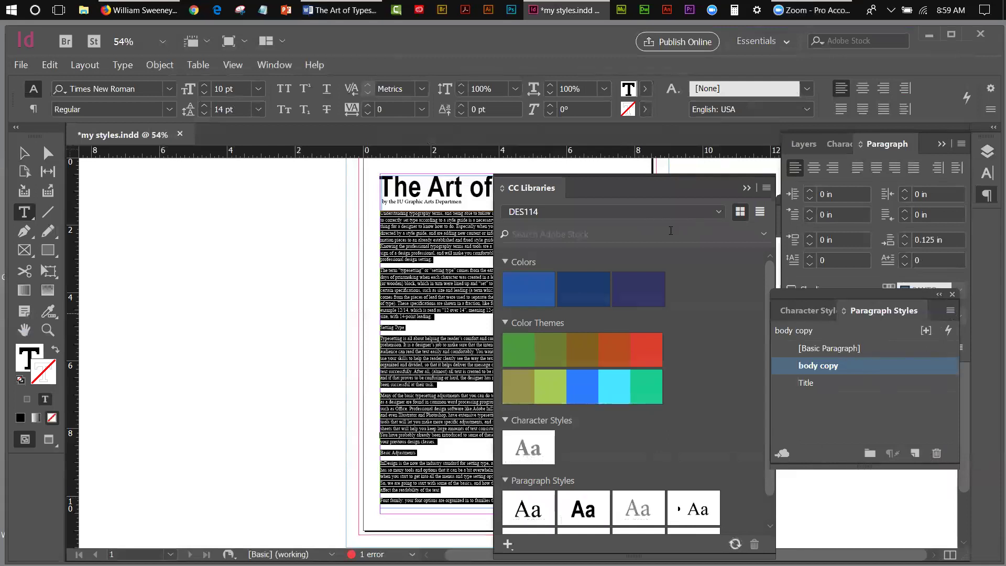
{"action": "left_click", "coordinate": [748, 188]}
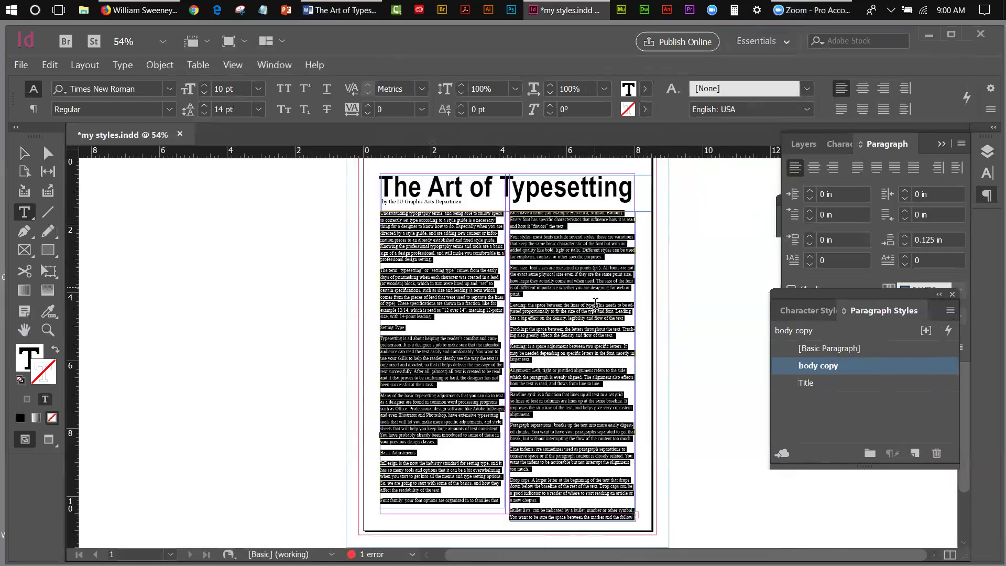
Step: Apply [Basic Paragraph] to the article text for comparison, and reapply the body copy style
{"action": "left_click", "coordinate": [829, 350]}
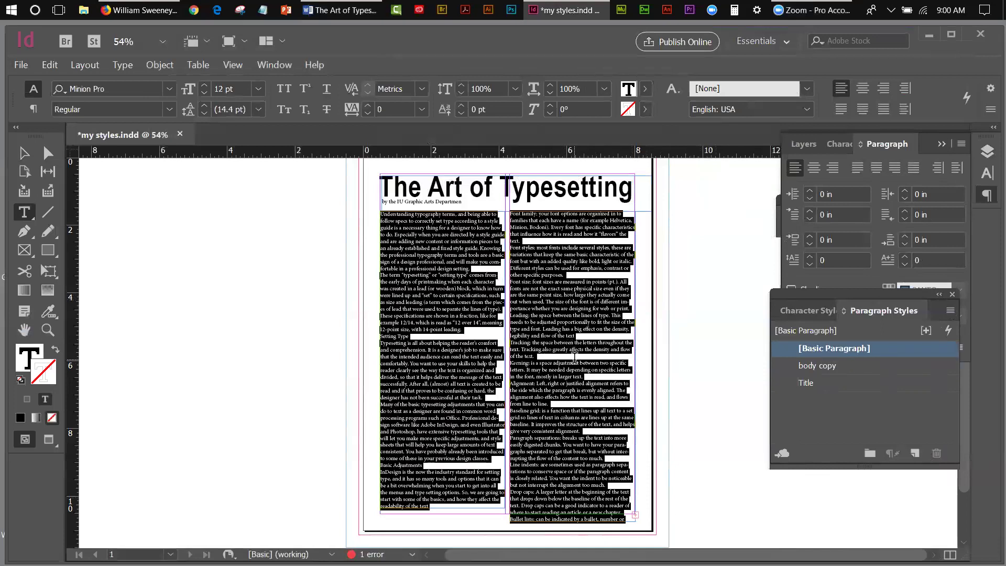
{"action": "left_click", "coordinate": [826, 366]}
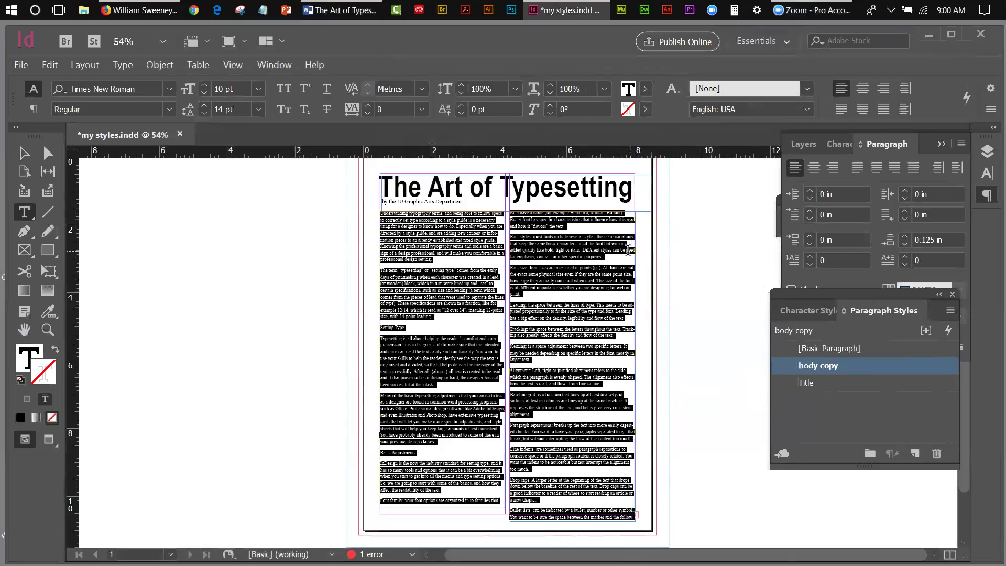
Step: Move the Title style above body copy in the style list and put away the Paragraph and CC Libraries controls
{"action": "left_click", "coordinate": [864, 386]}
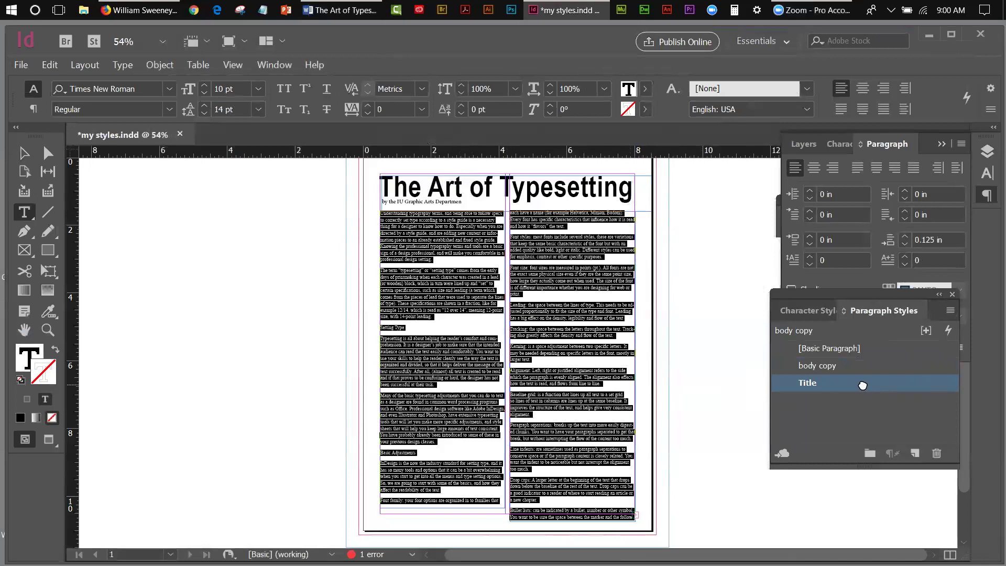
{"action": "left_click_drag", "start_coordinate": [863, 385], "coordinate": [860, 365]}
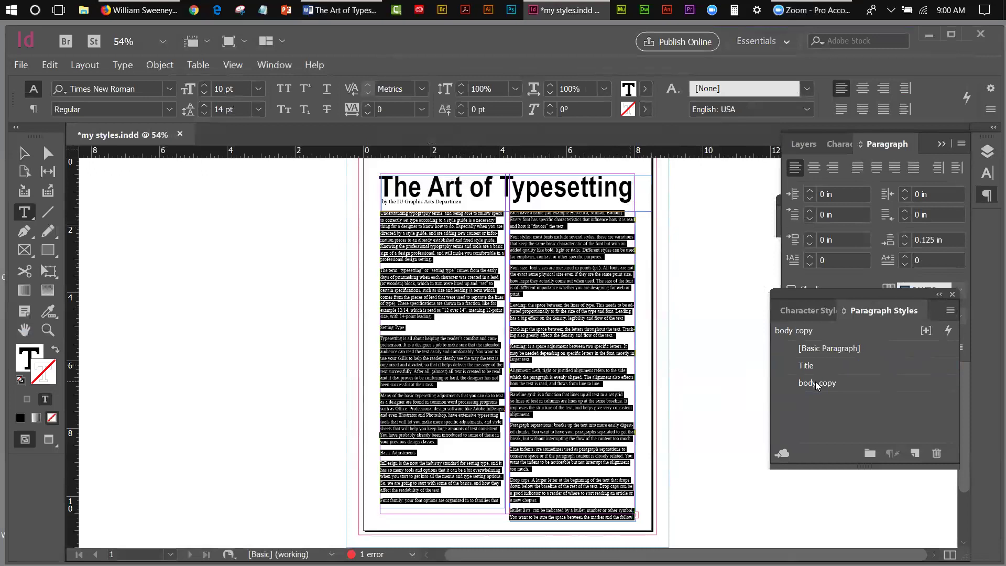
{"action": "left_click", "coordinate": [942, 145]}
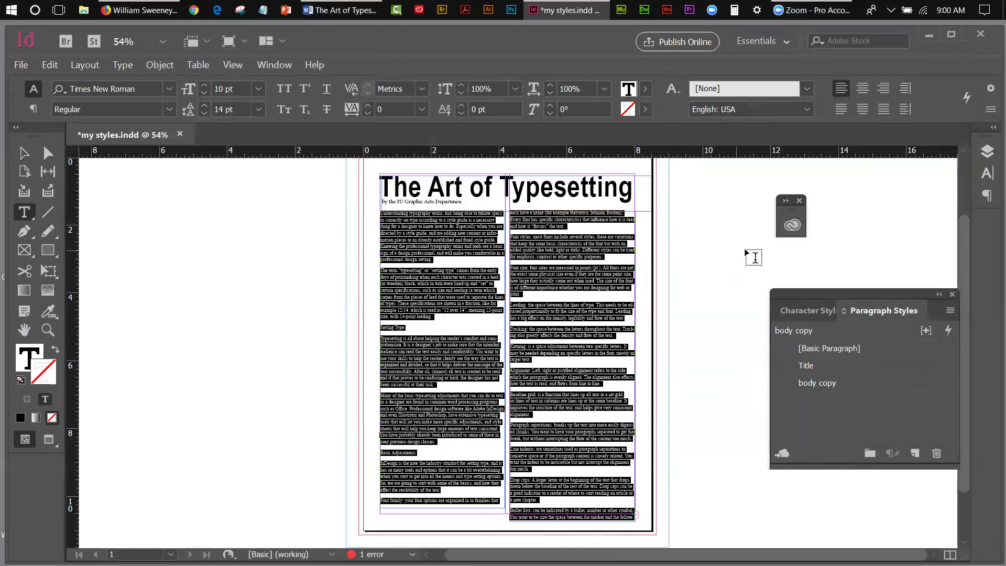
{"action": "left_click", "coordinate": [799, 200]}
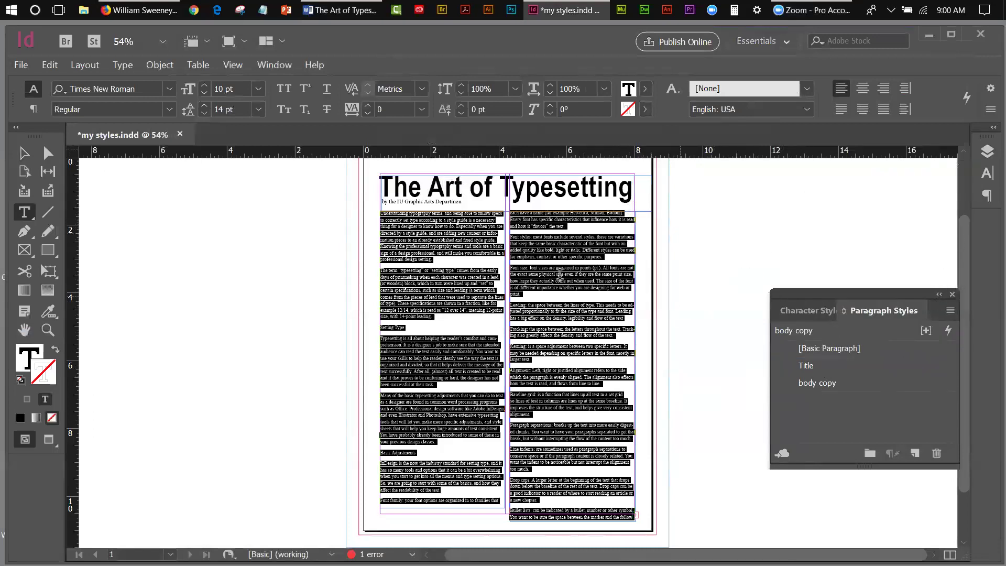
Step: Select only the opening letter "U" of the article's first paragraph
{"action": "left_click", "coordinate": [24, 153]}
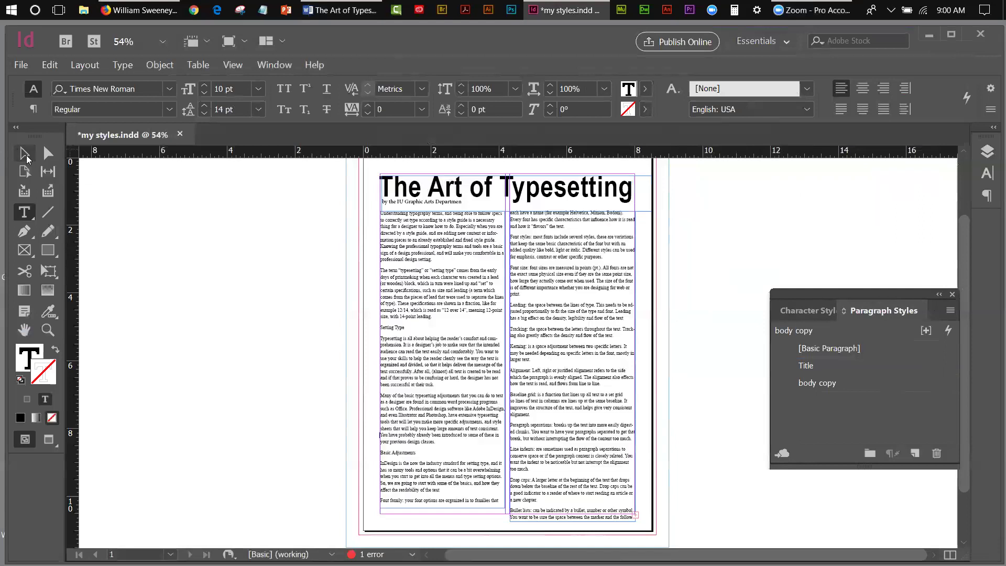
{"action": "left_click", "coordinate": [162, 218]}
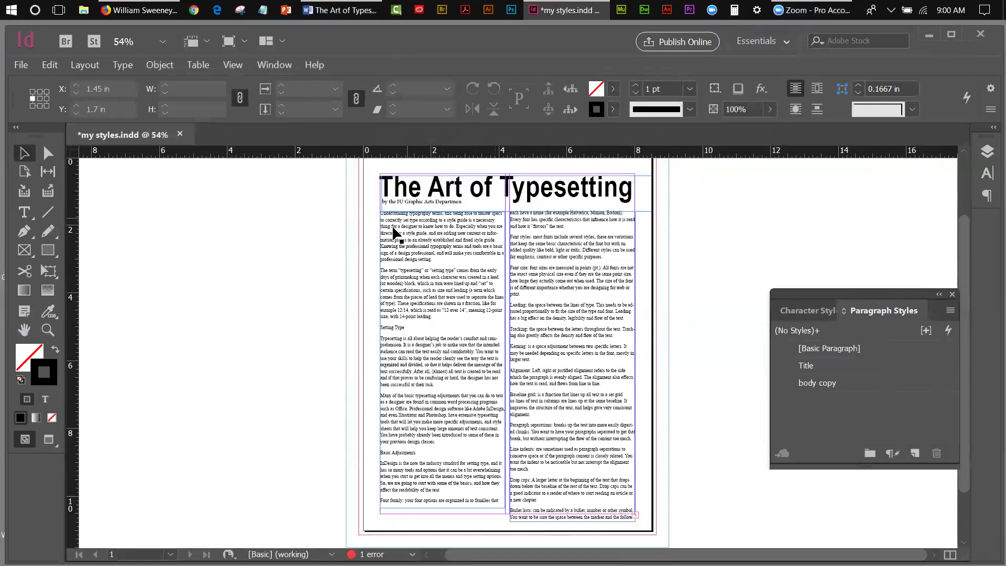
{"action": "left_click", "coordinate": [48, 329]}
{"action": "left_click", "coordinate": [416, 232]}
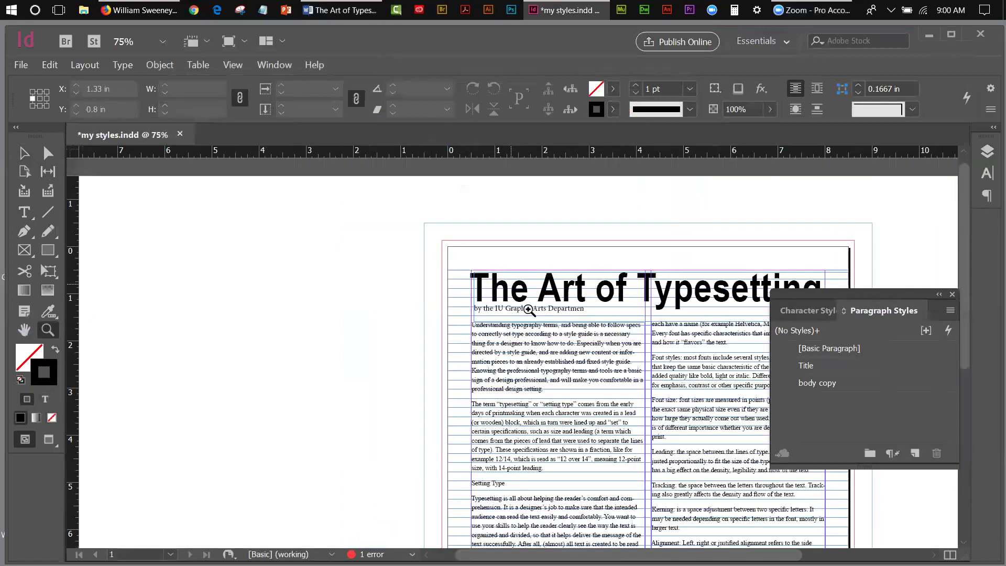
{"action": "left_click_drag", "start_coordinate": [968, 216], "coordinate": [971, 258]}
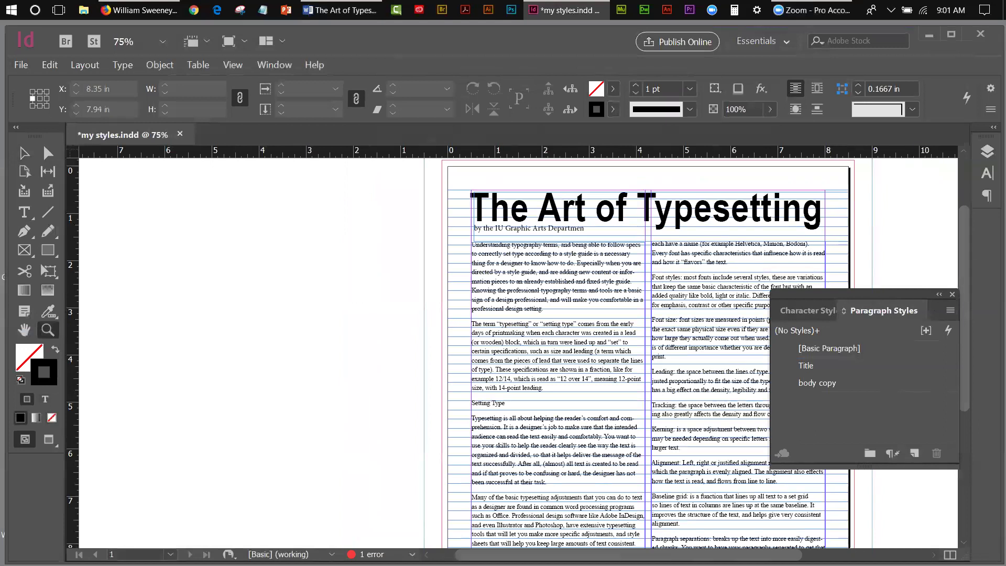
{"action": "scroll", "coordinate": [845, 545], "scroll_direction": "right", "scroll_amount": 5}
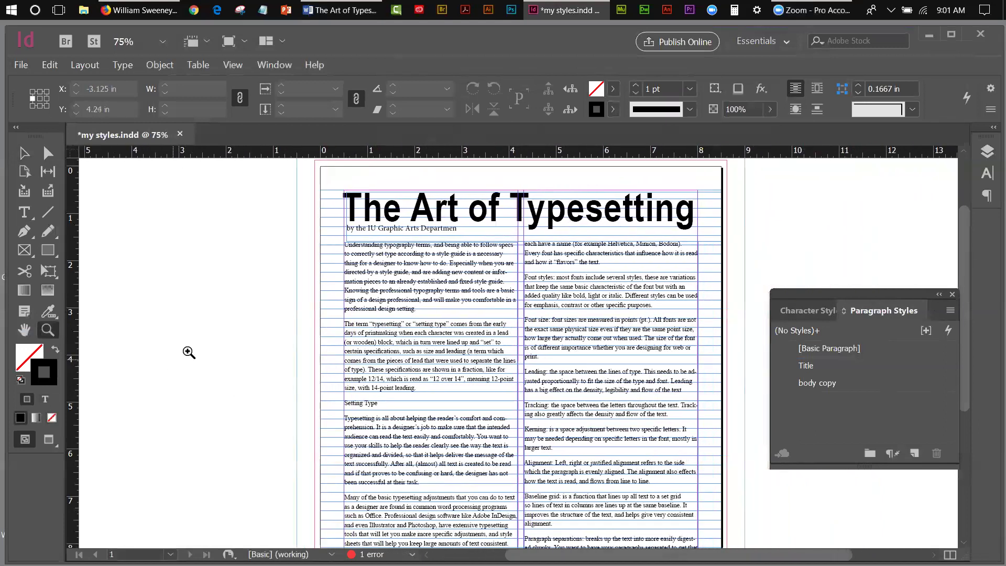
{"action": "left_click", "coordinate": [19, 210]}
{"action": "left_click", "coordinate": [349, 245]}
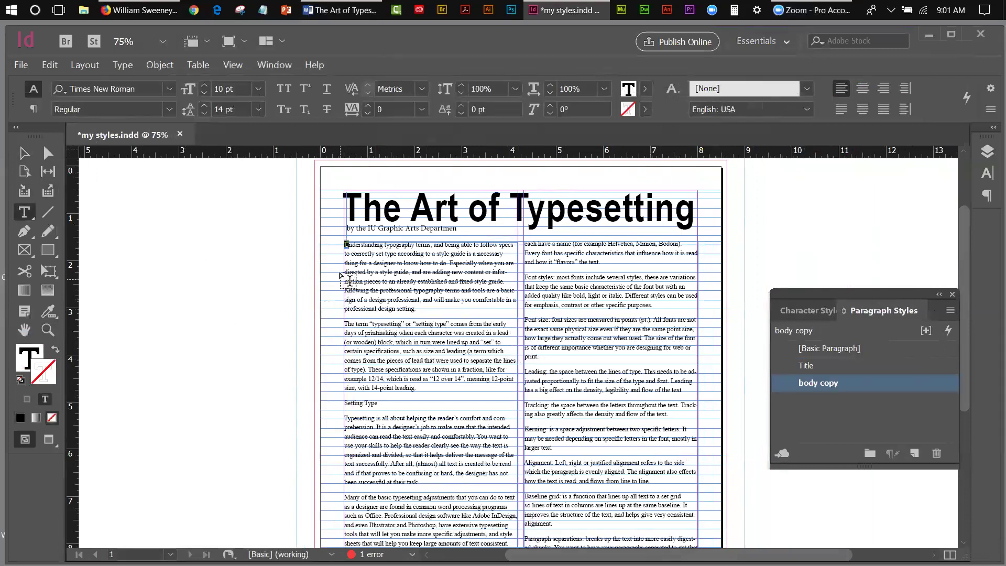
{"action": "left_click", "coordinate": [48, 329]}
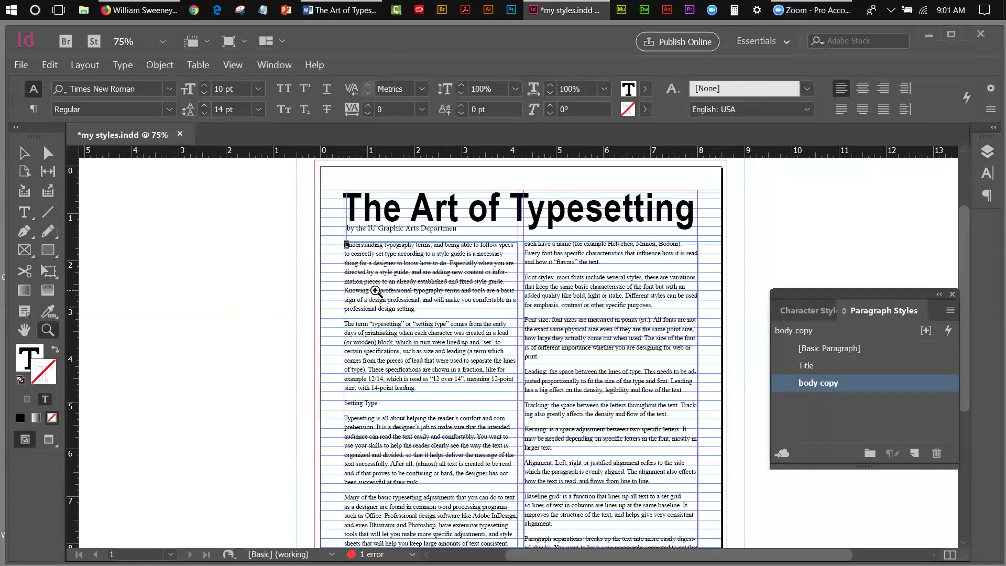
{"action": "left_click", "coordinate": [377, 292]}
{"action": "scroll", "coordinate": [408, 288], "scroll_direction": "right", "scroll_amount": 4}
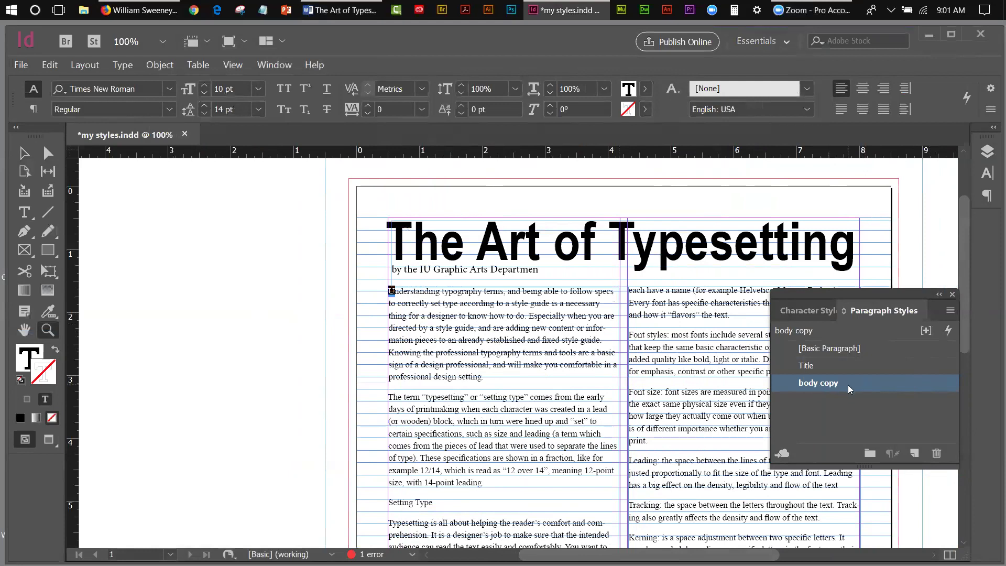
{"action": "mouse_move", "coordinate": [392, 291]}
{"action": "left_mouse_down"}
{"action": "mouse_move", "coordinate": [401, 308]}
{"action": "mouse_move", "coordinate": [393, 293]}
{"action": "left_mouse_up"}
Step: Start a new paragraph style named "drop cap" based on body copy
{"action": "left_click", "coordinate": [949, 314]}
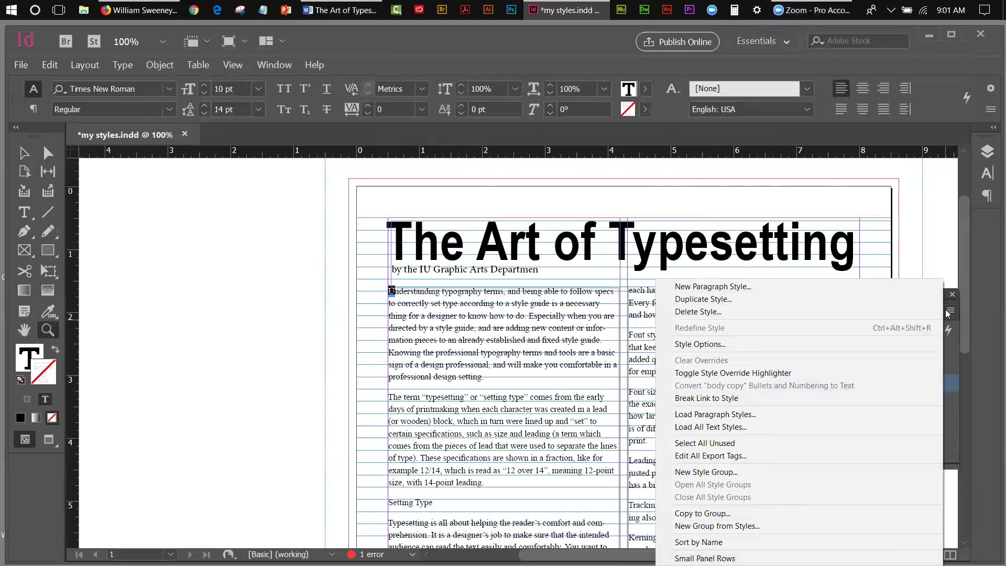
{"action": "left_click", "coordinate": [725, 288]}
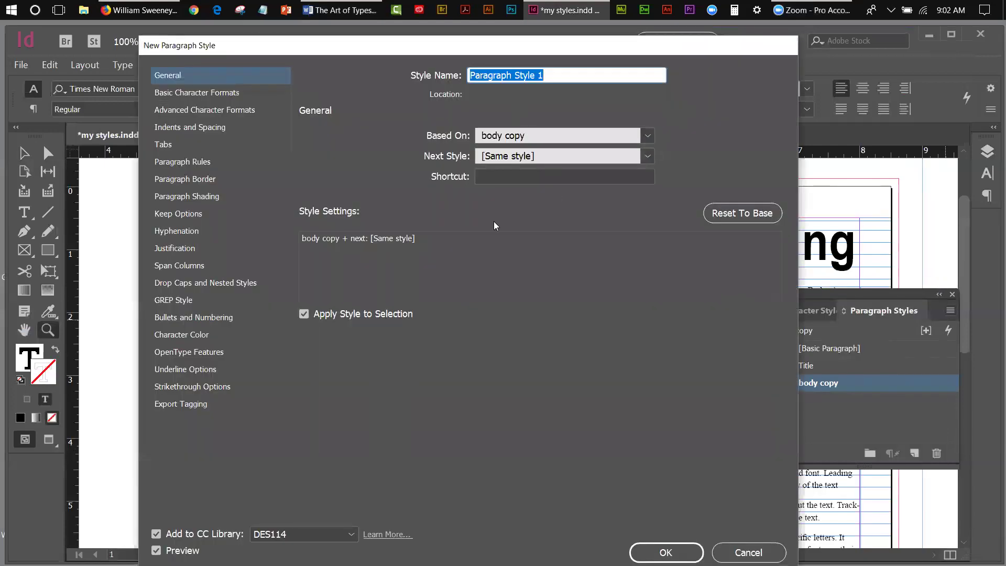
{"action": "type", "text": "drp"}
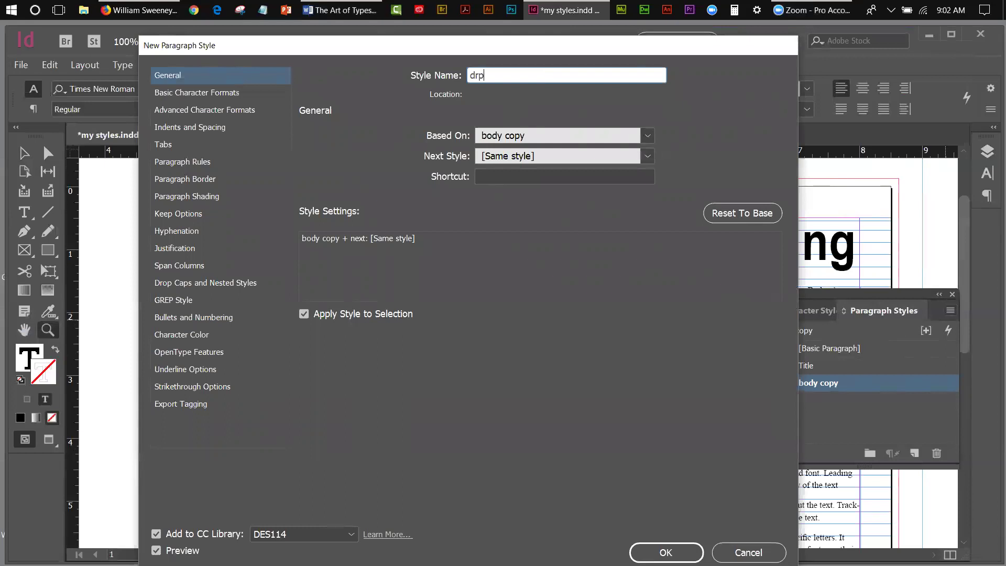
{"action": "key", "text": "BackSpace"}
{"action": "type", "text": "op"}
{"action": "type", "text": "cap"}
Step: Give the drop cap style a three-line, one-character drop cap, save it to the DES114 library as well, and put away CC Libraries
{"action": "left_click", "coordinate": [189, 111]}
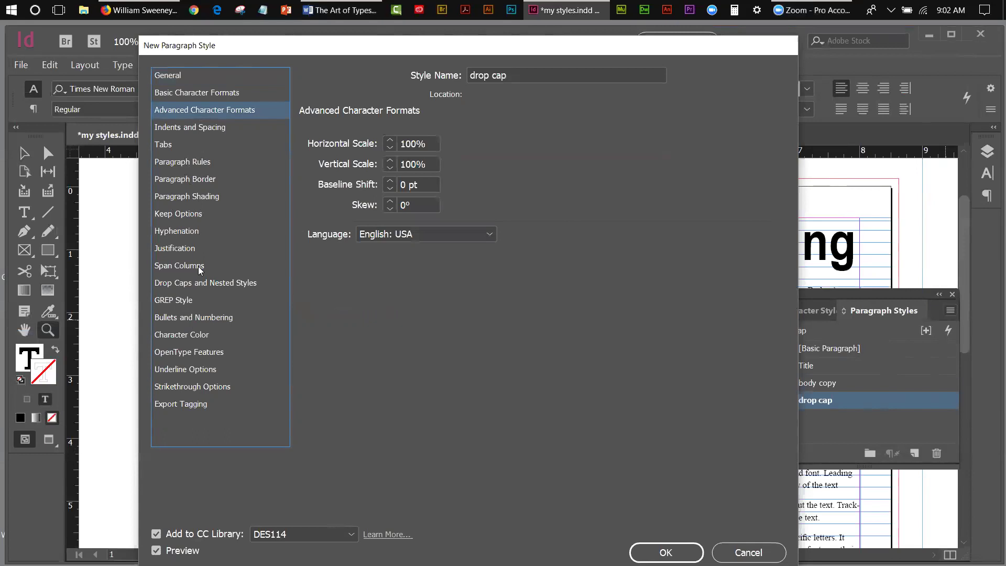
{"action": "left_click", "coordinate": [219, 283]}
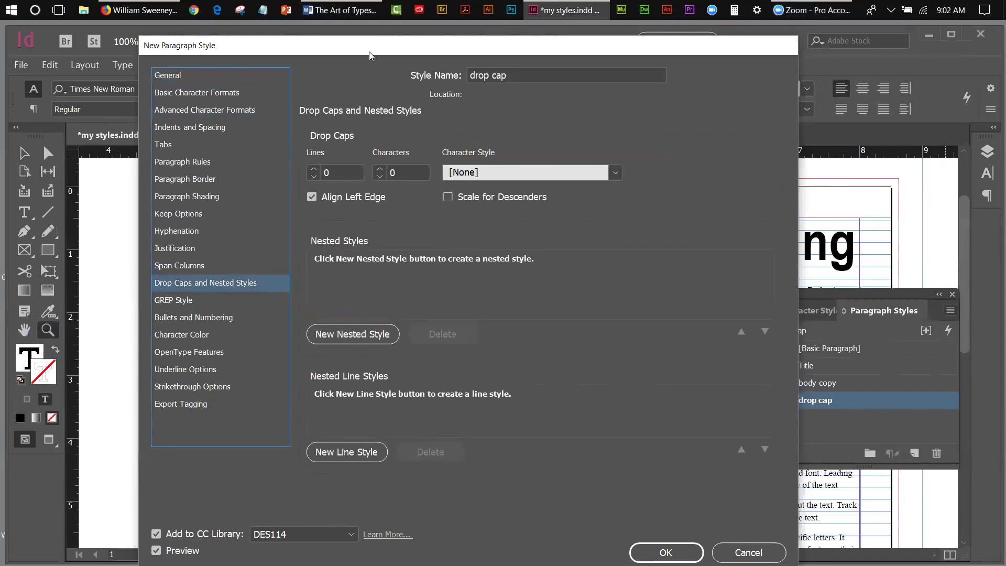
{"action": "left_click_drag", "start_coordinate": [369, 51], "coordinate": [681, 71]}
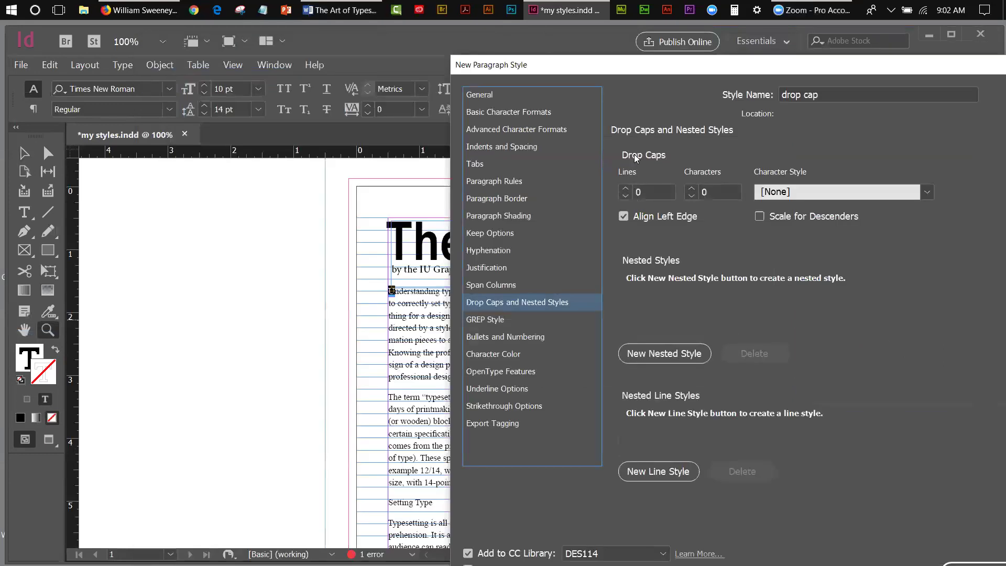
{"action": "left_click", "coordinate": [625, 189]}
{"action": "left_click", "coordinate": [626, 190]}
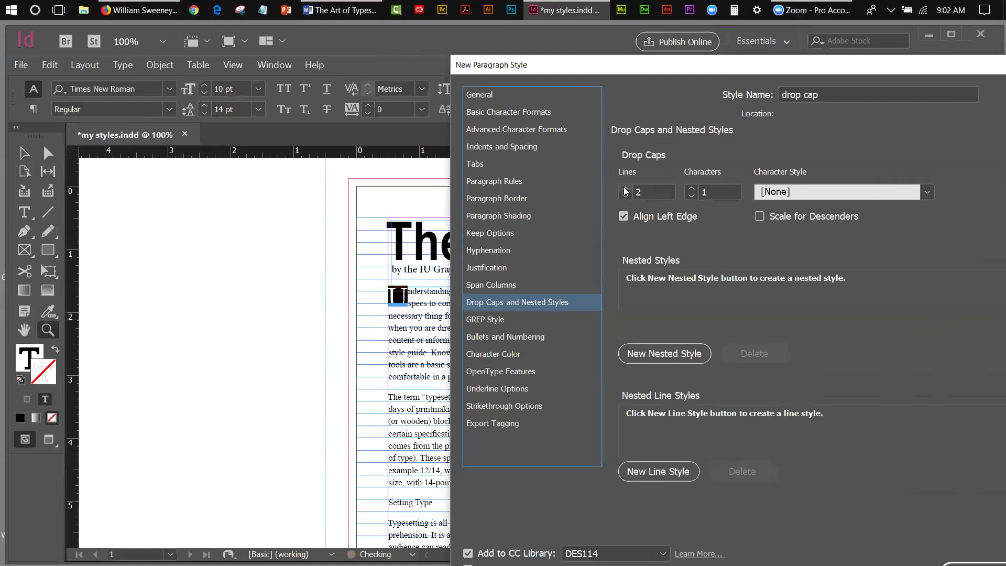
{"action": "left_click", "coordinate": [626, 190]}
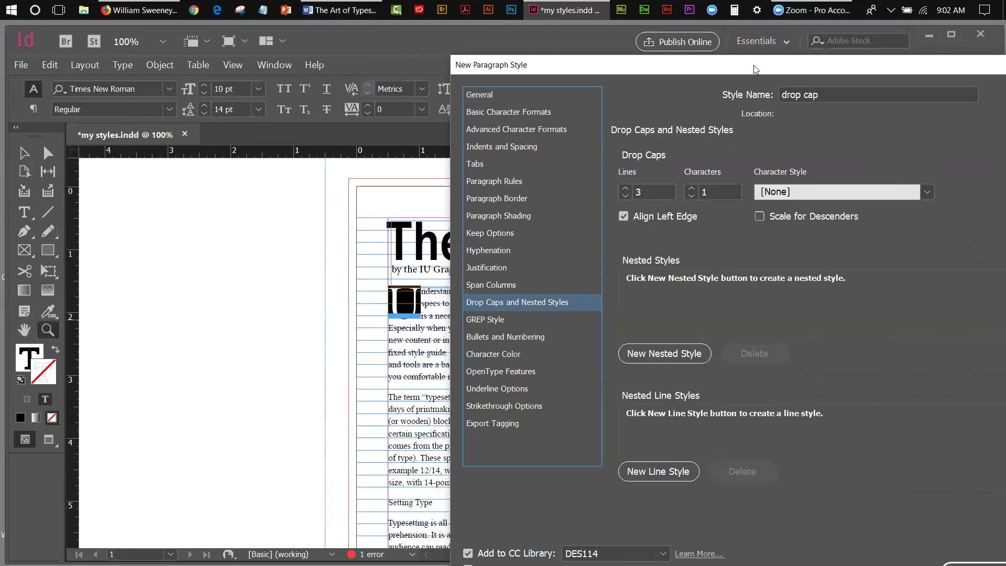
{"action": "left_click_drag", "start_coordinate": [755, 69], "coordinate": [611, 63]}
{"action": "left_click", "coordinate": [816, 553]}
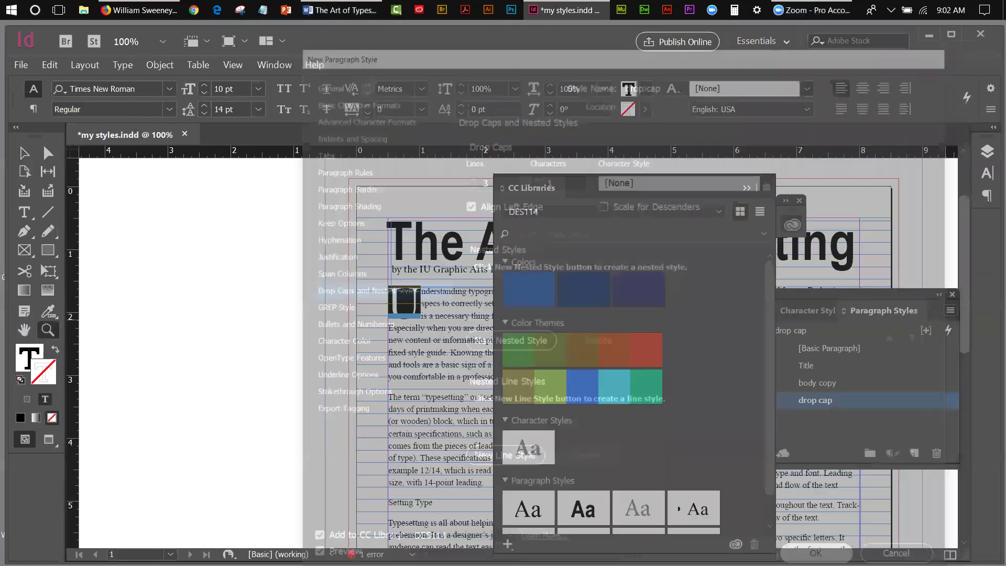
{"action": "left_click", "coordinate": [800, 202]}
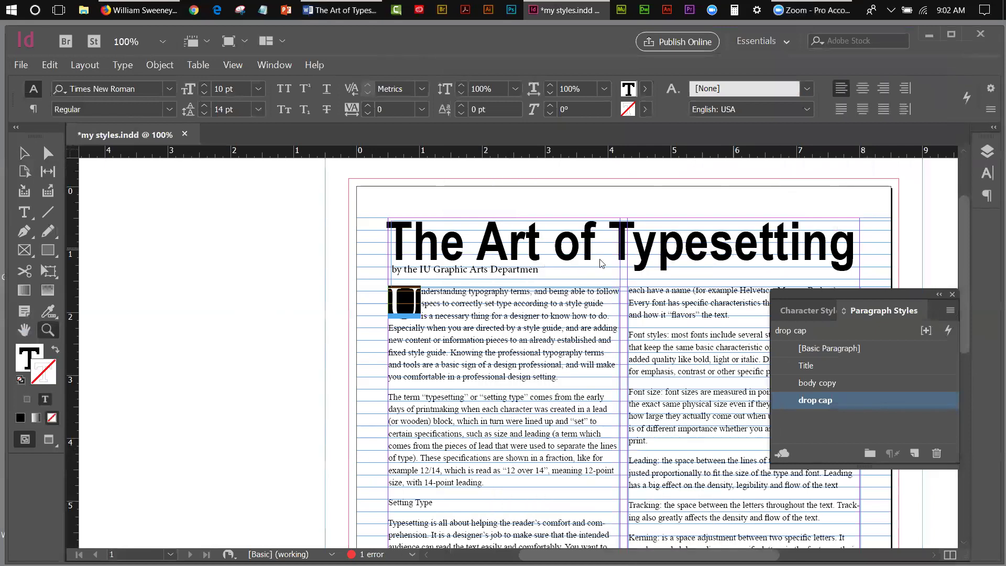
Step: Apply body copy to the article's opening paragraph for comparison, and reapply the drop cap style
{"action": "left_click", "coordinate": [23, 153]}
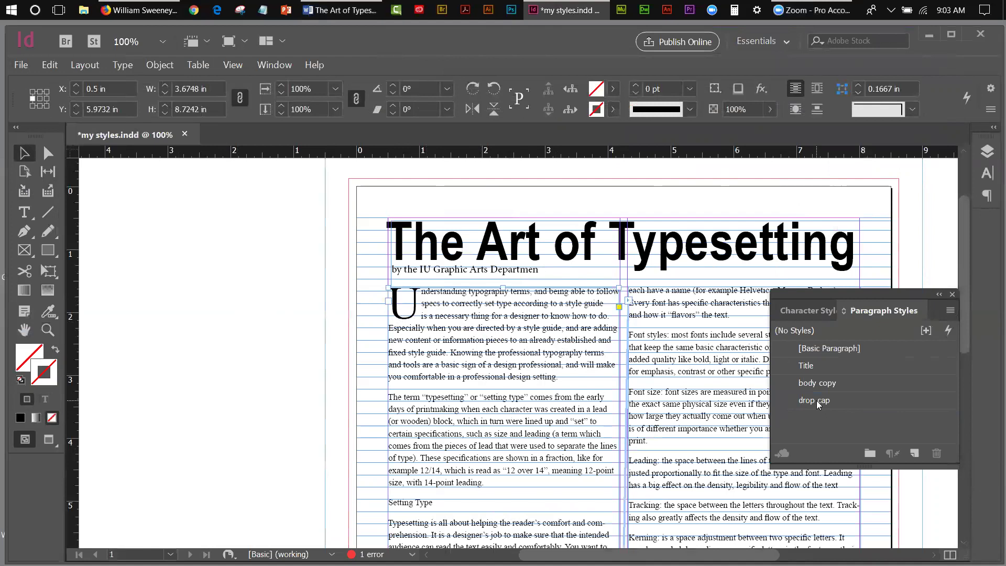
{"action": "double_click", "coordinate": [487, 321]}
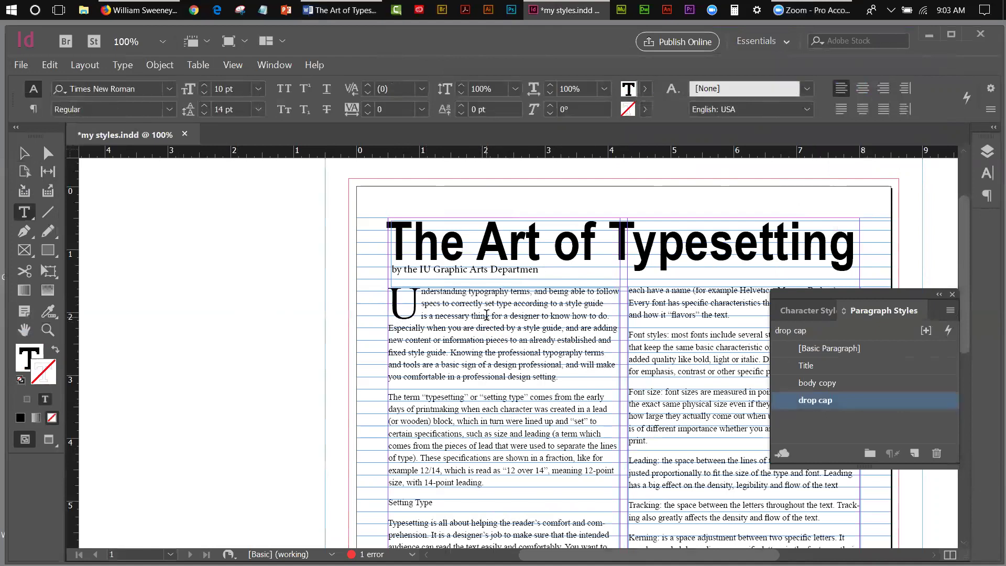
{"action": "left_click", "coordinate": [804, 385]}
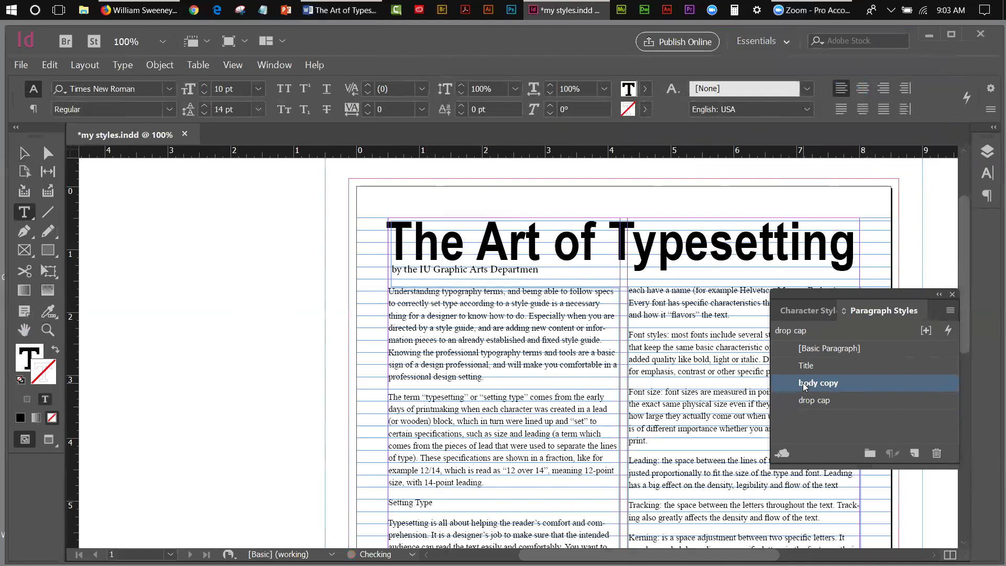
{"action": "left_click", "coordinate": [837, 398]}
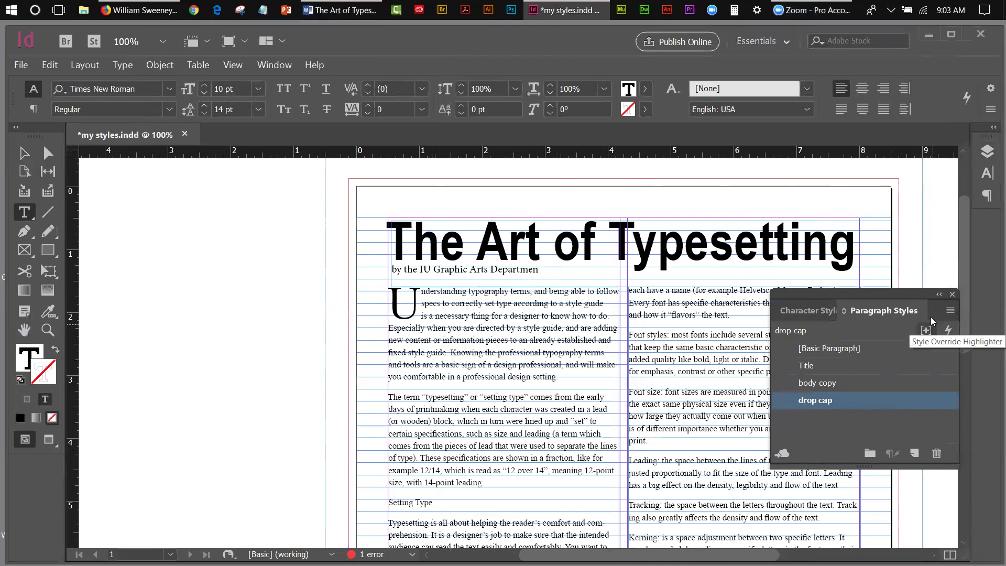
Step: Move the floating paragraph style list clear of the article's second column
{"action": "left_click_drag", "start_coordinate": [879, 295], "coordinate": [885, 296]}
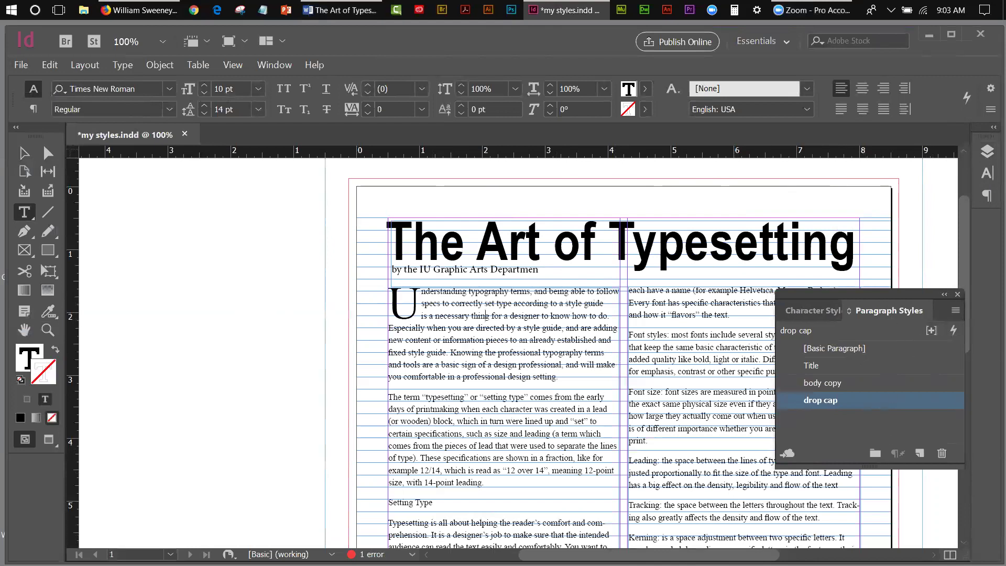
{"action": "scroll", "coordinate": [874, 487], "scroll_direction": "right", "scroll_amount": 5}
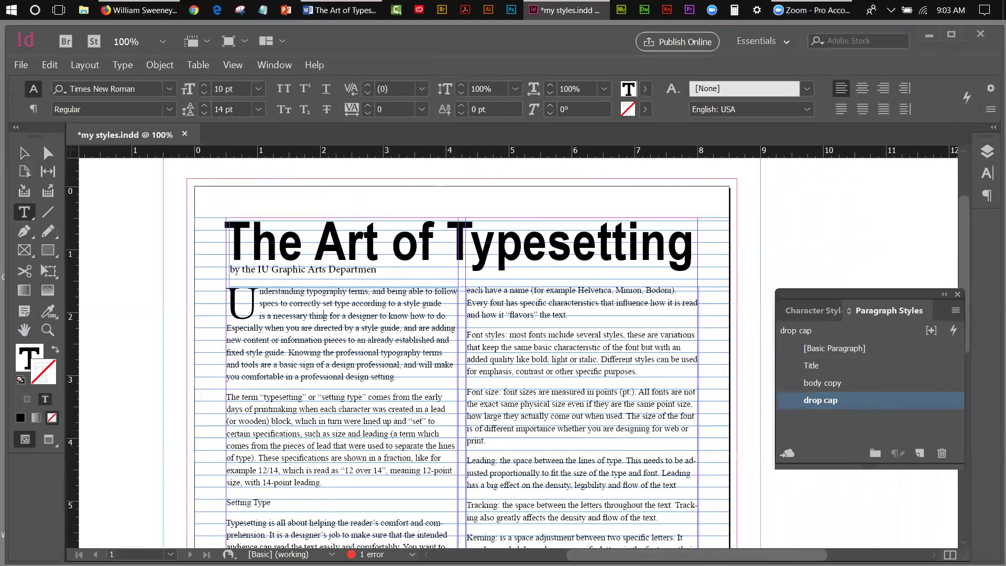
{"action": "left_click_drag", "start_coordinate": [869, 294], "coordinate": [885, 200]}
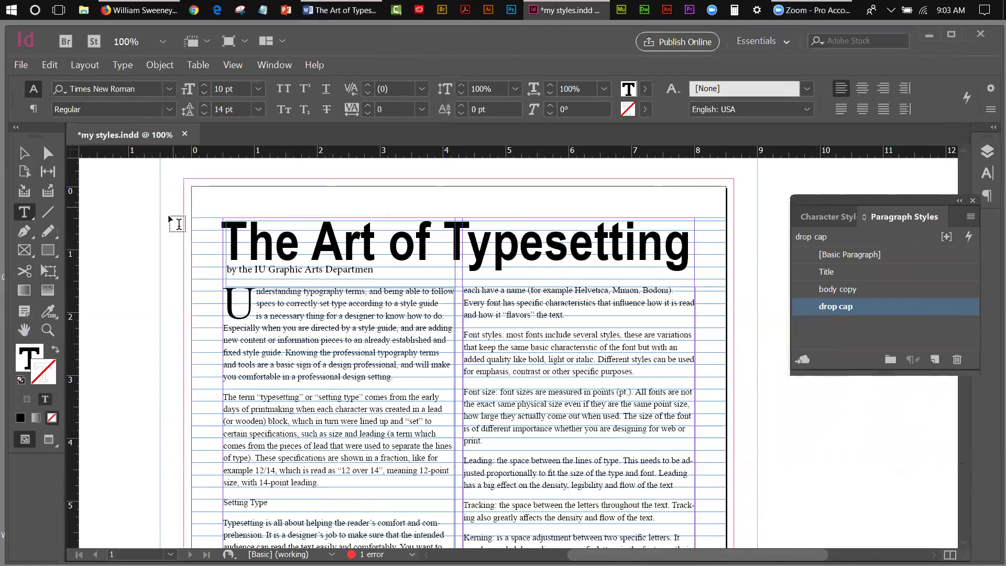
Step: Set the "Setting Type" subheading in Arial Narrow Bold
{"action": "triple_click", "coordinate": [279, 503]}
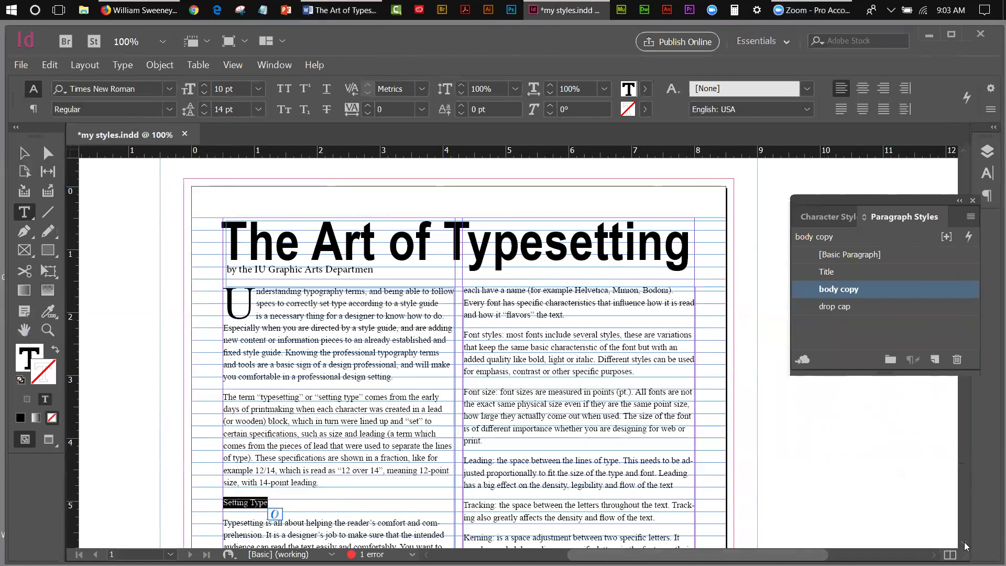
{"action": "scroll", "coordinate": [966, 547], "scroll_direction": "down", "scroll_amount": 5}
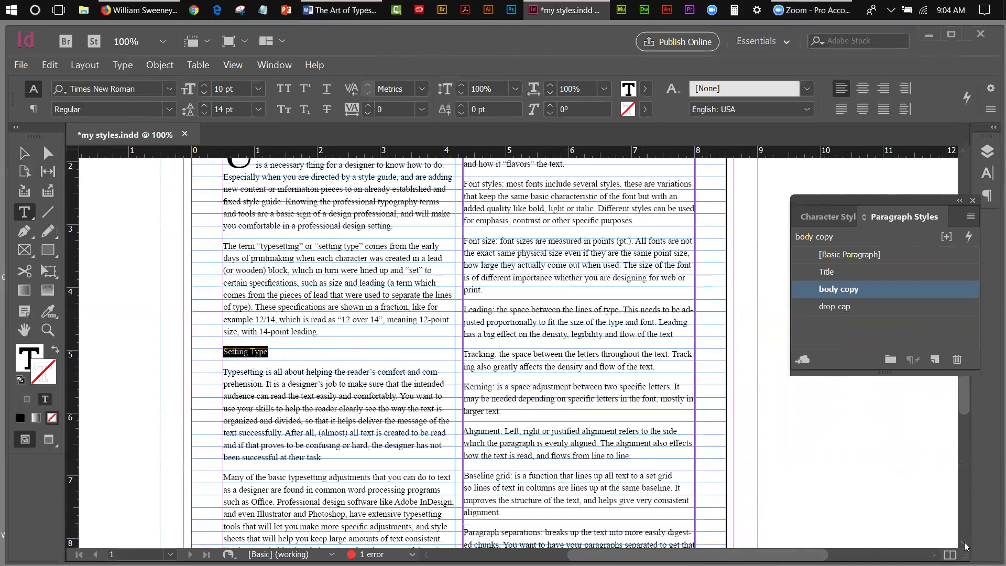
{"action": "scroll", "coordinate": [965, 547], "scroll_direction": "down", "scroll_amount": 3}
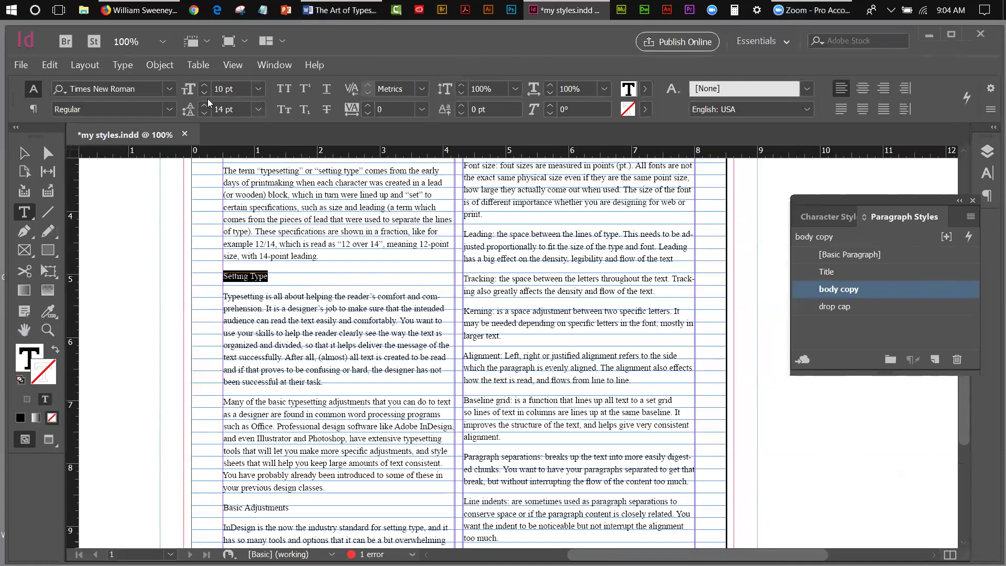
{"action": "left_click", "coordinate": [168, 90]}
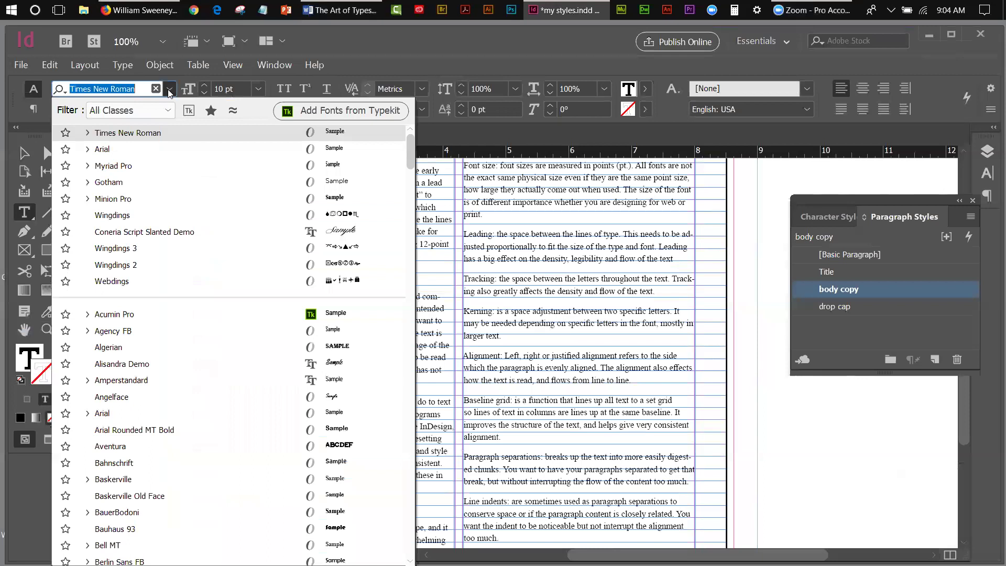
{"action": "left_click", "coordinate": [133, 152]}
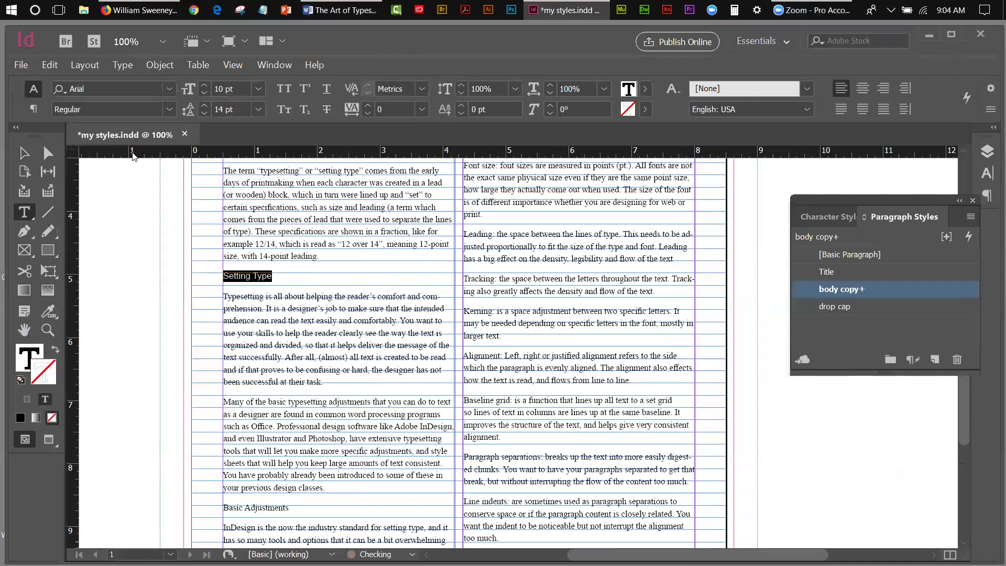
{"action": "left_click", "coordinate": [170, 110]}
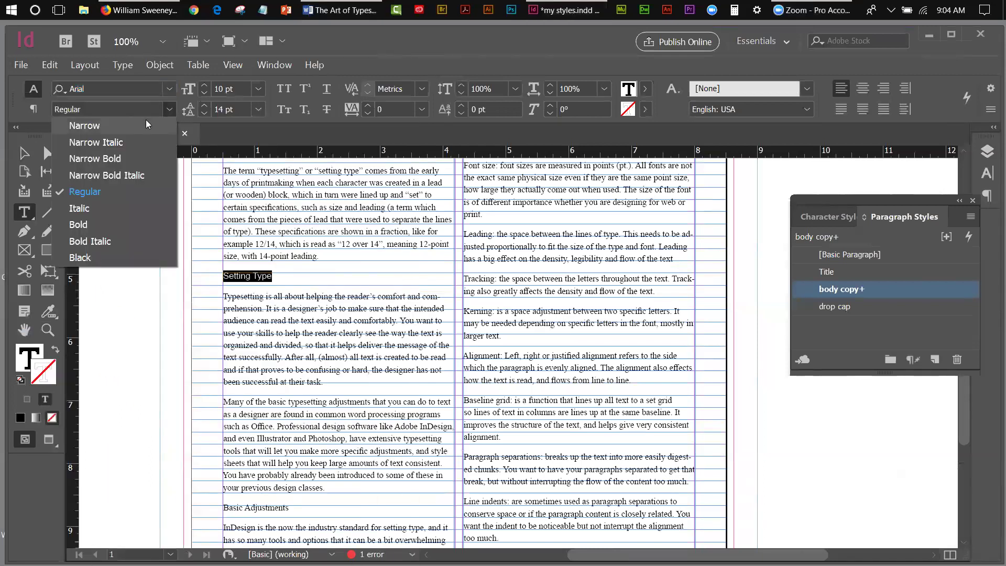
{"action": "left_click", "coordinate": [128, 161]}
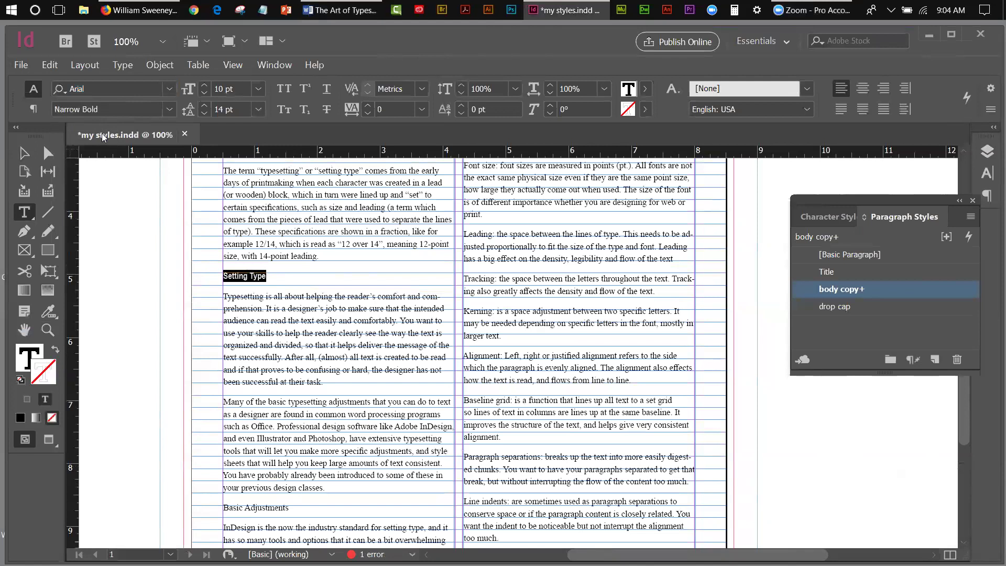
Step: Set the "Setting Type" subheading to 14 pt with tracking of 10, and center it in its column
{"action": "left_click", "coordinate": [205, 85]}
{"action": "left_click", "coordinate": [205, 85]}
{"action": "left_click", "coordinate": [205, 86]}
{"action": "left_click", "coordinate": [205, 86]}
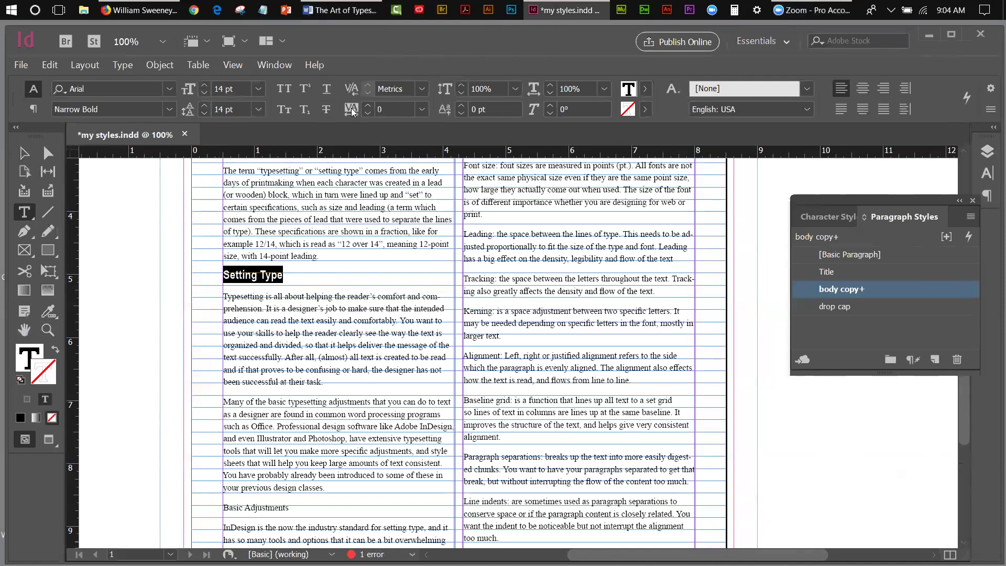
{"action": "left_click", "coordinate": [368, 105]}
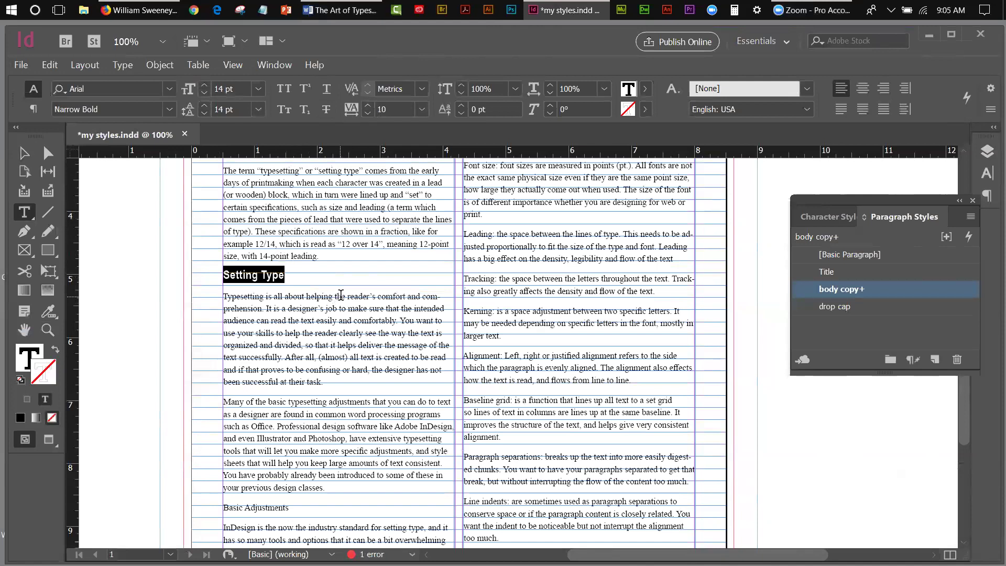
{"action": "left_click", "coordinate": [859, 89]}
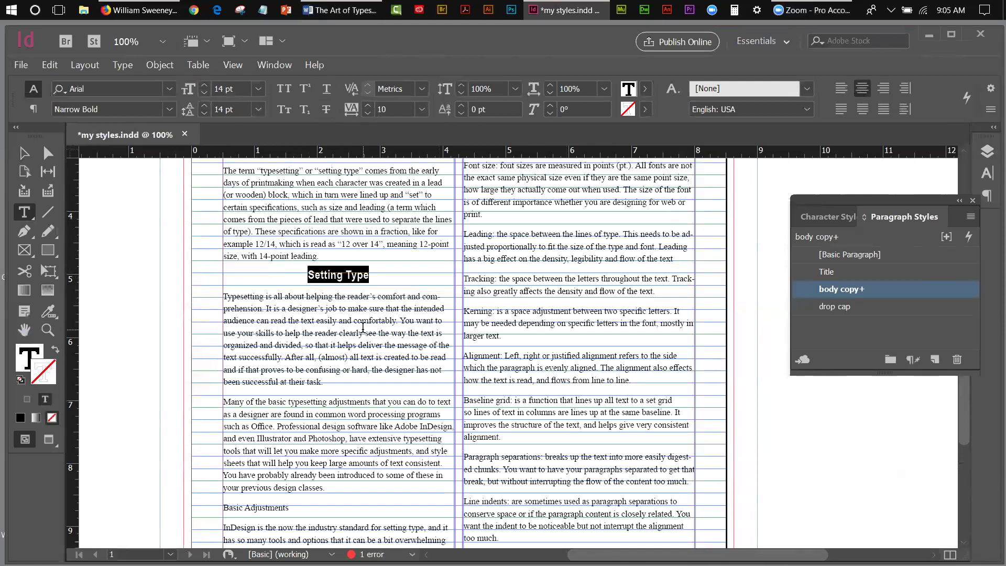
Step: Create a paragraph style named subhead from the formatted "Setting Type" heading and place it below drop cap in the style list
{"action": "left_click", "coordinate": [988, 196]}
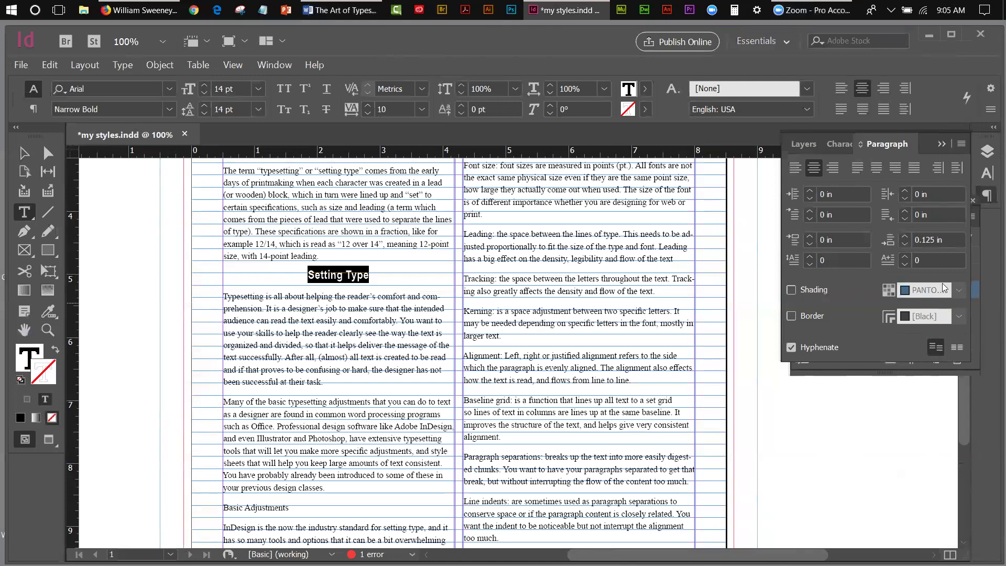
{"action": "left_click", "coordinate": [941, 145]}
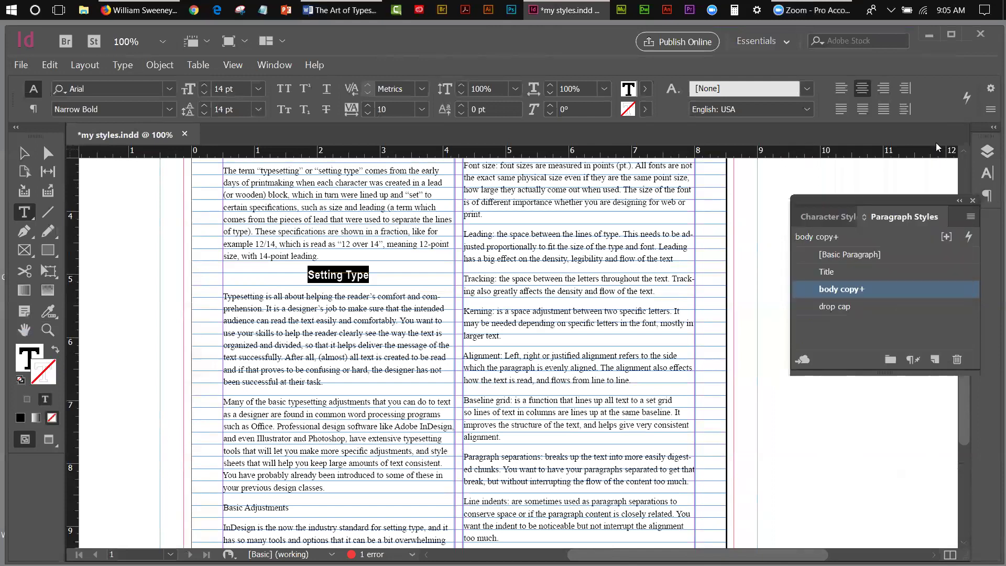
{"action": "mouse_move", "coordinate": [913, 294]}
{"action": "mouse_move", "coordinate": [853, 295]}
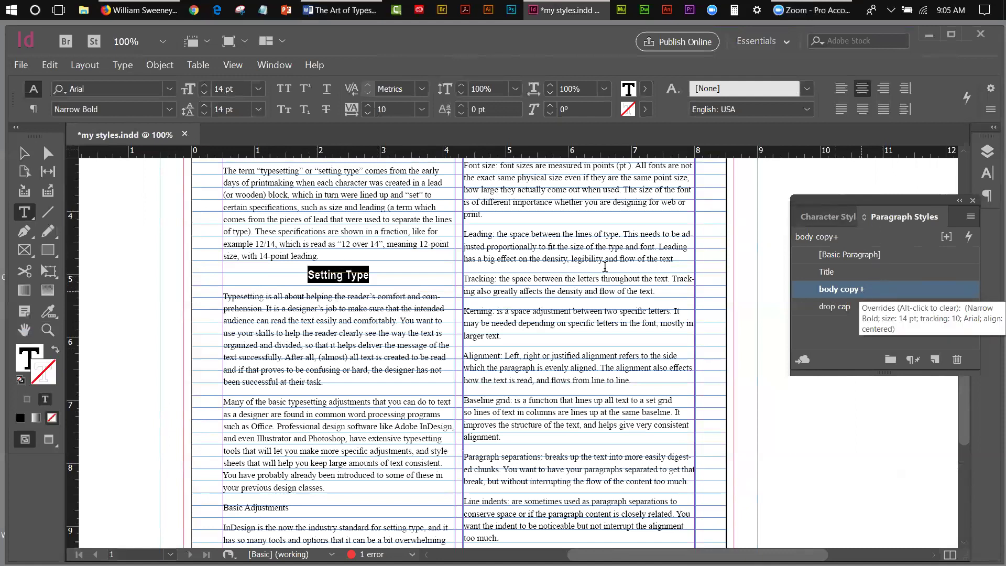
{"action": "left_click", "coordinate": [970, 216]}
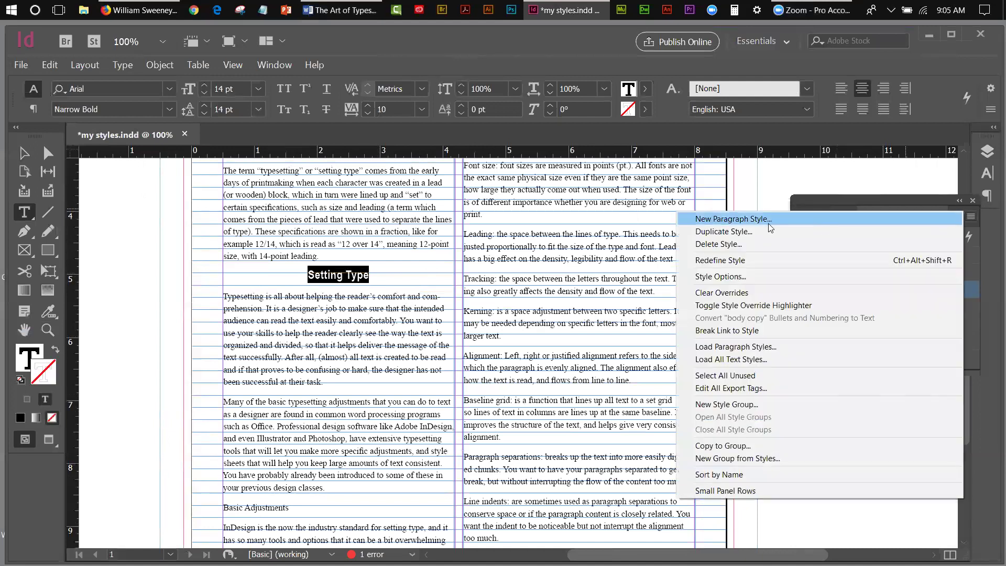
{"action": "left_click", "coordinate": [752, 220]}
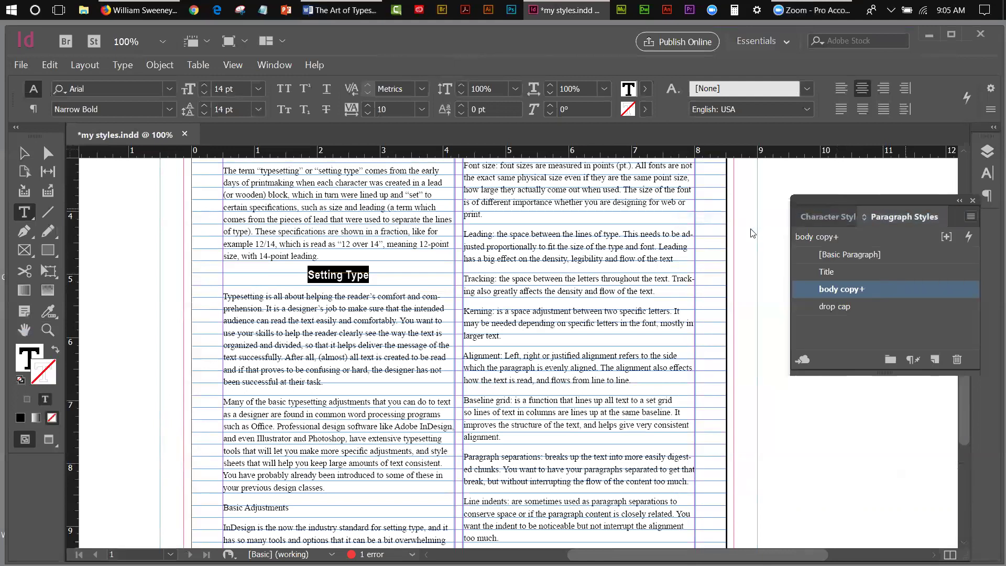
{"action": "type", "text": "s"}
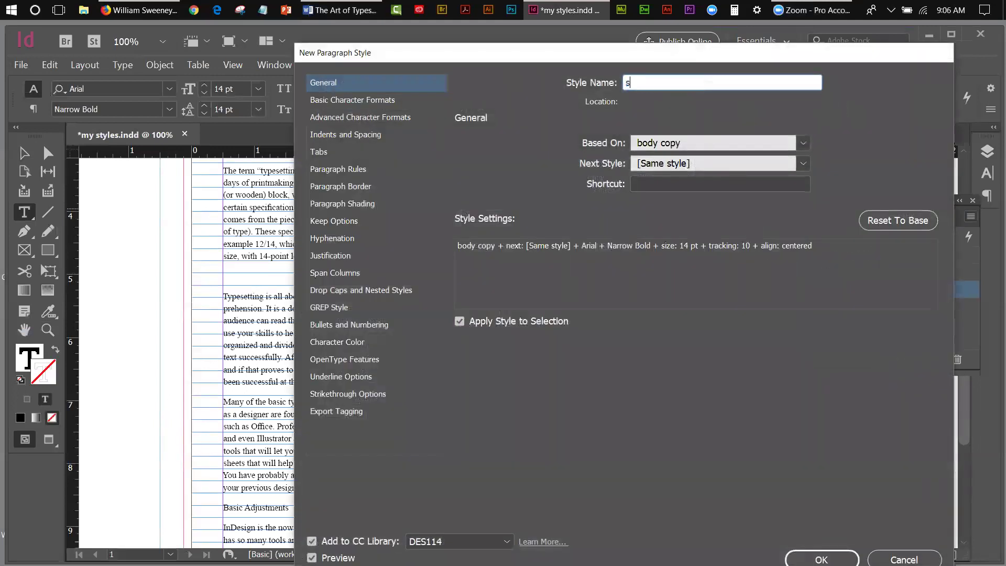
{"action": "type", "text": "ubhead"}
{"action": "left_click", "coordinate": [821, 559]}
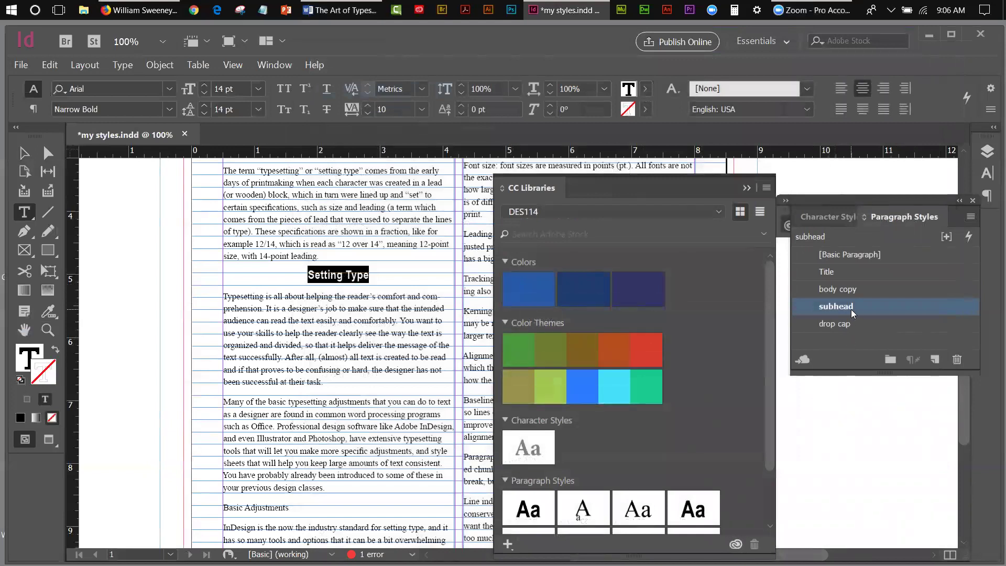
{"action": "left_click_drag", "start_coordinate": [863, 324], "coordinate": [864, 314]}
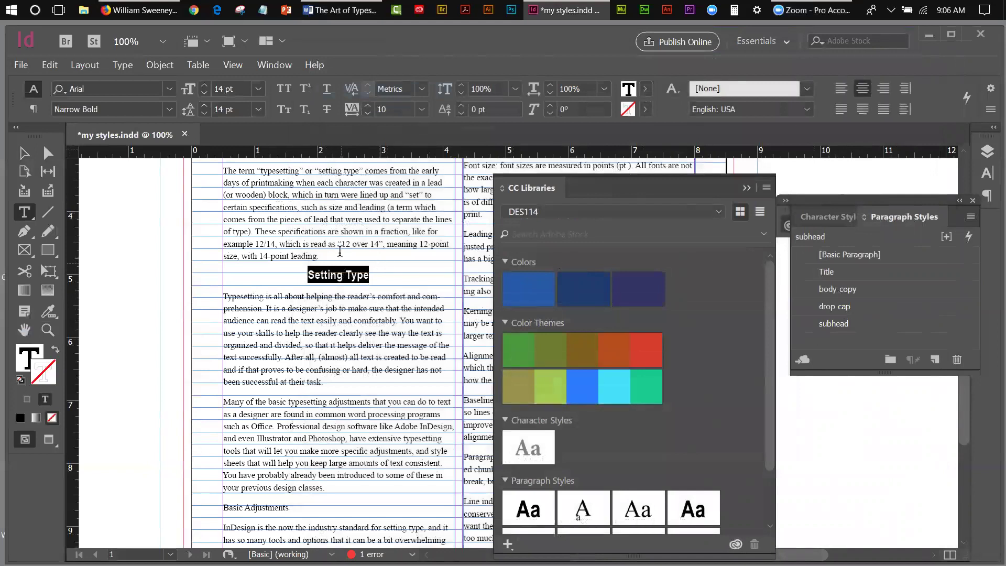
Step: Test the subhead style by switching "Setting Type" to [Basic Paragraph] and back, and apply subhead to "Basic Adjustments"
{"action": "left_click", "coordinate": [836, 256]}
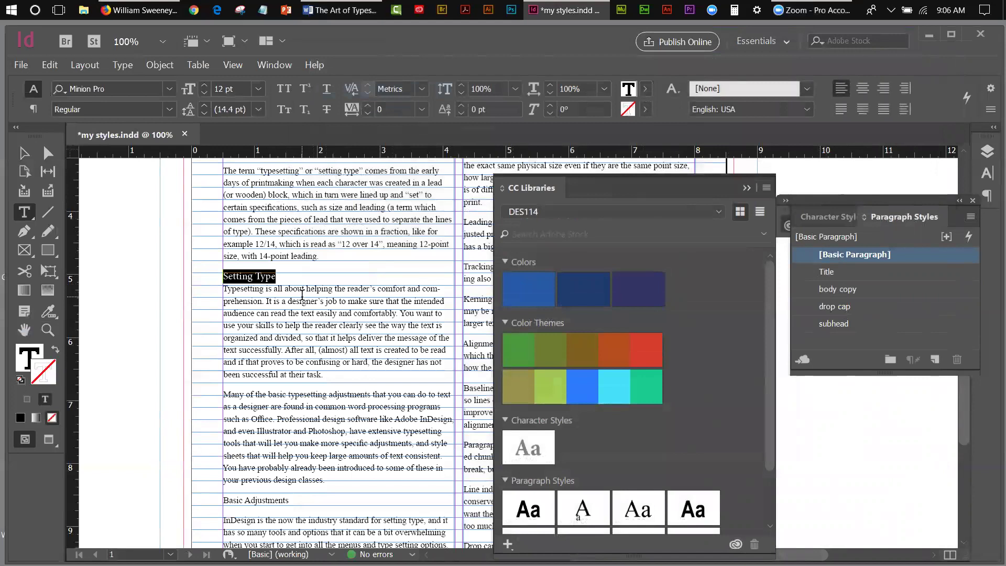
{"action": "left_click", "coordinate": [841, 324]}
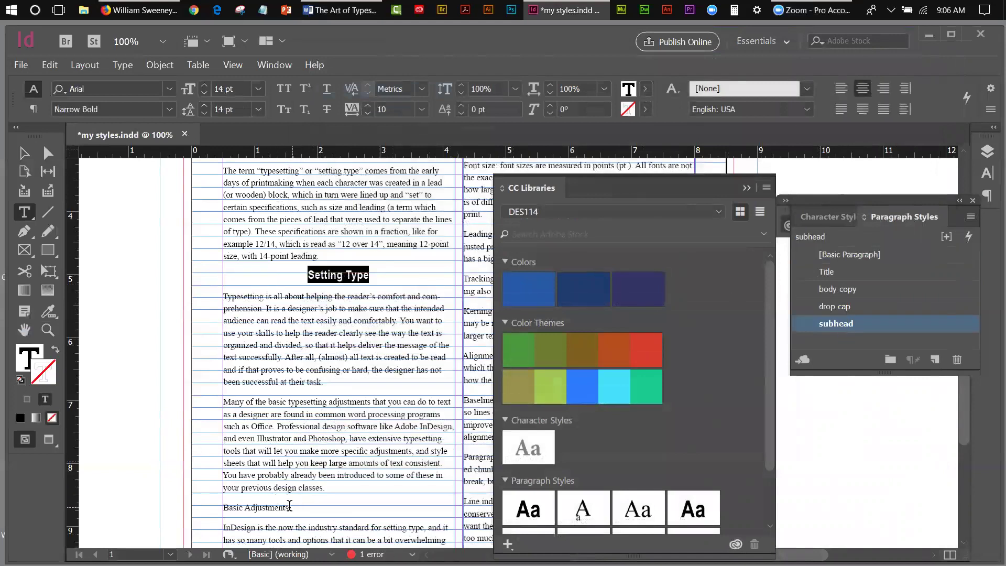
{"action": "left_click_drag", "start_coordinate": [289, 506], "coordinate": [222, 507]}
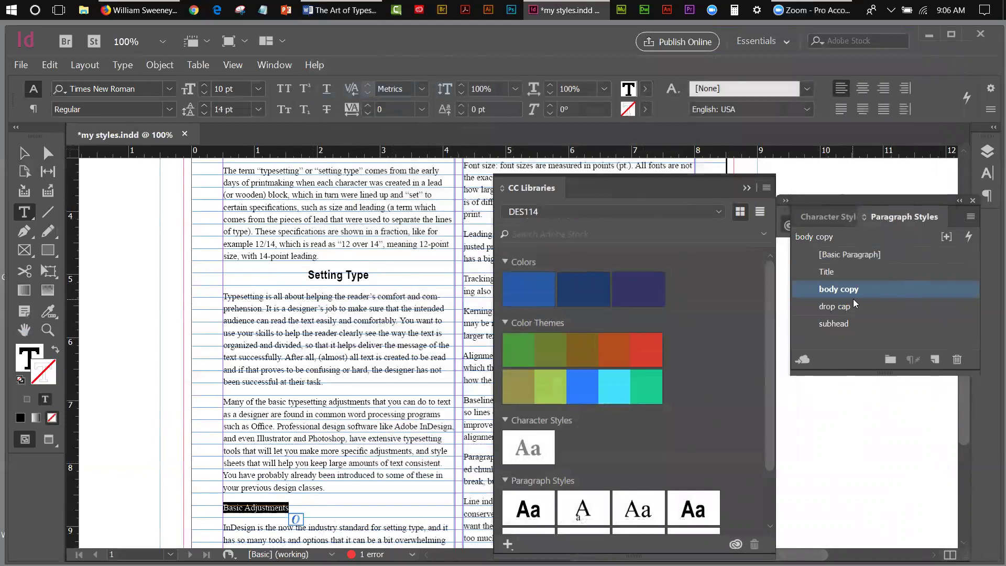
{"action": "left_click", "coordinate": [860, 321]}
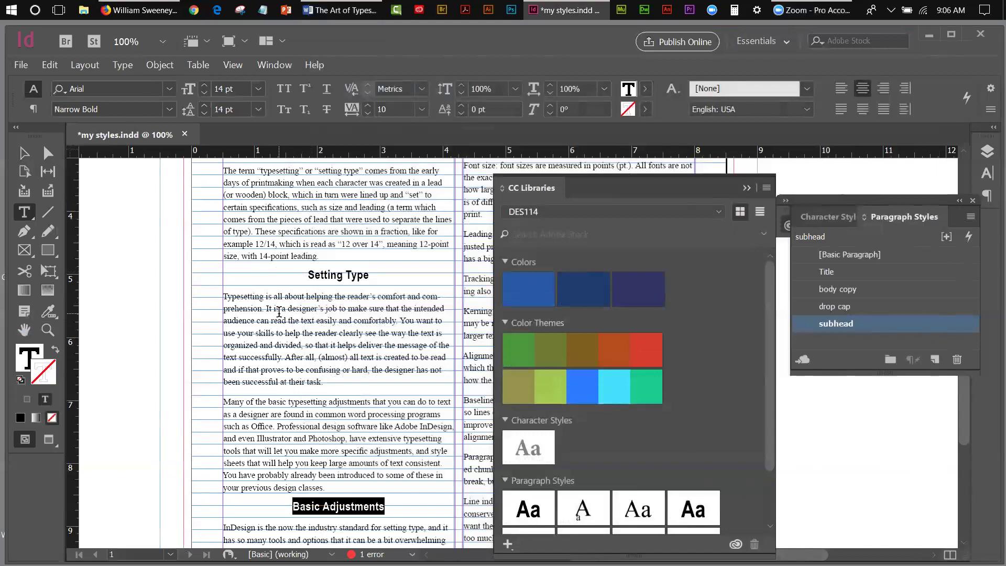
Step: Set the body copy paragraph style to align all lines to the baseline grid
{"action": "double_click", "coordinate": [852, 290]}
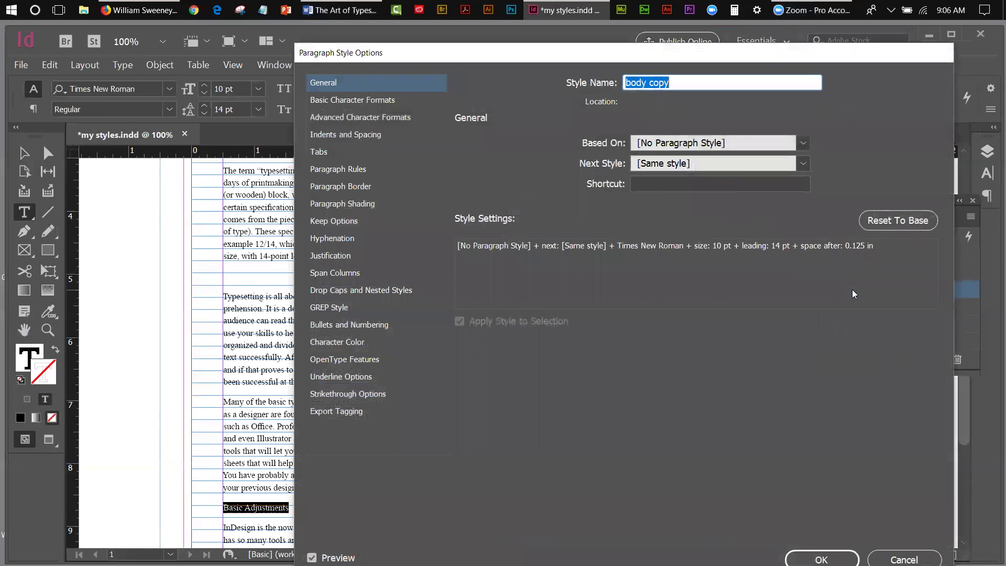
{"action": "left_click", "coordinate": [361, 116]}
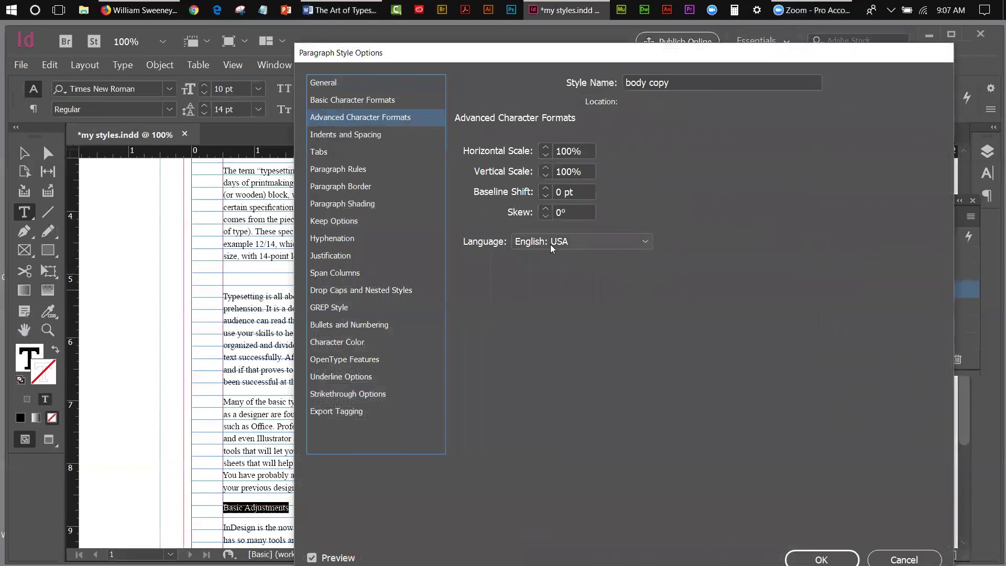
{"action": "left_click", "coordinate": [337, 257]}
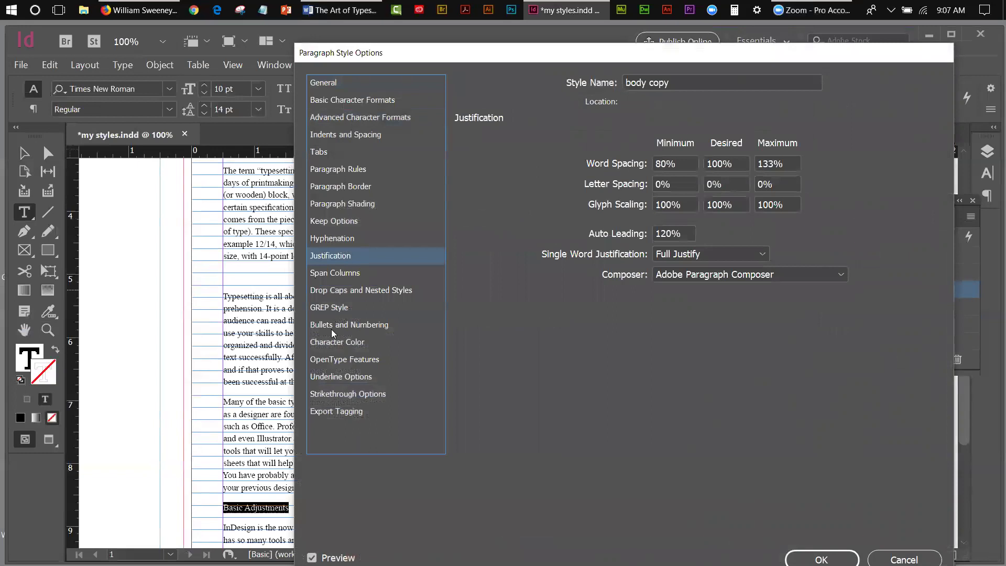
{"action": "left_click", "coordinate": [338, 122]}
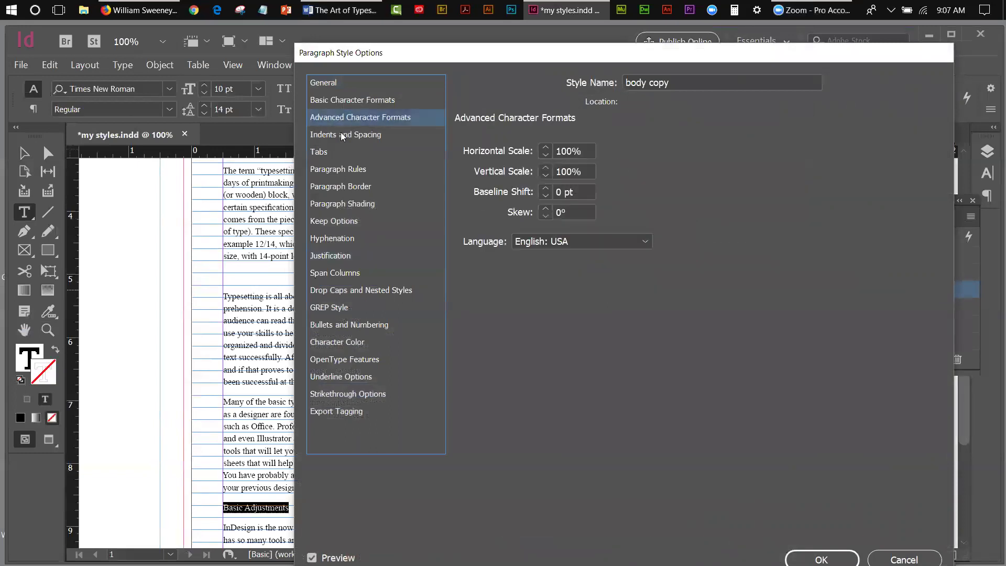
{"action": "left_click", "coordinate": [342, 136]}
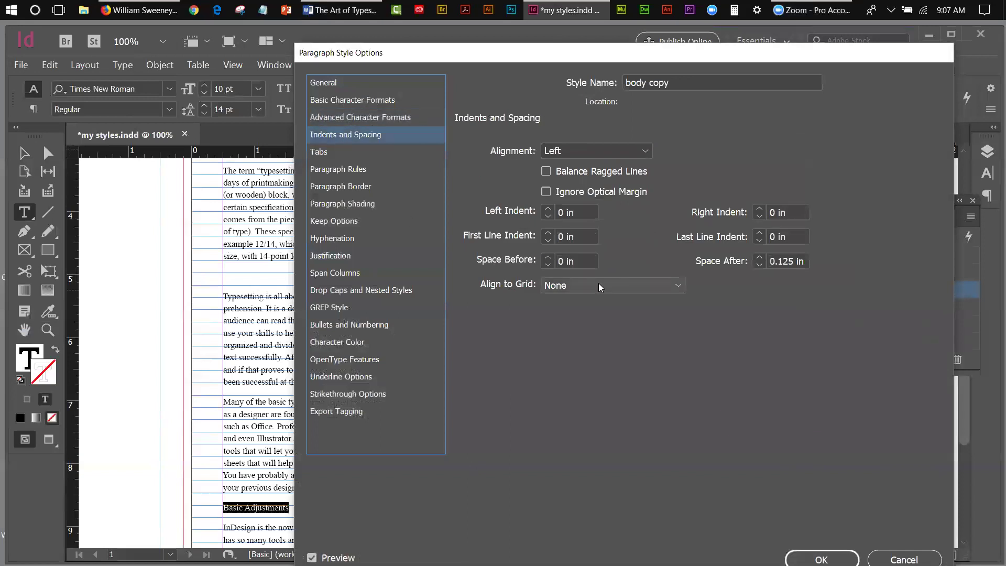
{"action": "left_click", "coordinate": [679, 286]}
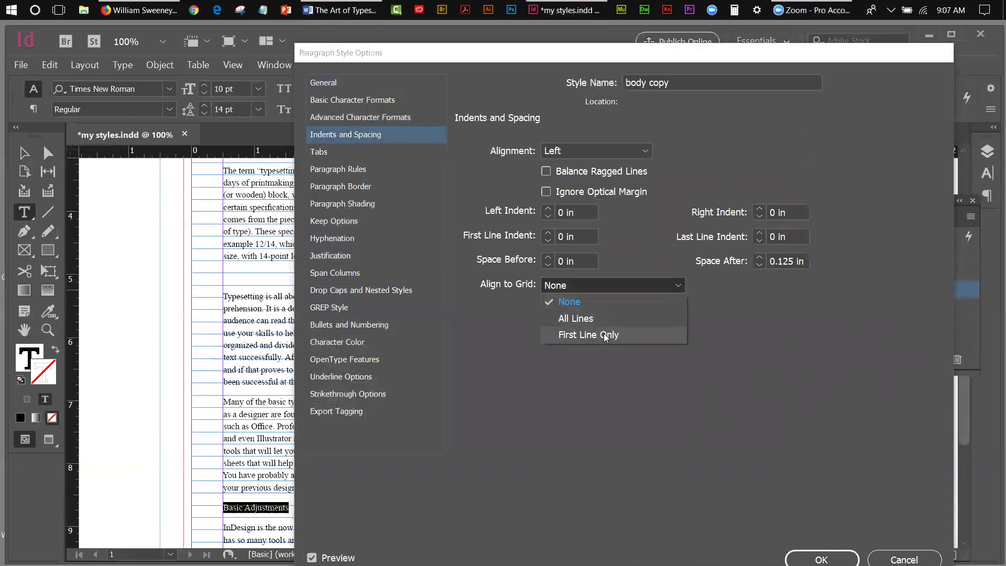
{"action": "left_click", "coordinate": [583, 320]}
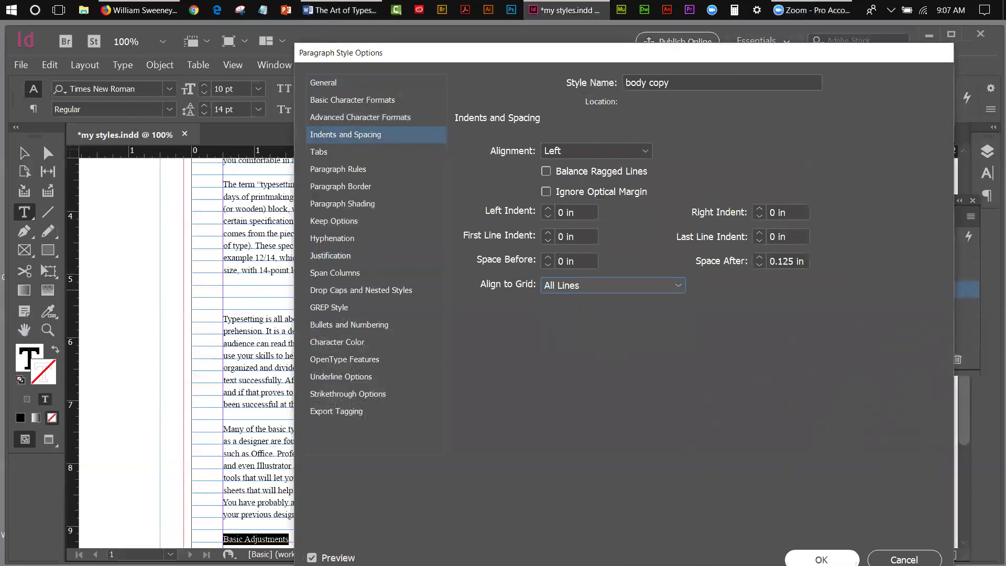
{"action": "left_click", "coordinate": [821, 559]}
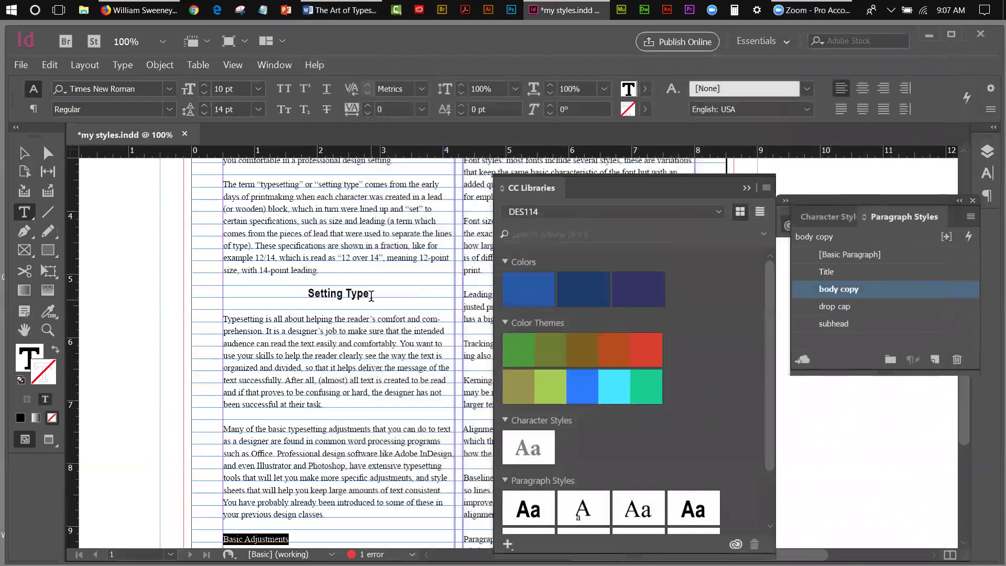
Step: Set the subhead paragraph style's grid alignment to None
{"action": "left_click_drag", "start_coordinate": [370, 295], "coordinate": [312, 287]}
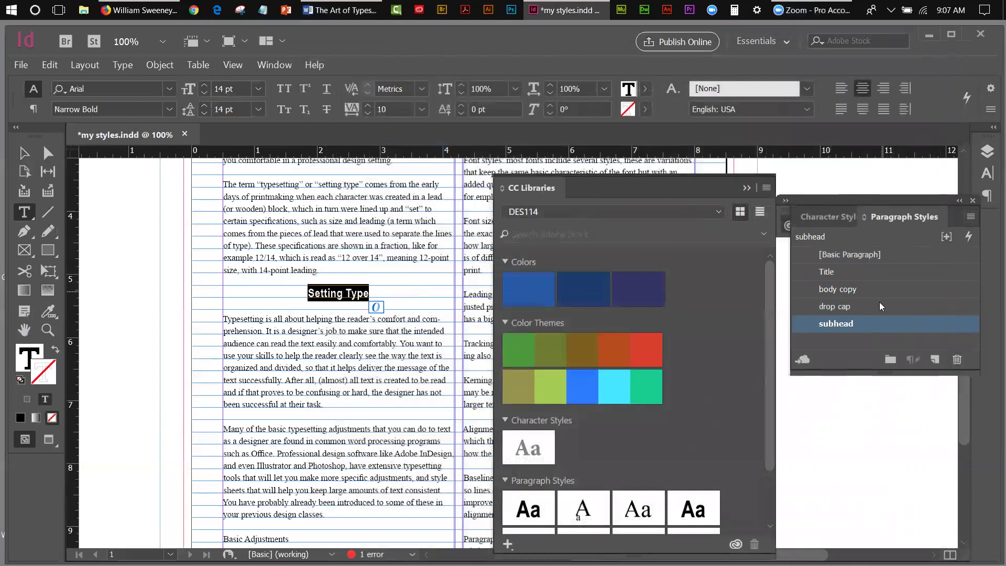
{"action": "double_click", "coordinate": [874, 323]}
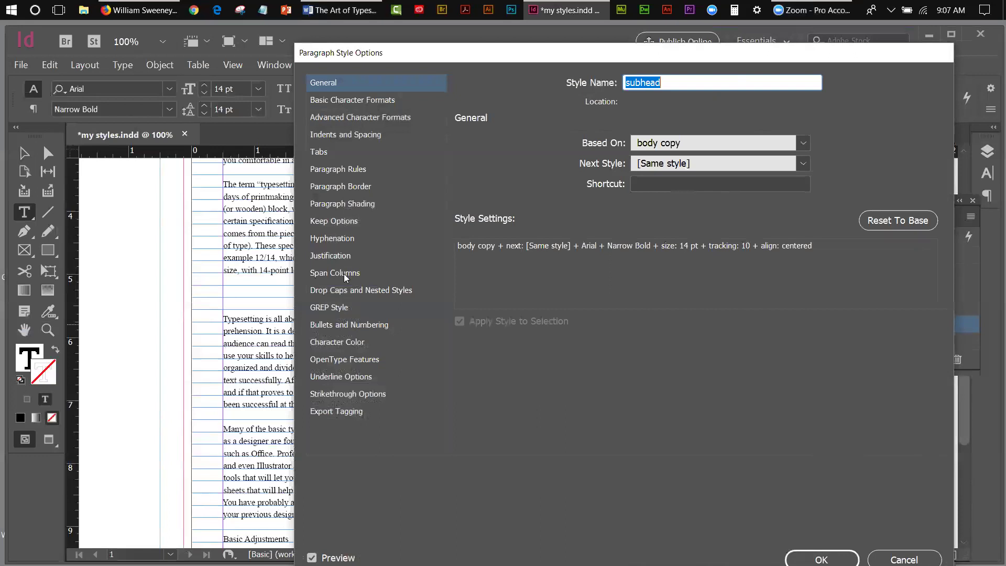
{"action": "left_click", "coordinate": [342, 254]}
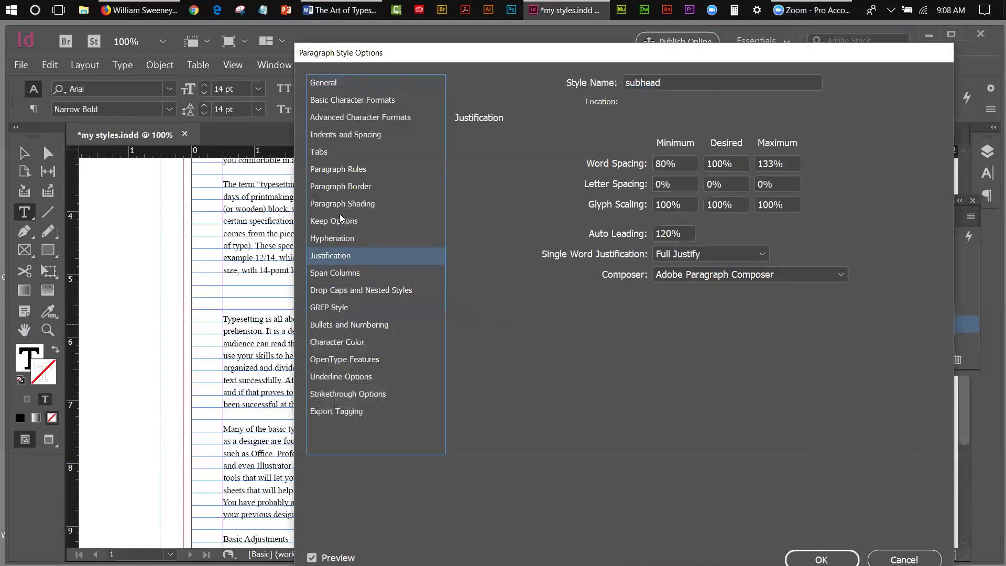
{"action": "left_click", "coordinate": [345, 134]}
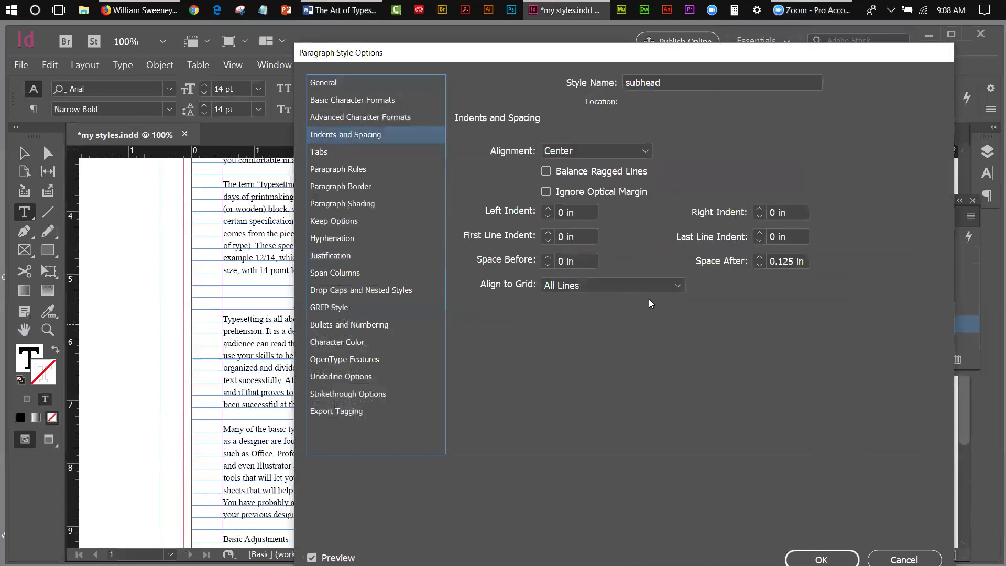
{"action": "left_click", "coordinate": [677, 289]}
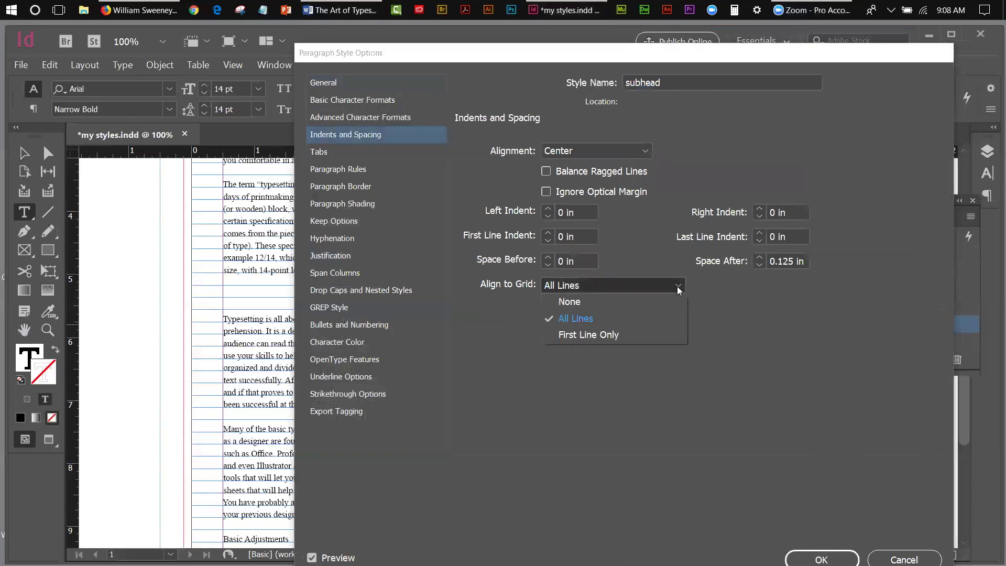
{"action": "left_click", "coordinate": [564, 302]}
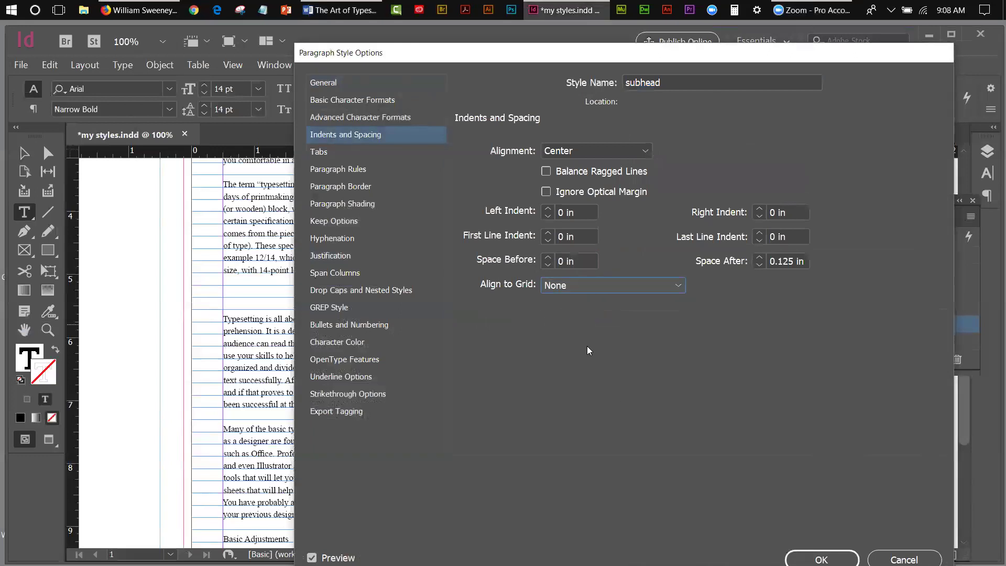
{"action": "key", "text": "Return"}
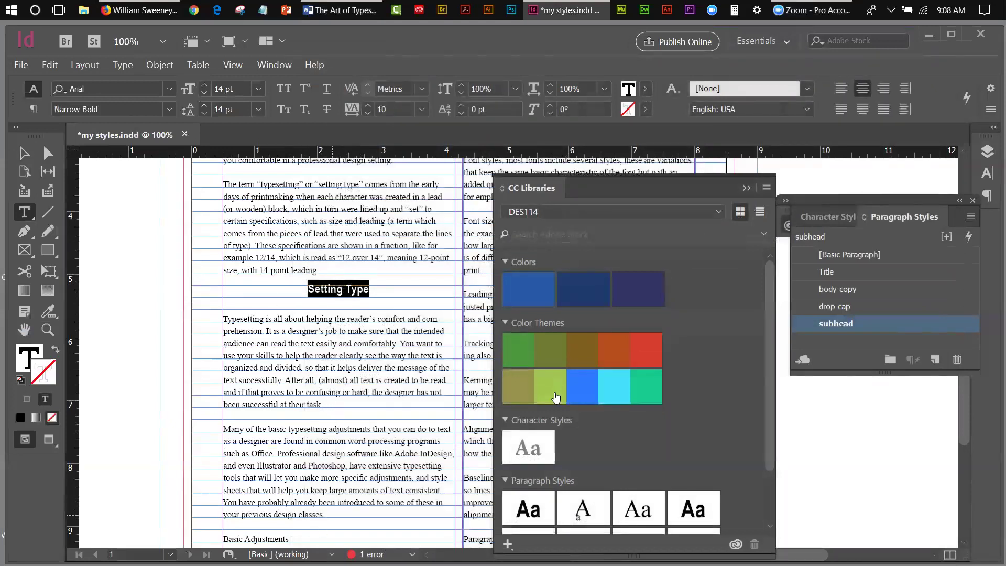
Step: Collapse the CC Libraries covering the article's second column and apply the subhead style to the "Basic Adjustments" heading
{"action": "left_click", "coordinate": [766, 188]}
{"action": "key", "text": "Escape"}
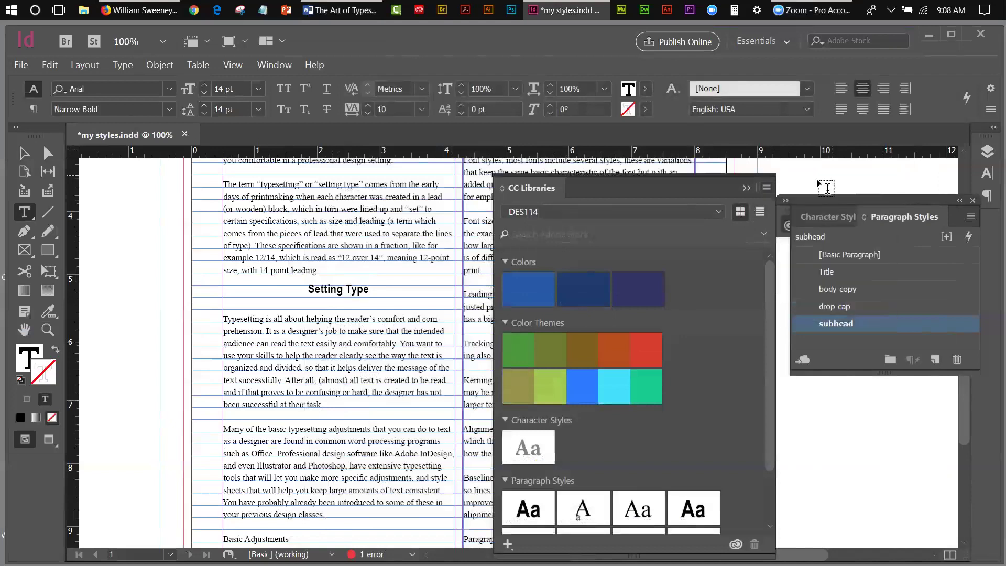
{"action": "left_click", "coordinate": [744, 188]}
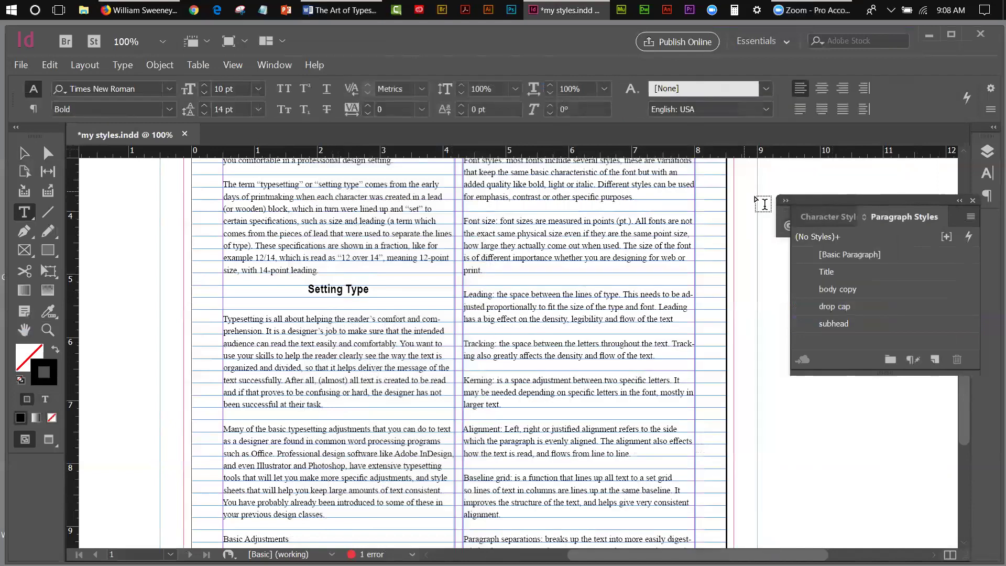
{"action": "left_click", "coordinate": [797, 200]}
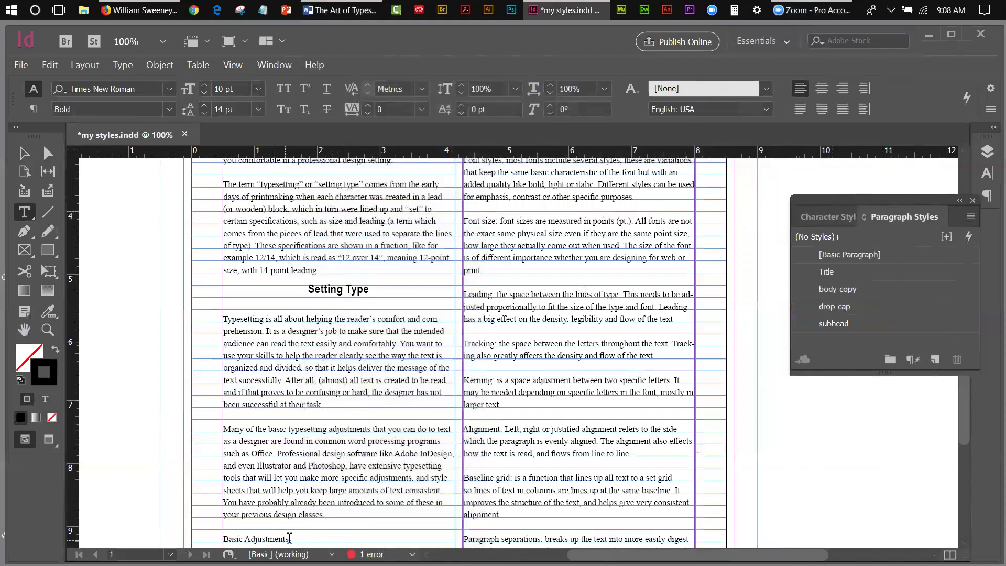
{"action": "left_click_drag", "start_coordinate": [293, 536], "coordinate": [223, 536]}
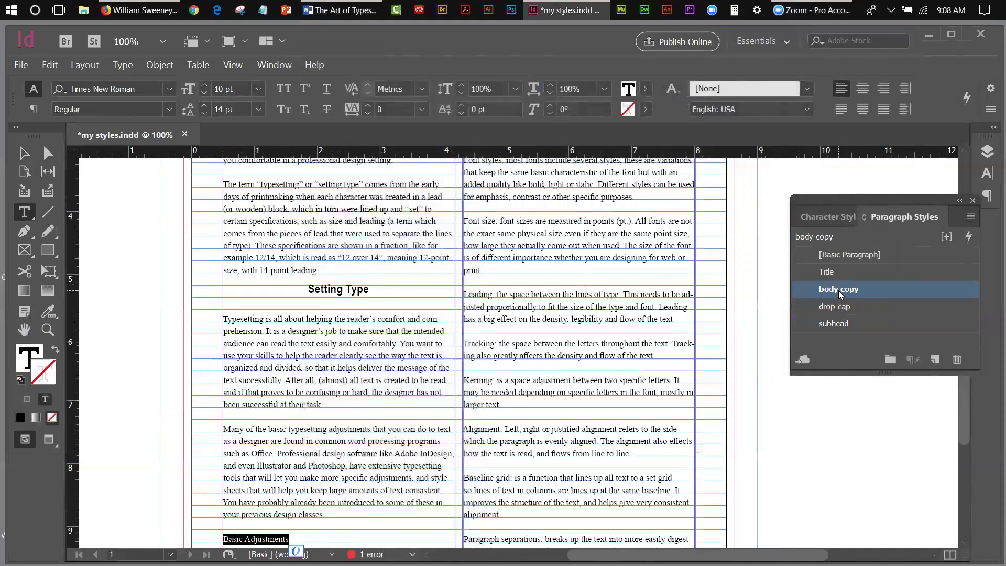
{"action": "left_click", "coordinate": [850, 323]}
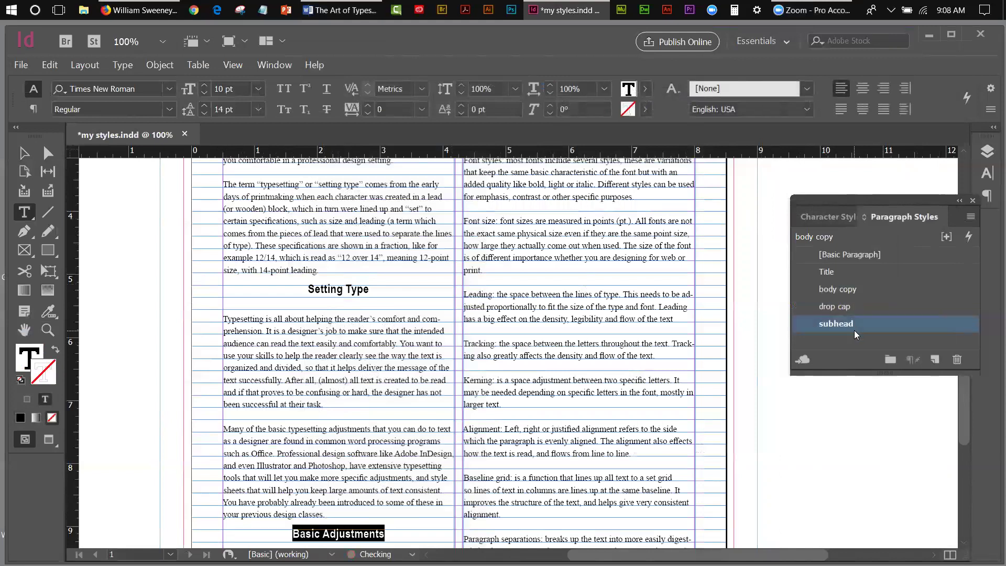
Step: Fit the whole page in the window and move the floating paragraph style list closer to the page
{"action": "left_click", "coordinate": [228, 65]}
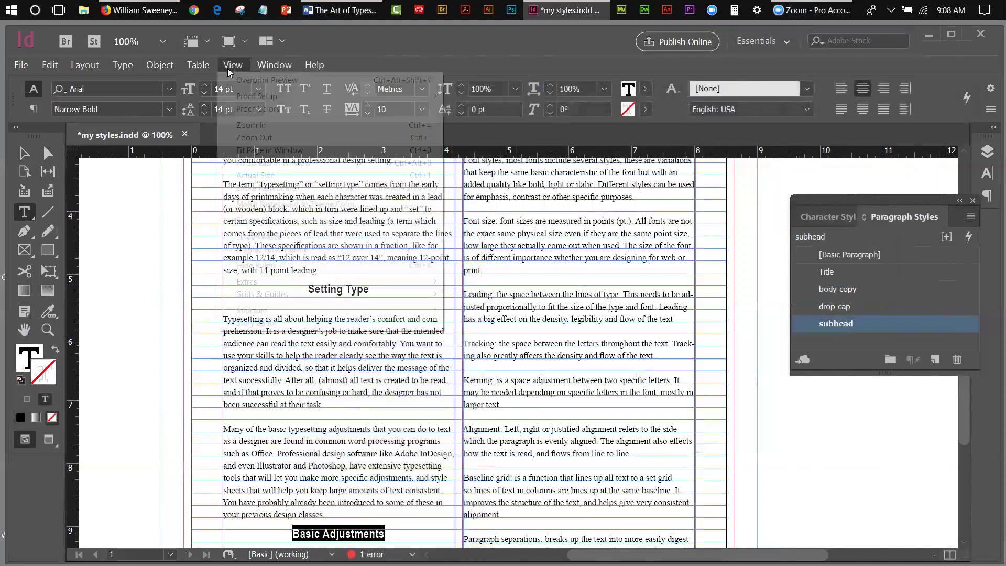
{"action": "left_click", "coordinate": [262, 150]}
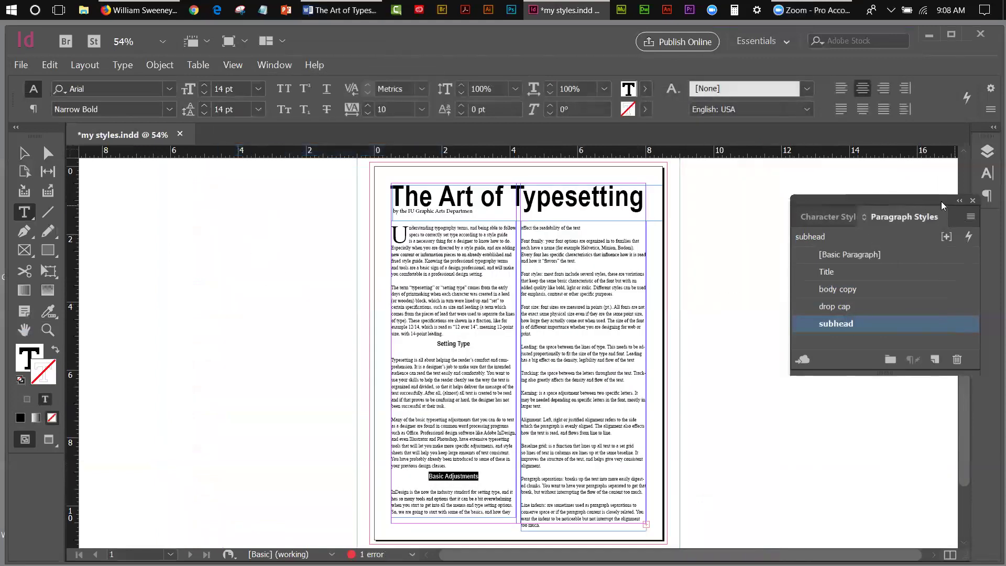
{"action": "left_click_drag", "start_coordinate": [941, 201], "coordinate": [905, 185]}
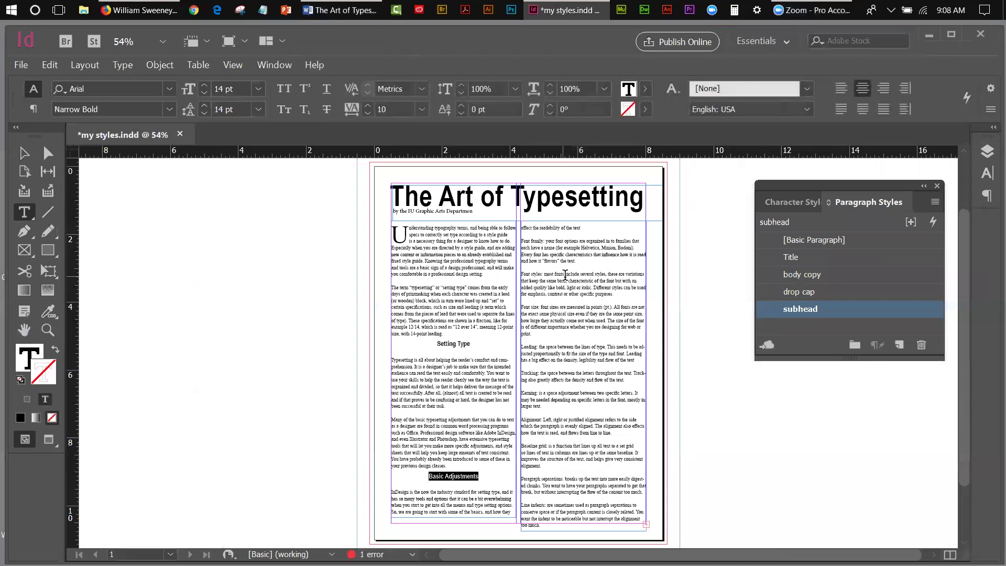
Step: Lengthen the first column's text frame downward to a height of 9 in
{"action": "left_click", "coordinate": [24, 155]}
{"action": "key", "text": "b"}
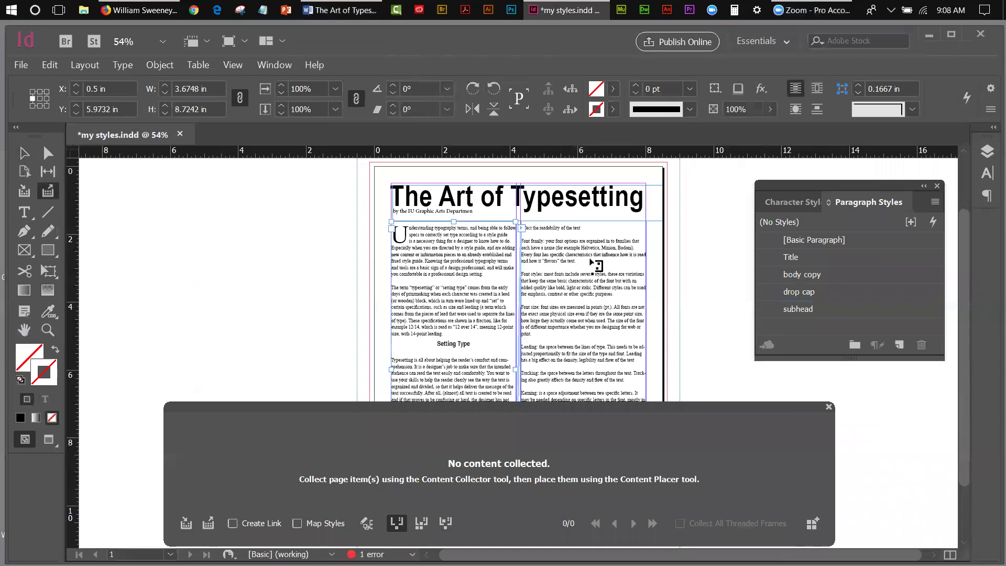
{"action": "left_click", "coordinate": [829, 407]}
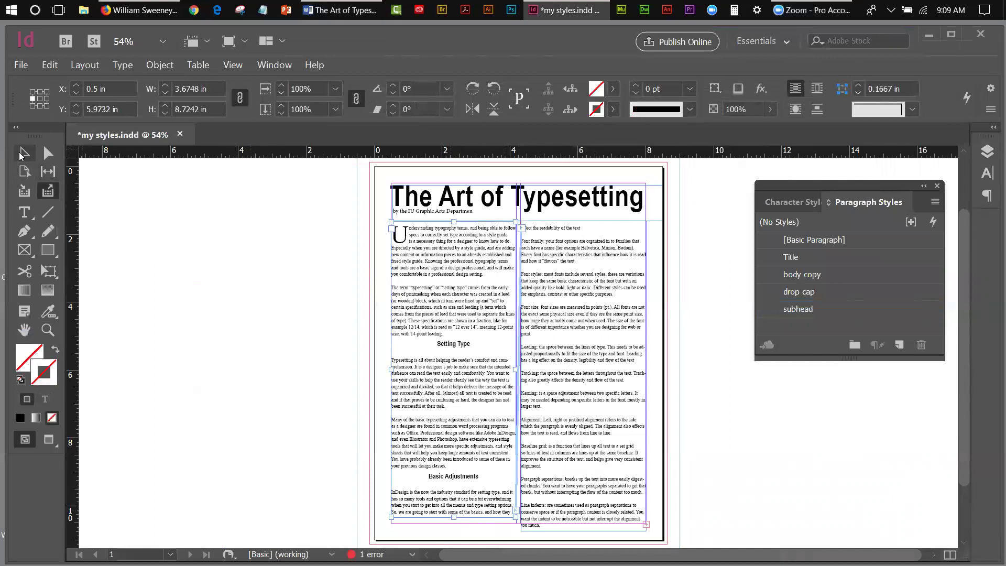
{"action": "key", "text": "v"}
{"action": "left_click_drag", "start_coordinate": [454, 518], "coordinate": [464, 535]}
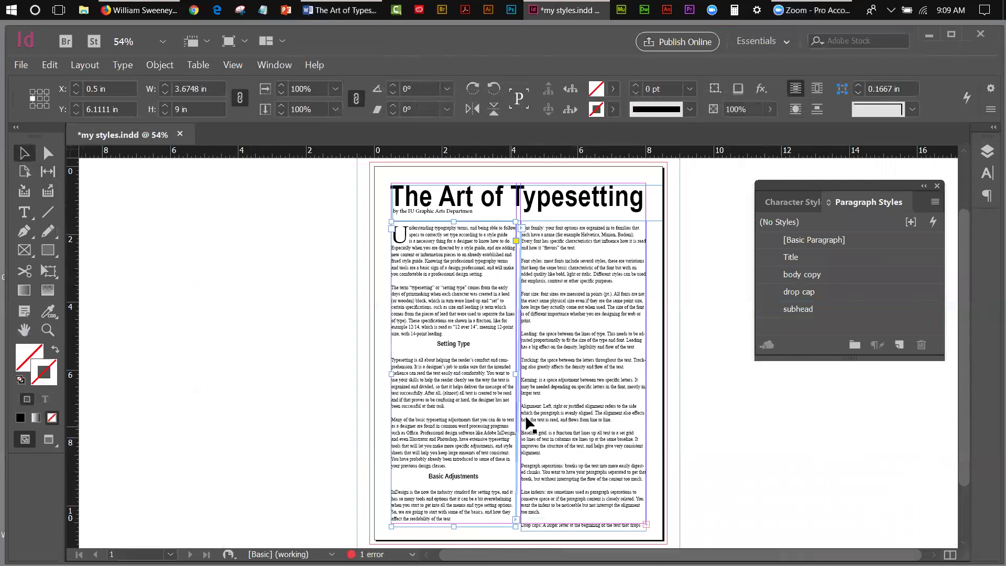
{"action": "double_click", "coordinate": [555, 275]}
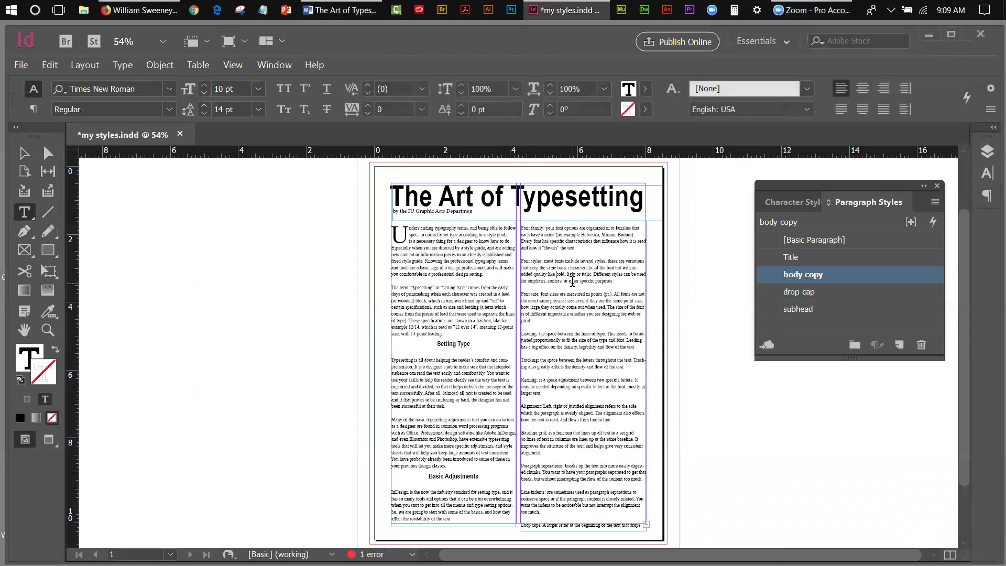
{"action": "key", "text": "Escape"}
{"action": "double_click", "coordinate": [576, 294]}
{"action": "key", "text": "ctrl+a"}
{"action": "left_click", "coordinate": [576, 294]}
{"action": "left_click_drag", "start_coordinate": [523, 227], "coordinate": [670, 490]}
Step: Extend the second column's text frame below the page edge to a height of about 10.68 in
{"action": "left_click", "coordinate": [23, 153]}
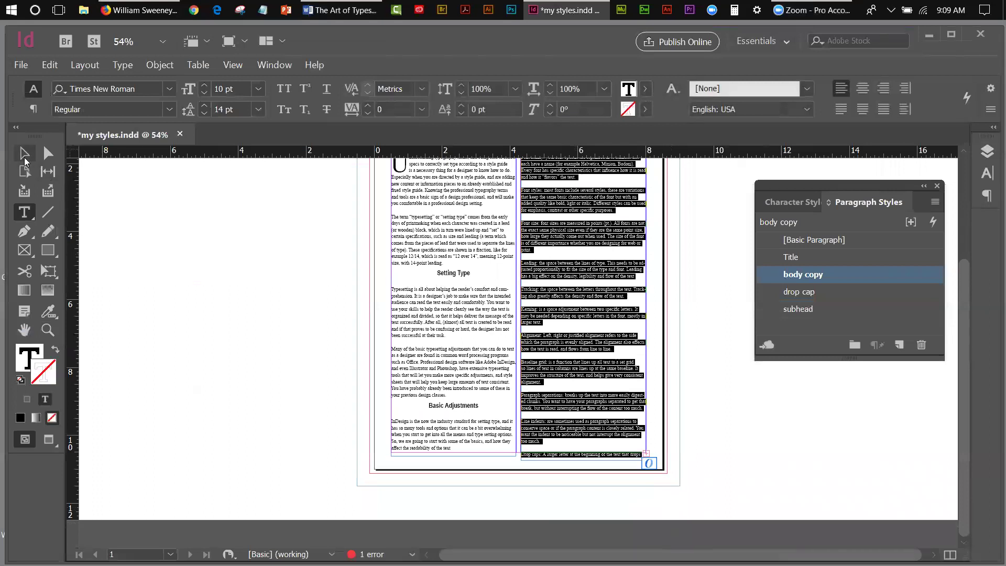
{"action": "left_click", "coordinate": [583, 461]}
{"action": "left_click_drag", "start_coordinate": [583, 460], "coordinate": [595, 512]}
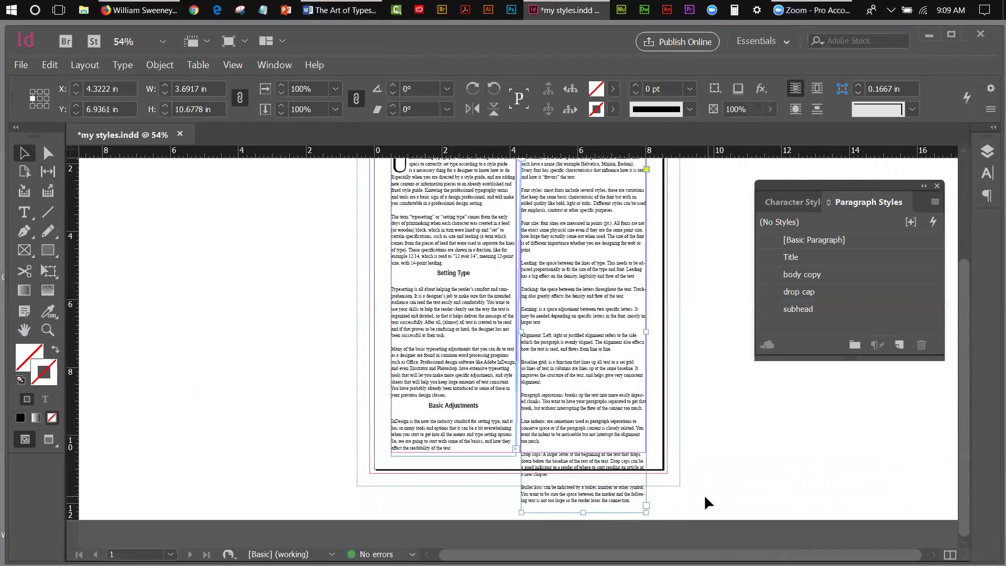
Step: Select all the text in the second column and turn its paragraphs into a bulleted list
{"action": "double_click", "coordinate": [631, 498]}
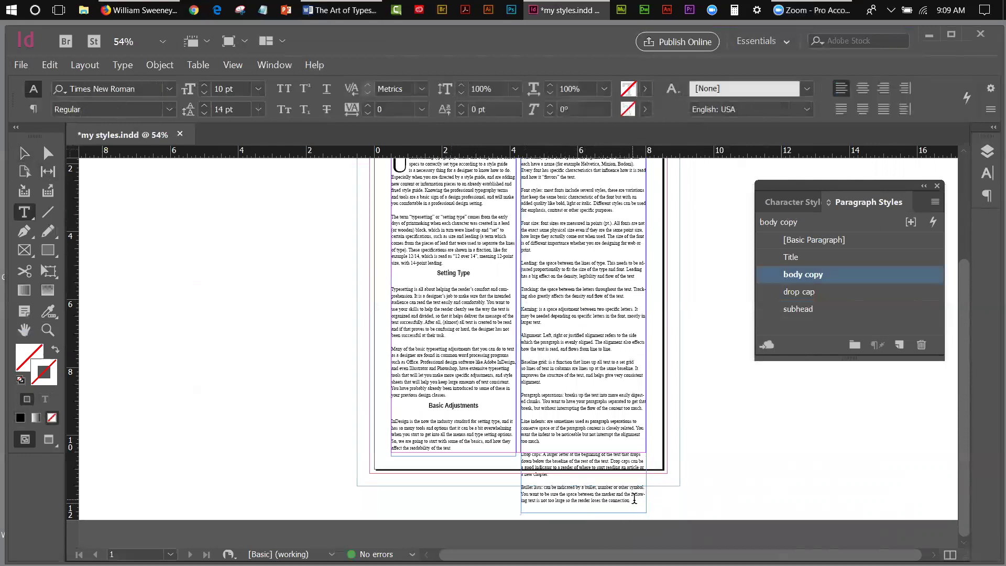
{"action": "left_click_drag", "start_coordinate": [631, 501], "coordinate": [520, 296]}
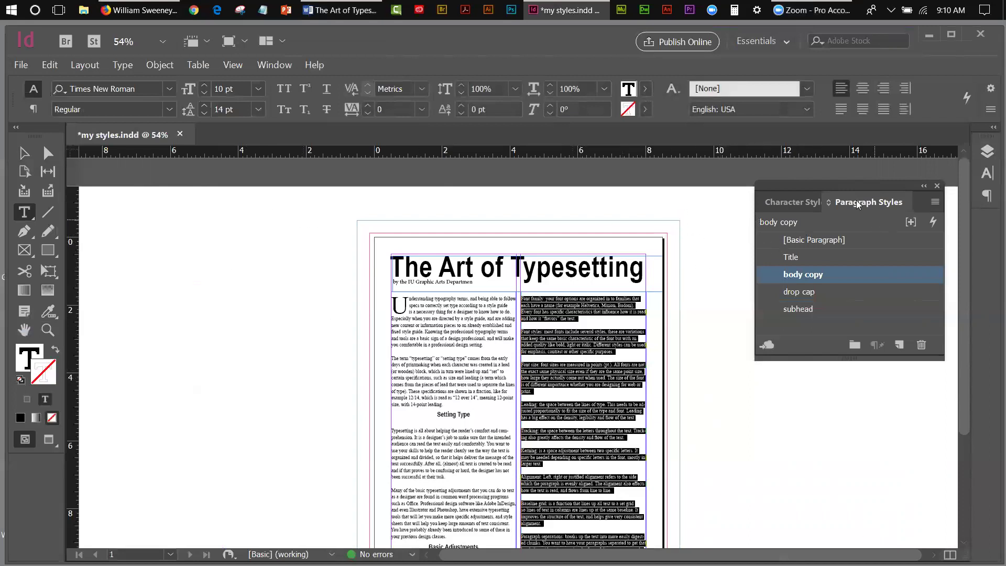
{"action": "left_click_drag", "start_coordinate": [839, 187], "coordinate": [837, 276]}
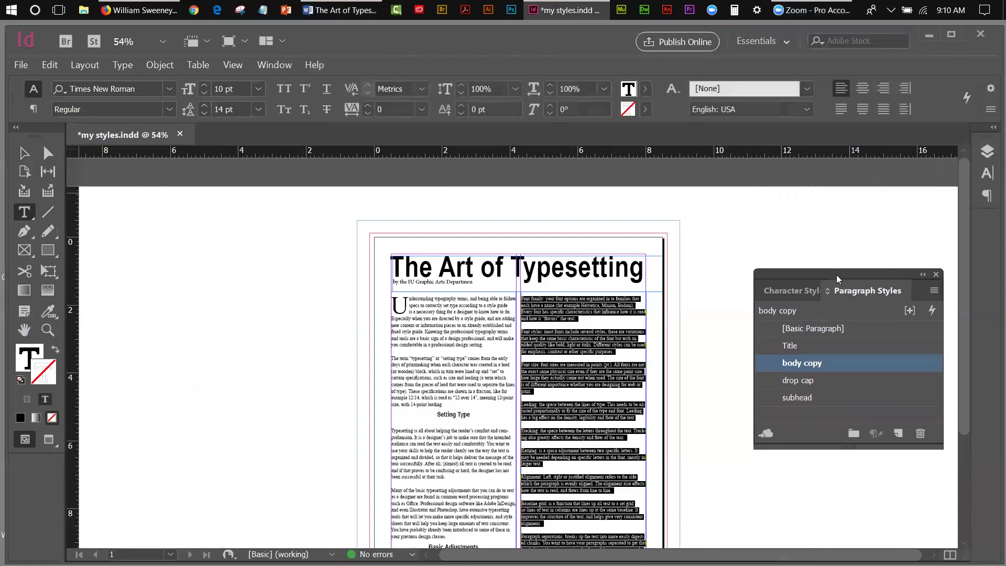
{"action": "left_click", "coordinate": [123, 65]}
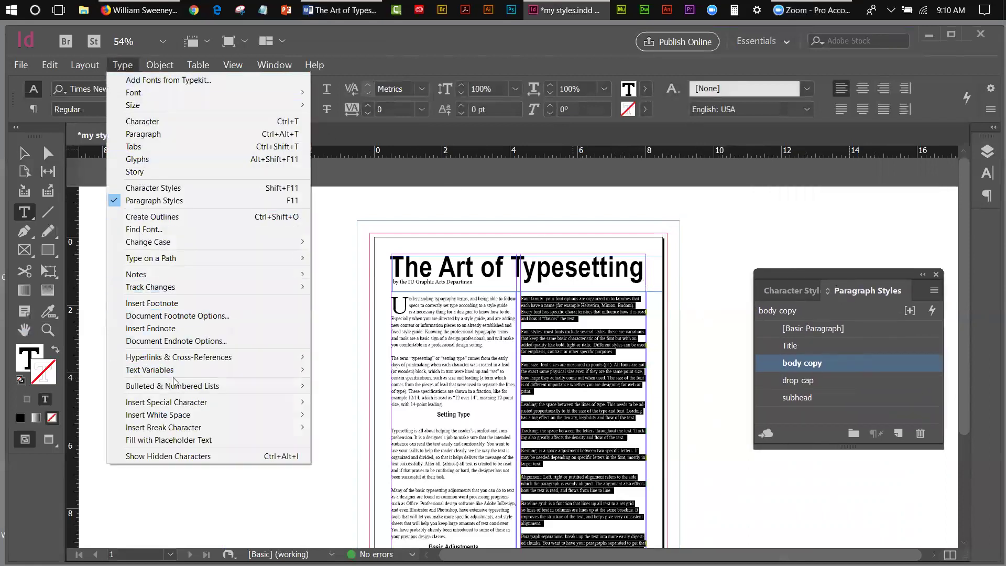
{"action": "mouse_move", "coordinate": [295, 387]}
{"action": "left_click", "coordinate": [338, 387]}
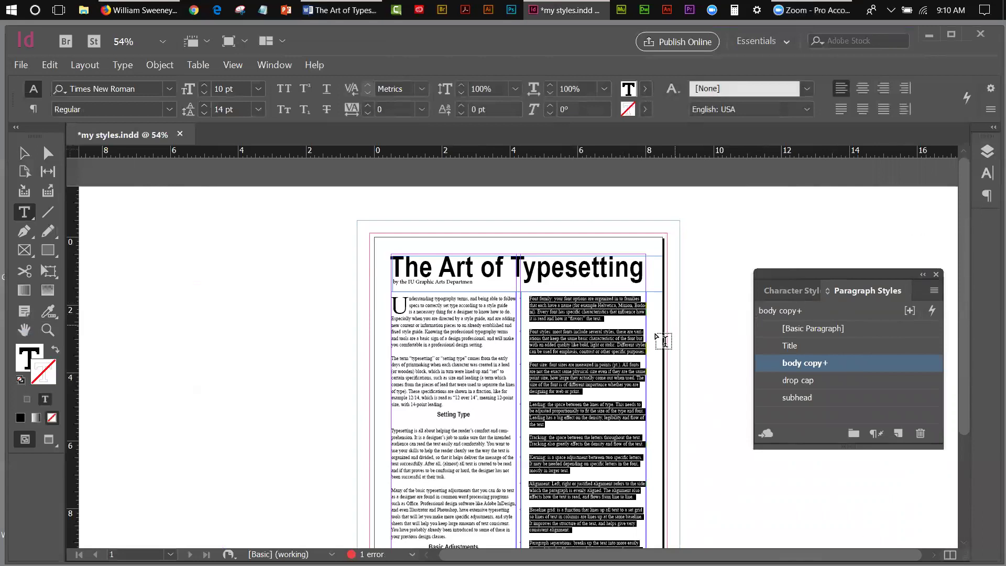
Step: Set the space after the bulleted paragraphs to 0 in and put the paragraph settings away
{"action": "left_click", "coordinate": [987, 195]}
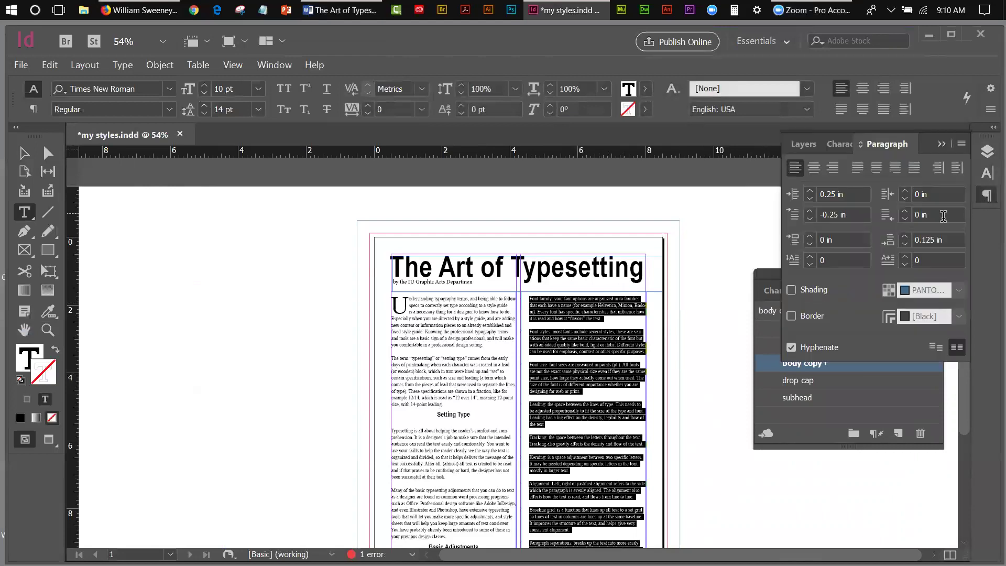
{"action": "left_click", "coordinate": [902, 244]}
{"action": "left_click", "coordinate": [903, 245]}
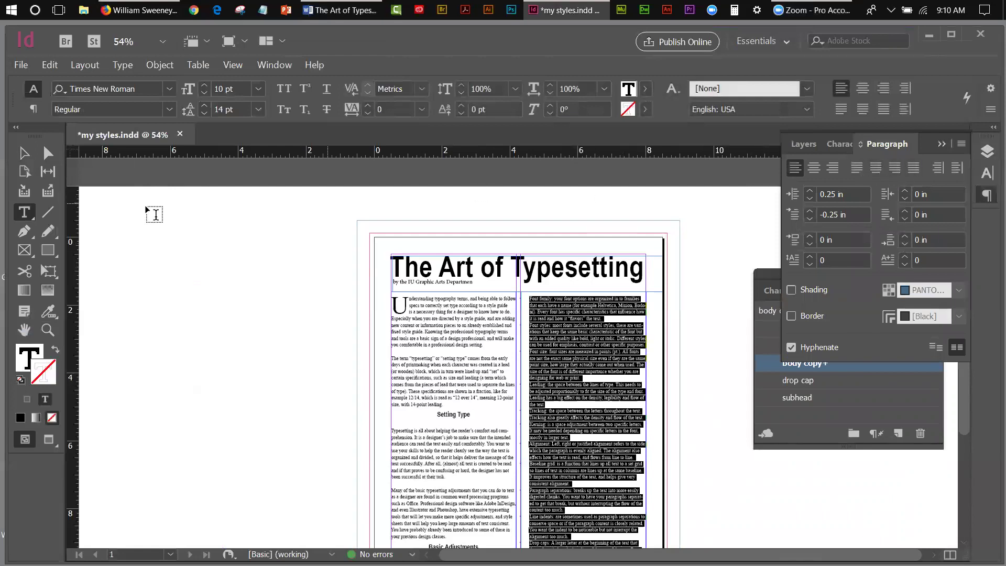
{"action": "key", "text": "Escape"}
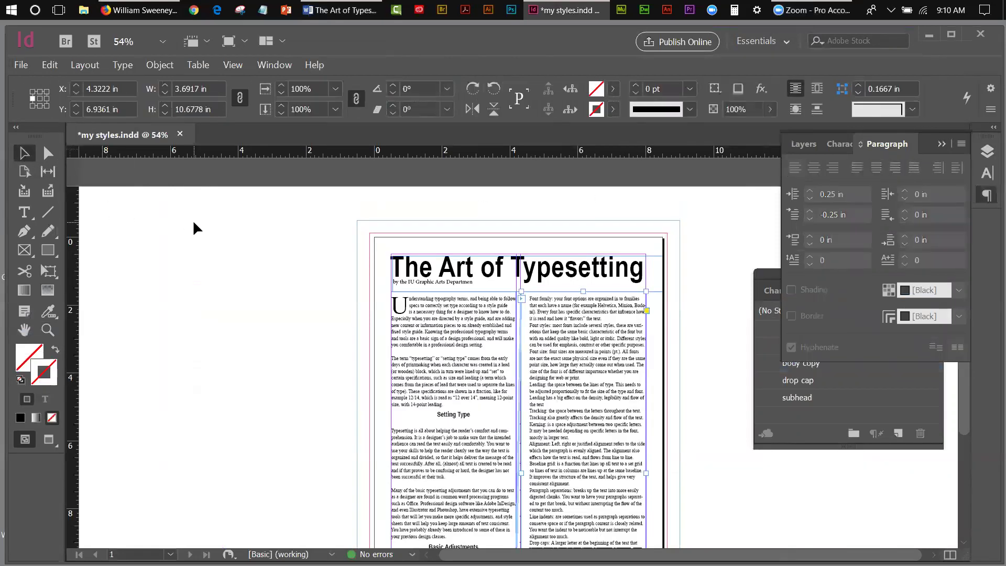
{"action": "left_click", "coordinate": [942, 143]}
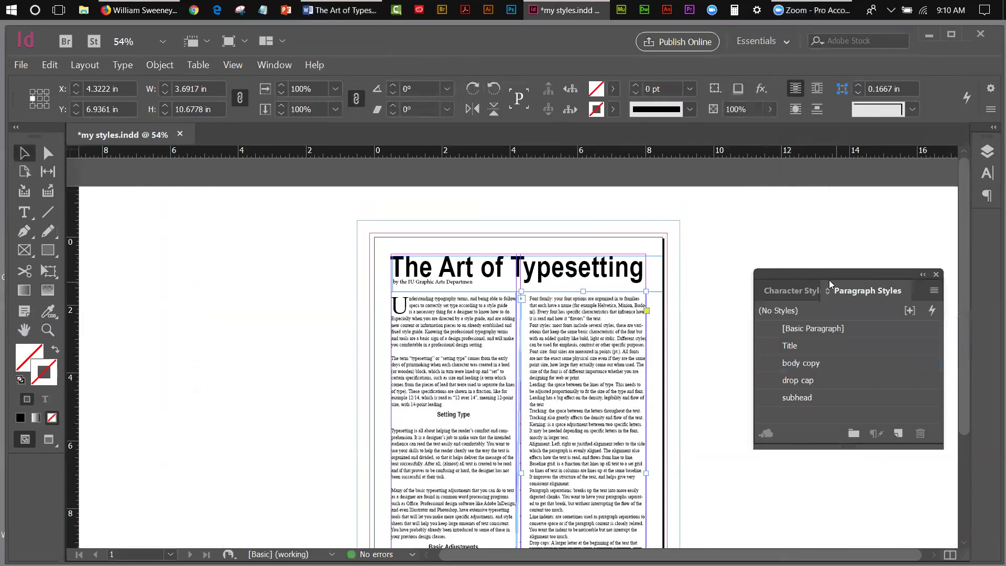
Step: Create a paragraph style named bull-list from a bulleted paragraph, based on body copy, and close the CC Libraries
{"action": "left_click_drag", "start_coordinate": [817, 276], "coordinate": [807, 243]}
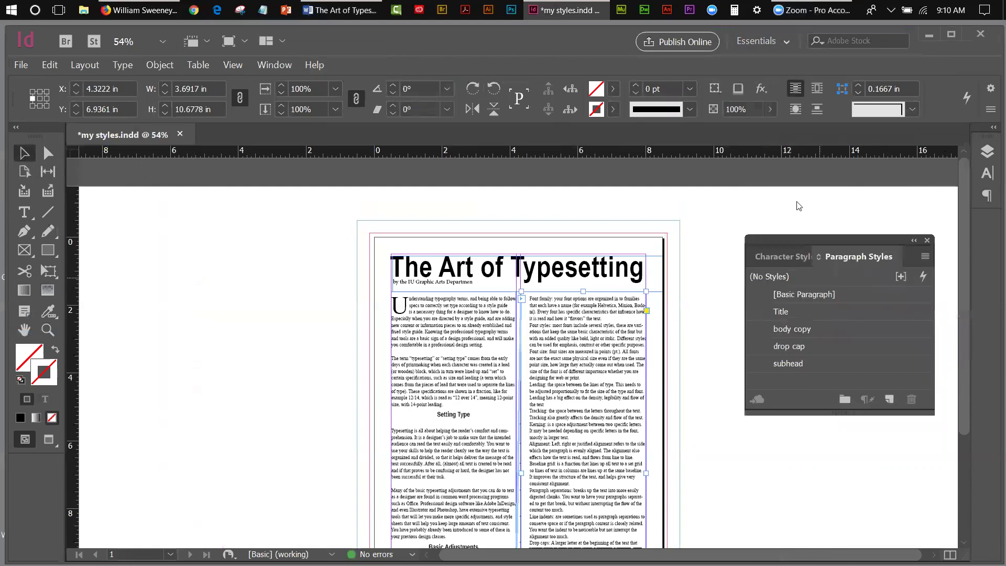
{"action": "left_click_drag", "start_coordinate": [799, 206], "coordinate": [796, 165]}
{"action": "double_click", "coordinate": [567, 364]}
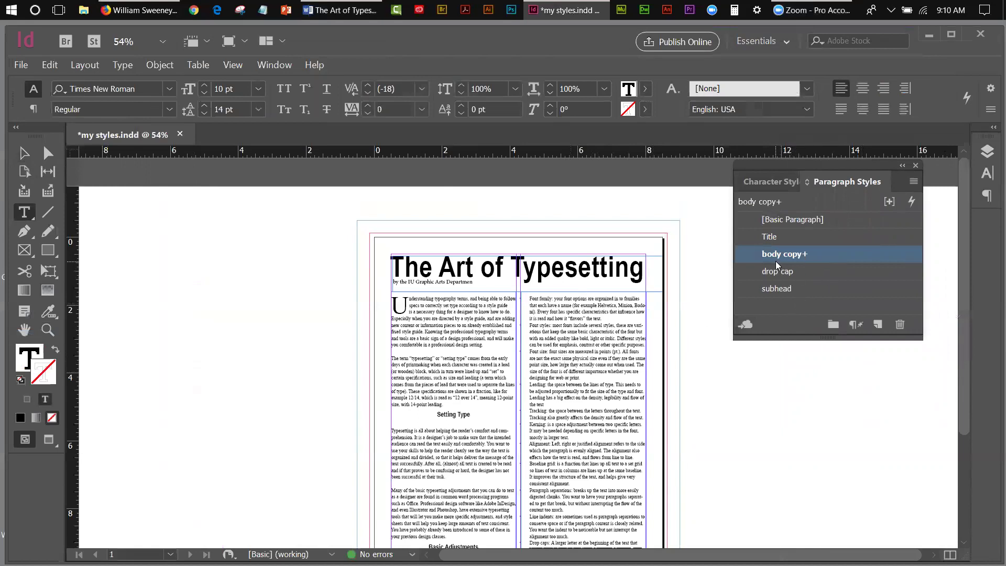
{"action": "mouse_move", "coordinate": [776, 261]}
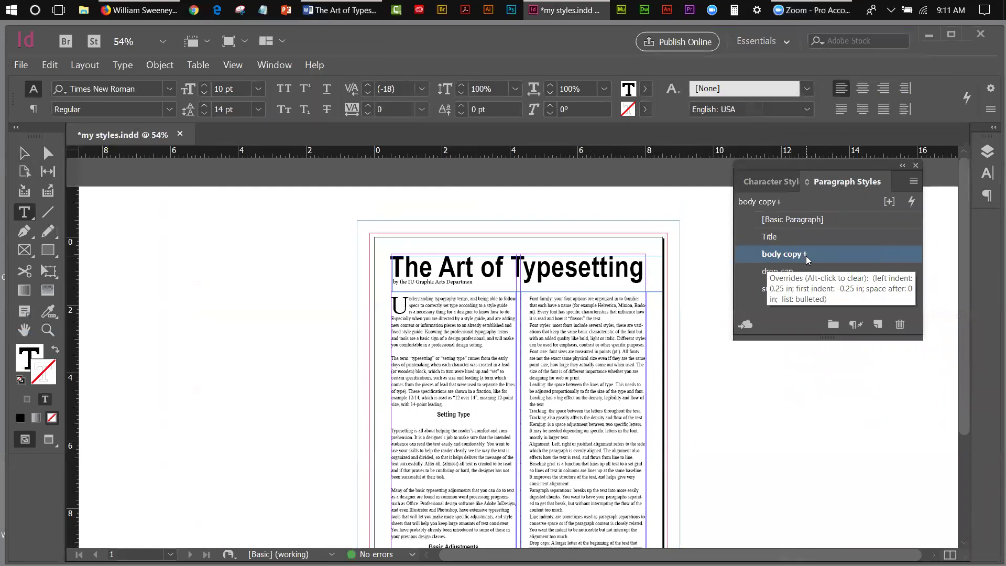
{"action": "left_click", "coordinate": [913, 182]}
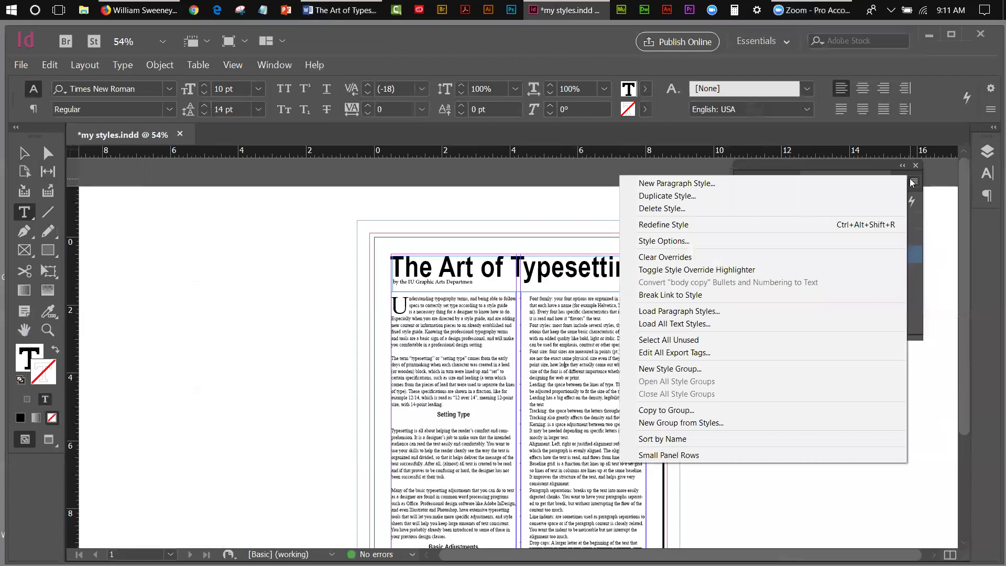
{"action": "left_click", "coordinate": [708, 184]}
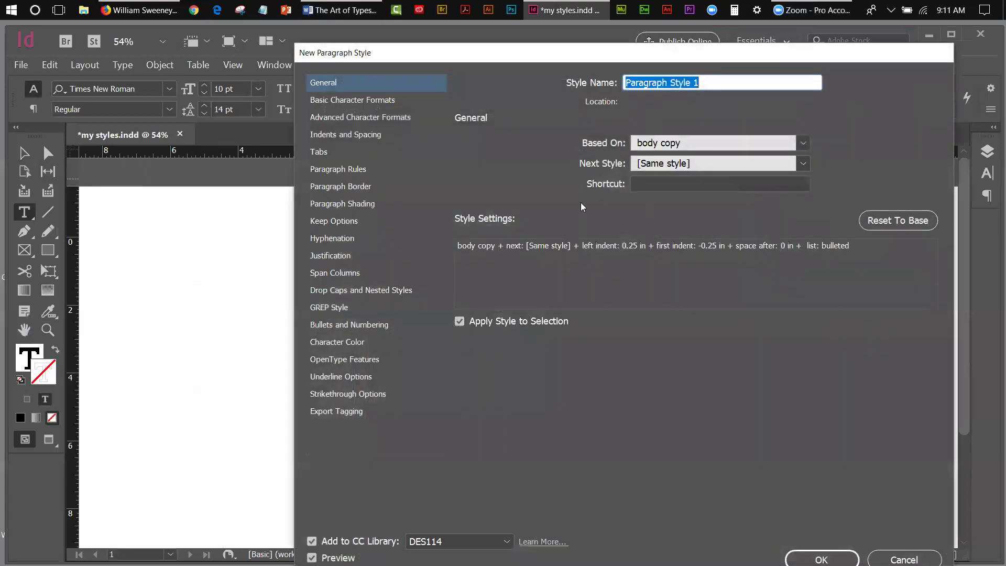
{"action": "type", "text": "bull-list"}
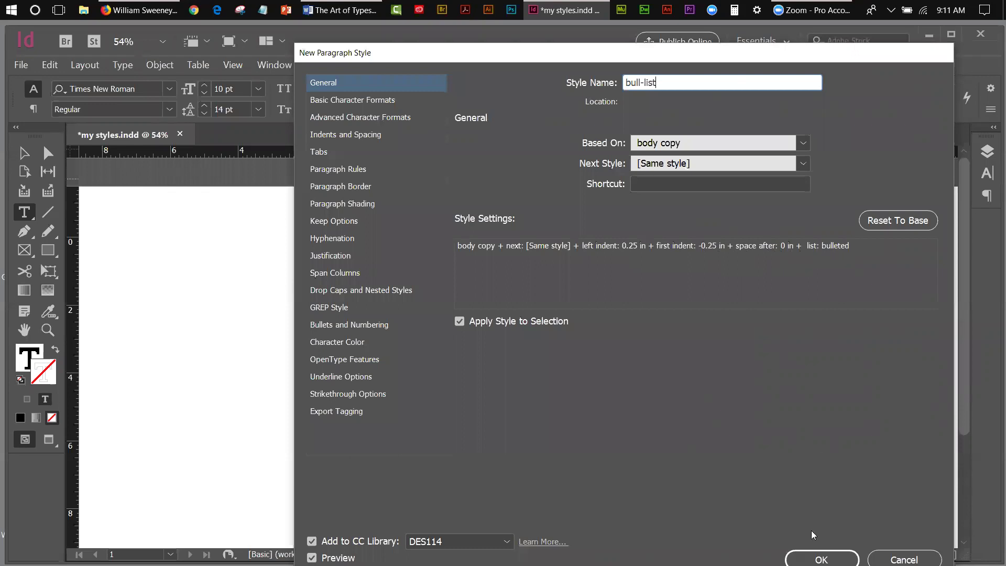
{"action": "left_click", "coordinate": [821, 559]}
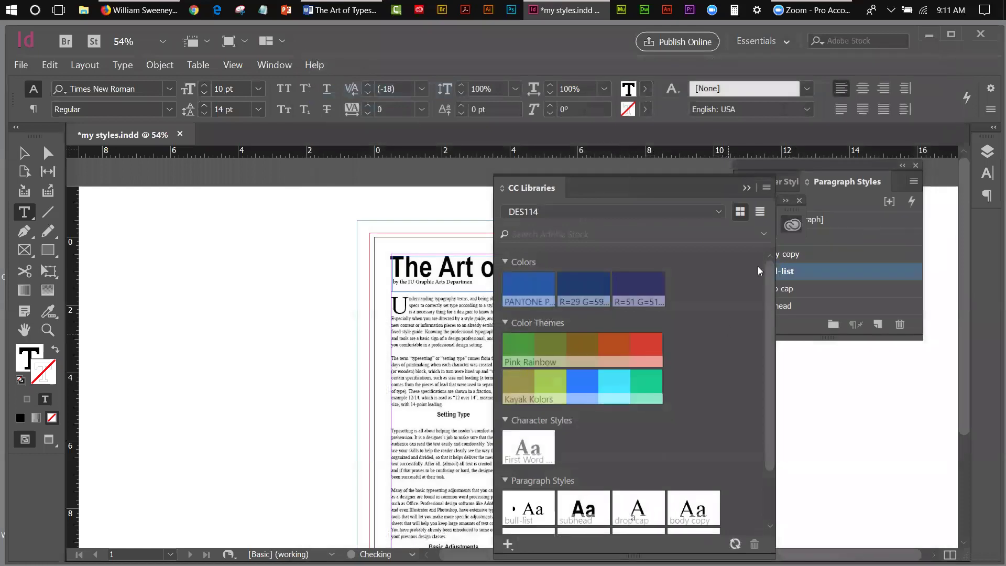
{"action": "left_click_drag", "start_coordinate": [545, 188], "coordinate": [200, 212]}
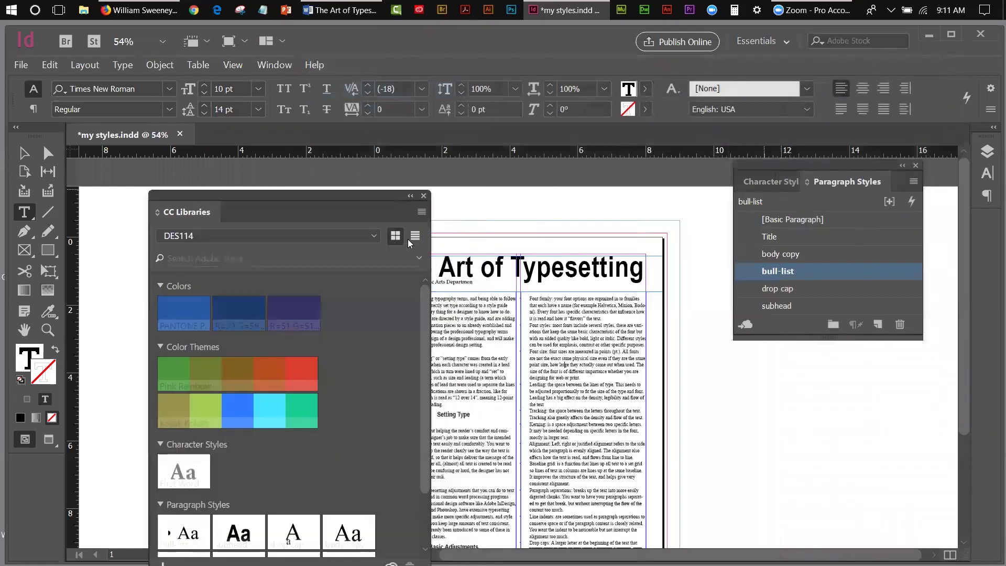
{"action": "left_click", "coordinate": [424, 195]}
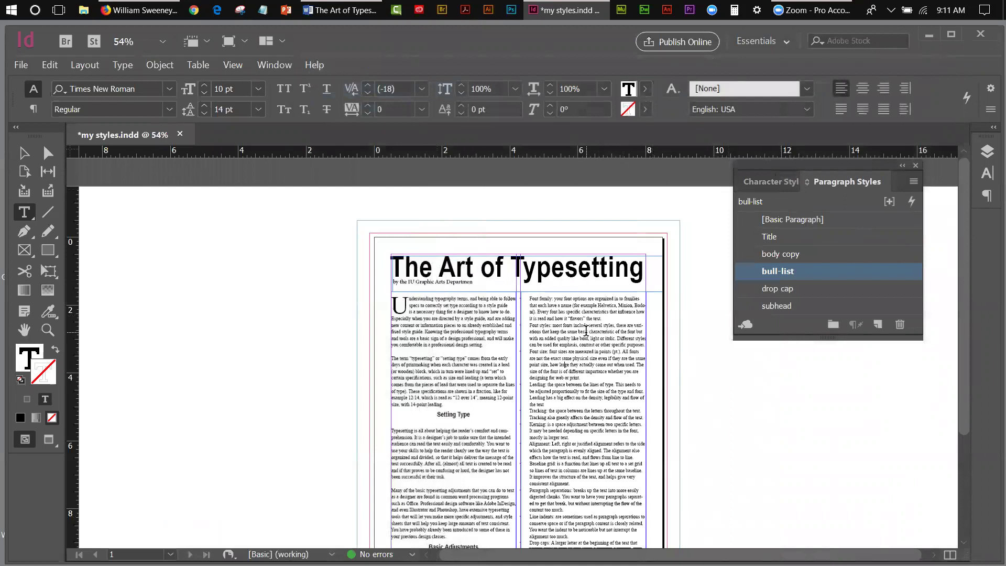
Step: Clear the body copy overrides on the "Font family" paragraph and apply the bull-list style to it
{"action": "left_click", "coordinate": [48, 330]}
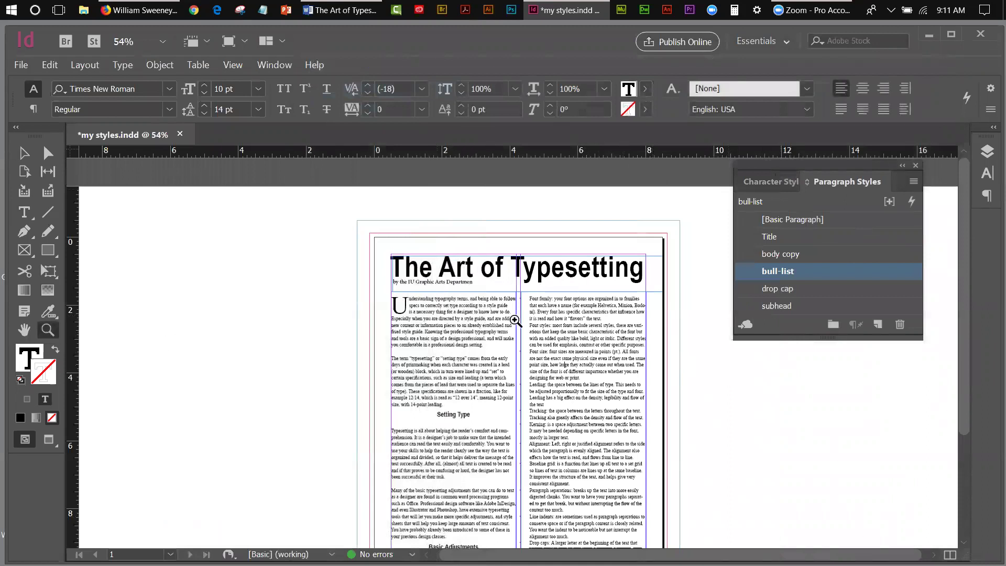
{"action": "left_click", "coordinate": [590, 331]}
{"action": "left_click", "coordinate": [526, 341]}
{"action": "left_click", "coordinate": [537, 344]}
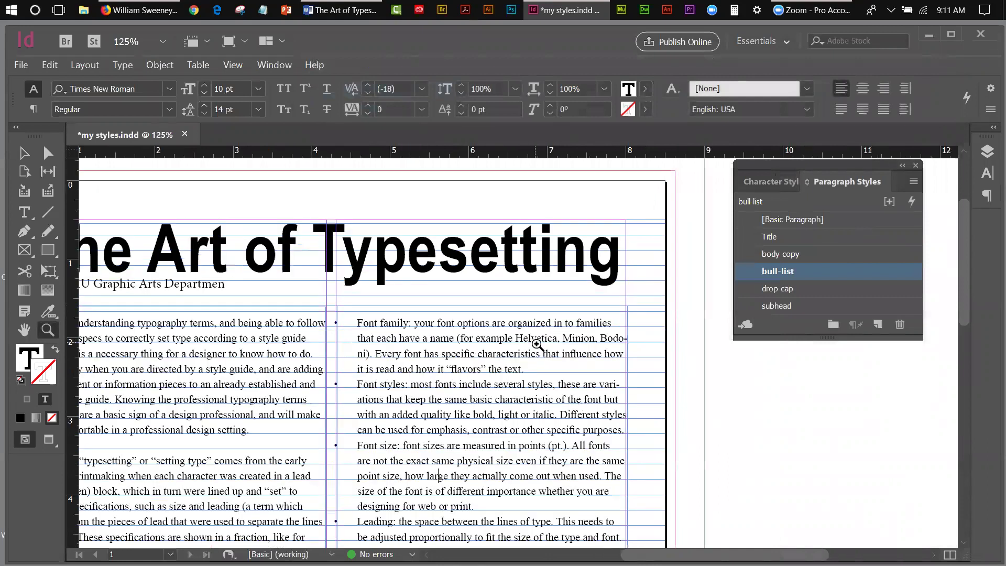
{"action": "left_click", "coordinate": [24, 152]}
{"action": "left_click", "coordinate": [473, 381]}
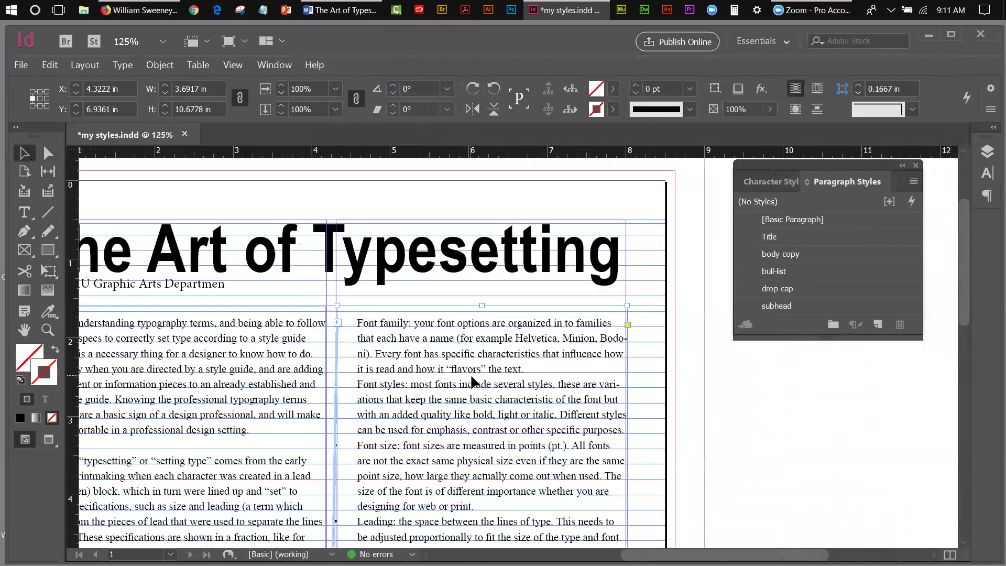
{"action": "double_click", "coordinate": [503, 369]}
{"action": "left_click_drag", "start_coordinate": [528, 368], "coordinate": [359, 319]}
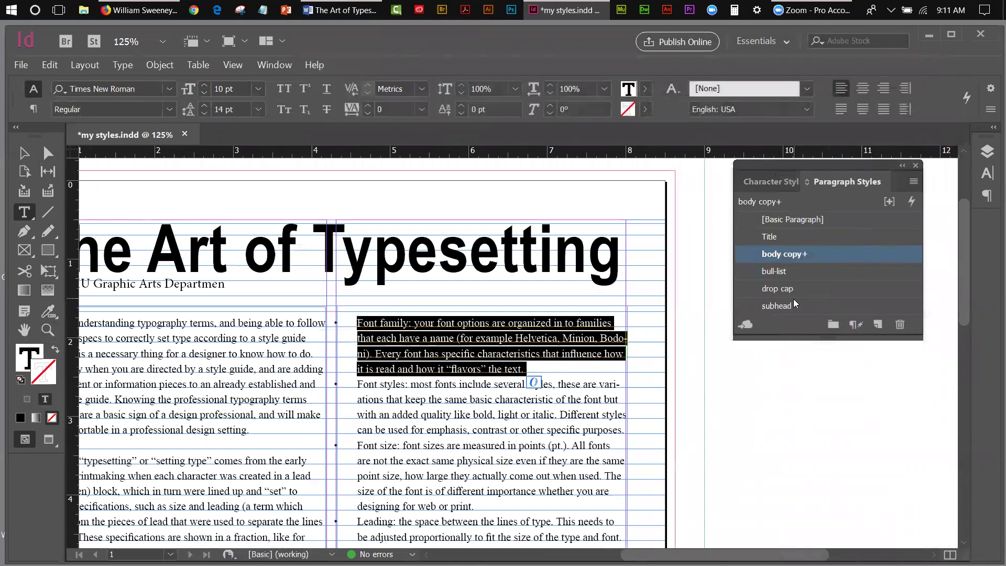
{"action": "left_click", "coordinate": [778, 255], "text": "alt"}
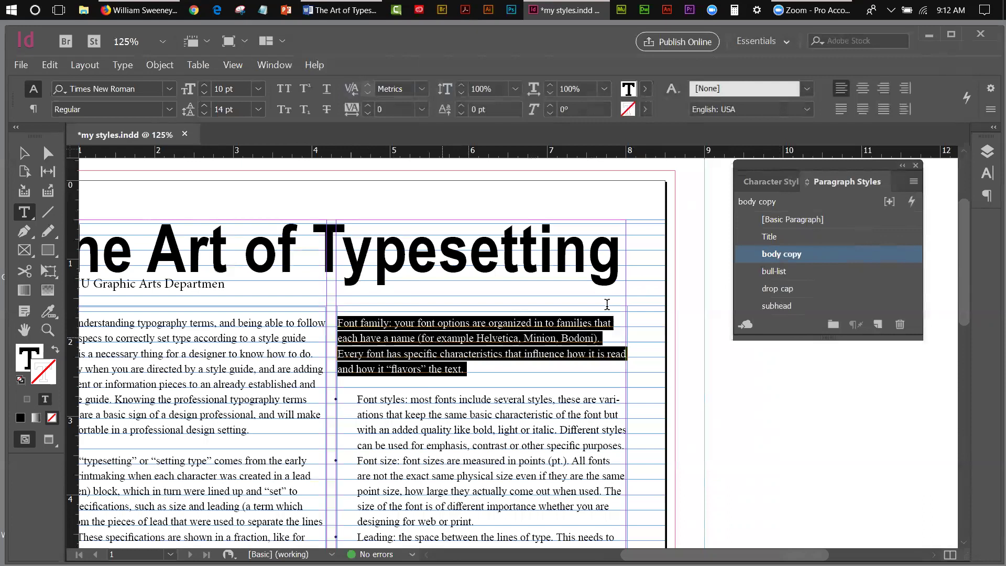
{"action": "left_click", "coordinate": [778, 272]}
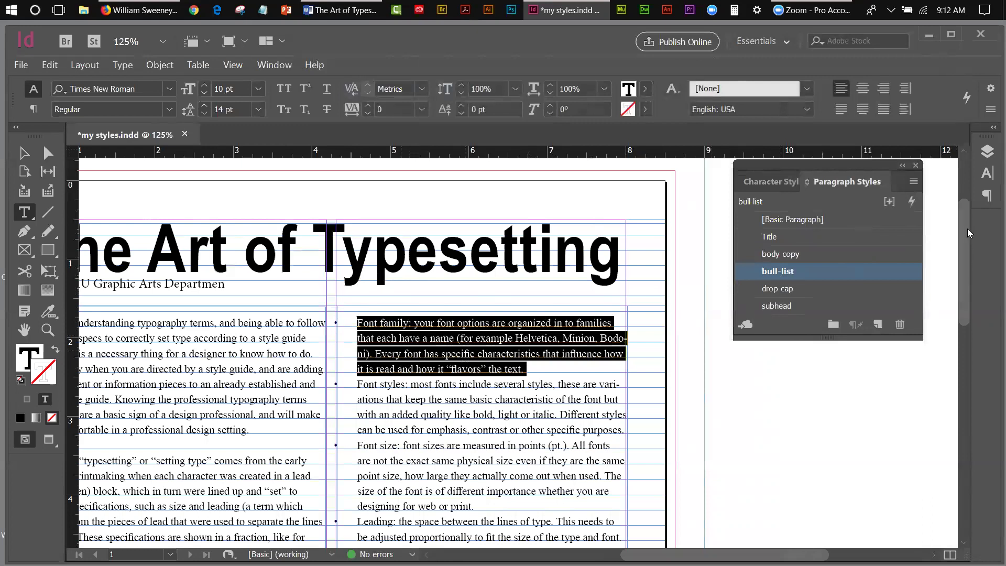
Step: Set the first-line indent of all the bulleted paragraphs in the second column to -0.125 in with the Tabs ruler
{"action": "left_click", "coordinate": [227, 70]}
{"action": "left_click", "coordinate": [252, 150]}
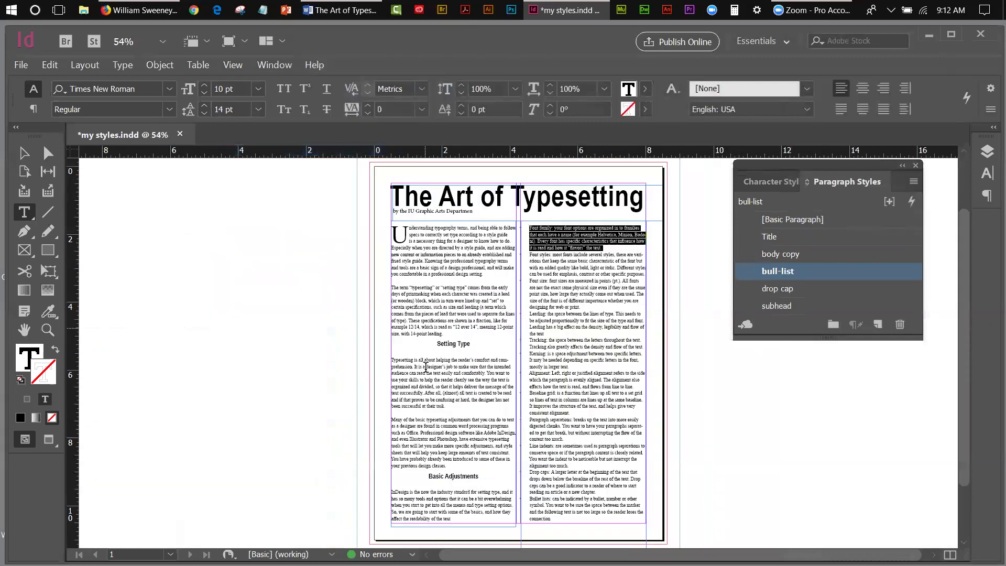
{"action": "left_click", "coordinate": [565, 518]}
{"action": "left_click_drag", "start_coordinate": [564, 518], "coordinate": [521, 225]}
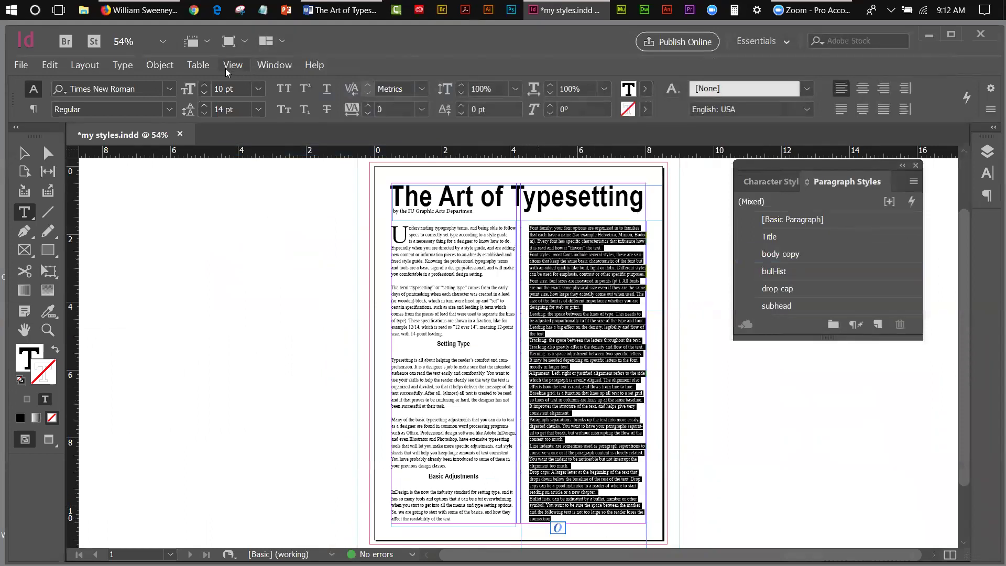
{"action": "left_click", "coordinate": [115, 67]}
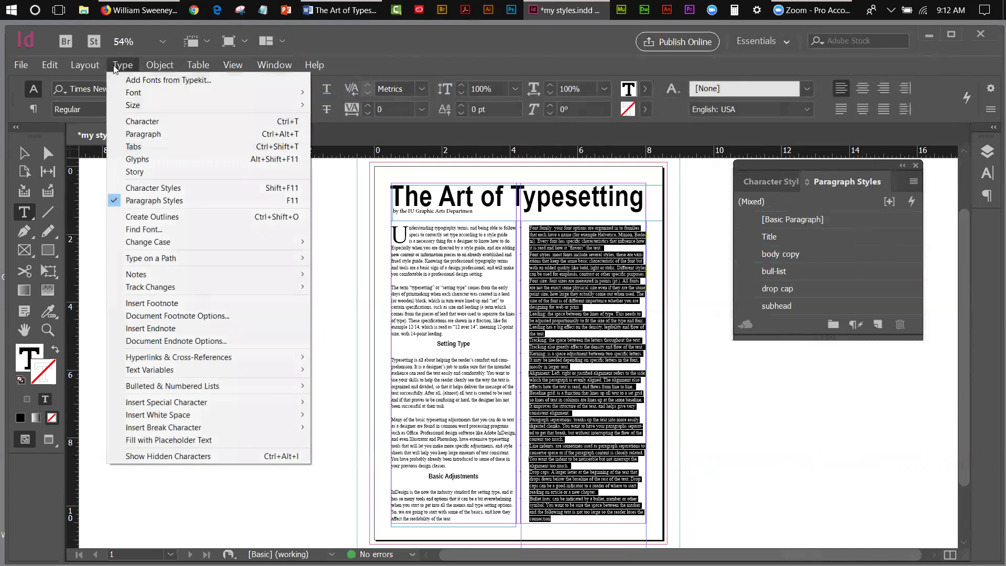
{"action": "left_click", "coordinate": [140, 147]}
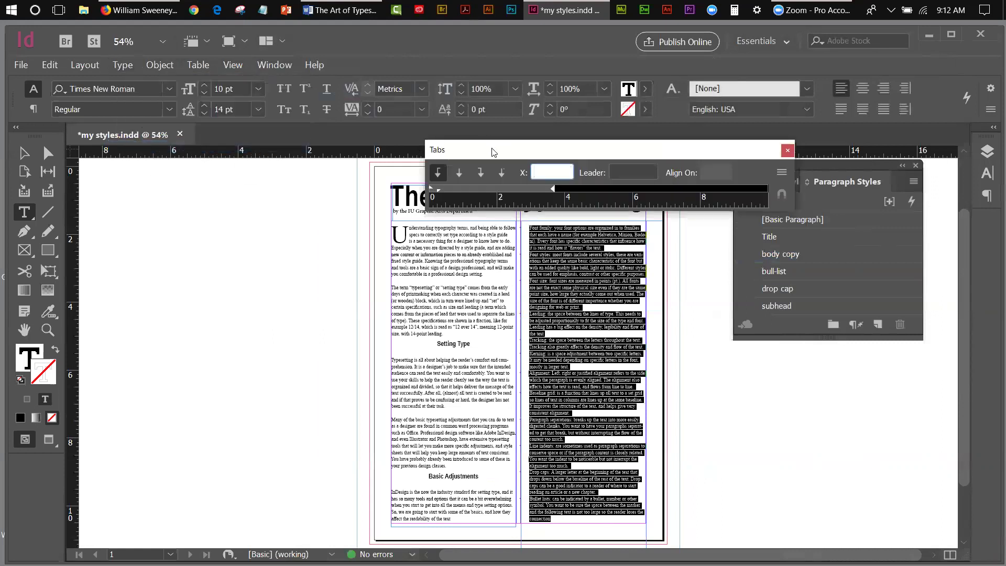
{"action": "left_click_drag", "start_coordinate": [492, 152], "coordinate": [596, 163]}
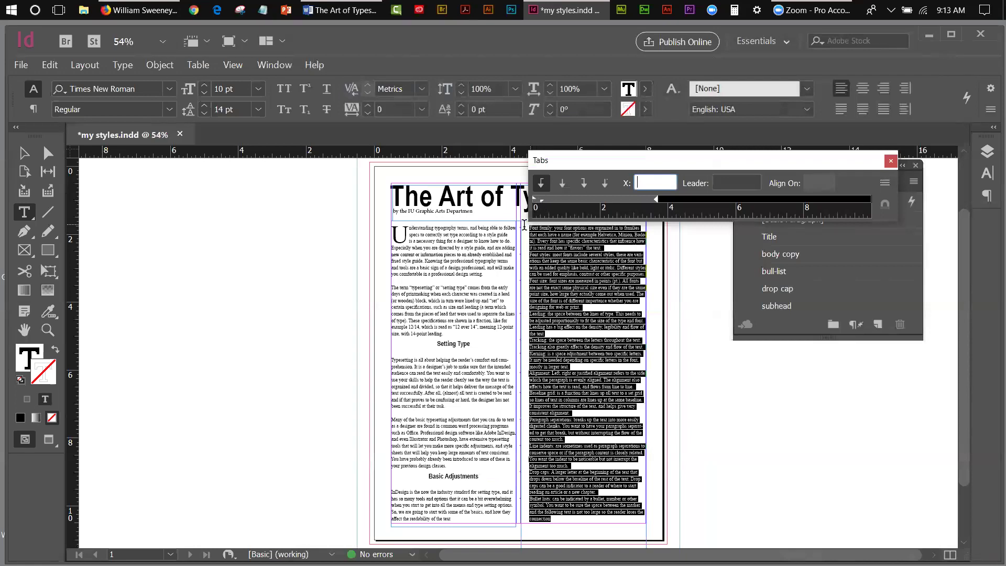
{"action": "left_click", "coordinate": [534, 199]}
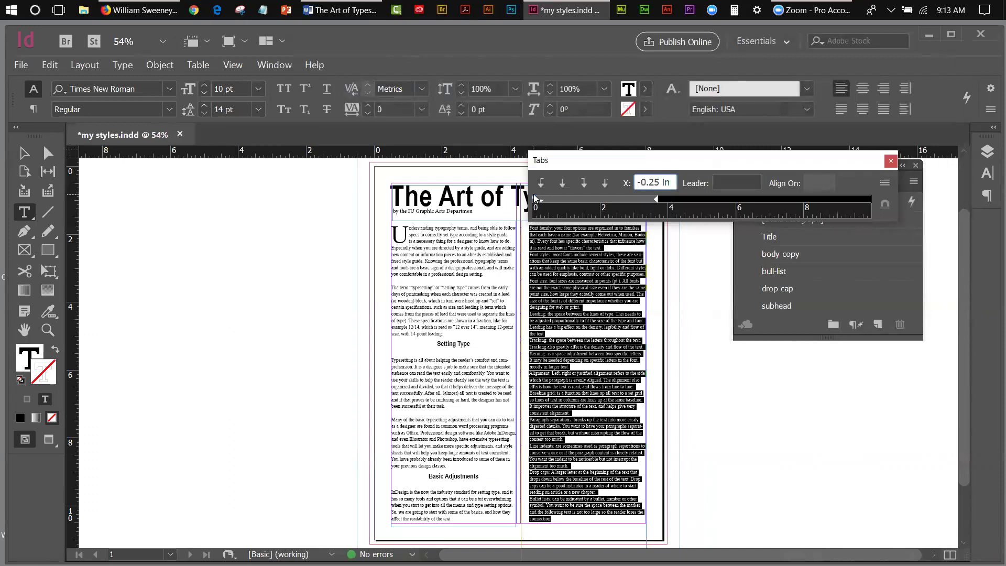
{"action": "left_click", "coordinate": [539, 198]}
{"action": "left_click", "coordinate": [651, 182]}
{"action": "type", "text": "1"}
{"action": "left_click", "coordinate": [721, 181]}
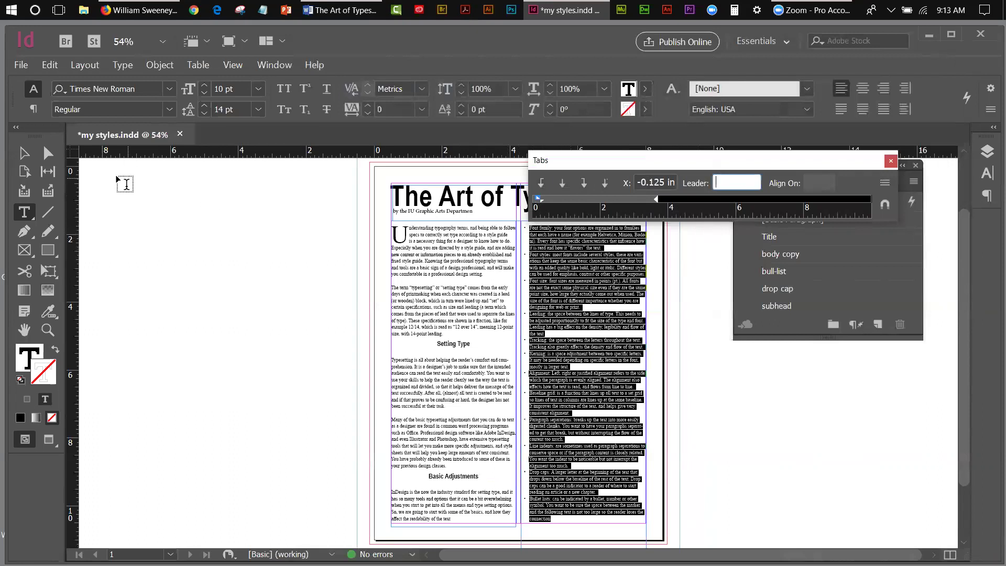
Step: Deselect the bulleted text and move the Tabs ruler off the second column
{"action": "left_click", "coordinate": [24, 152]}
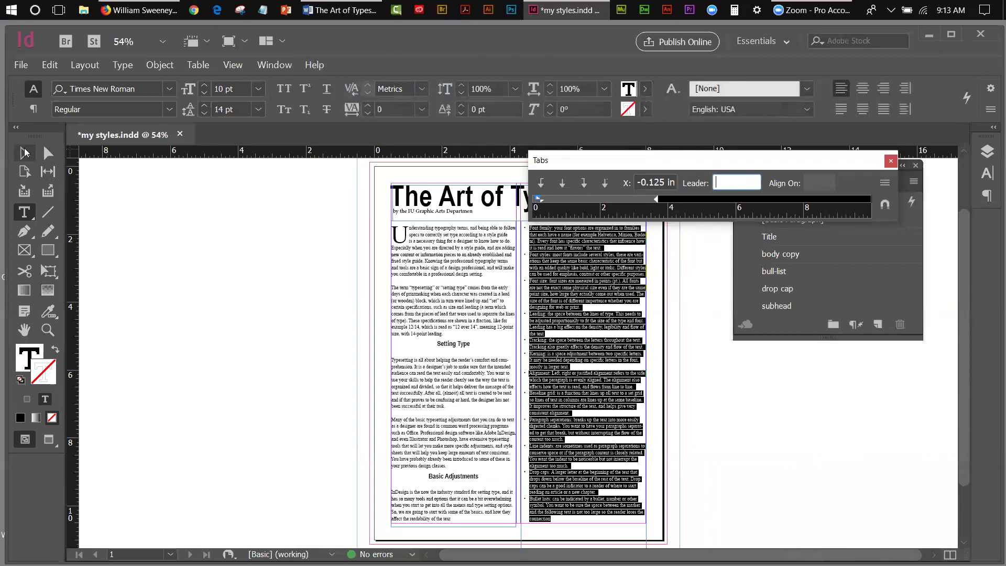
{"action": "left_click", "coordinate": [793, 376]}
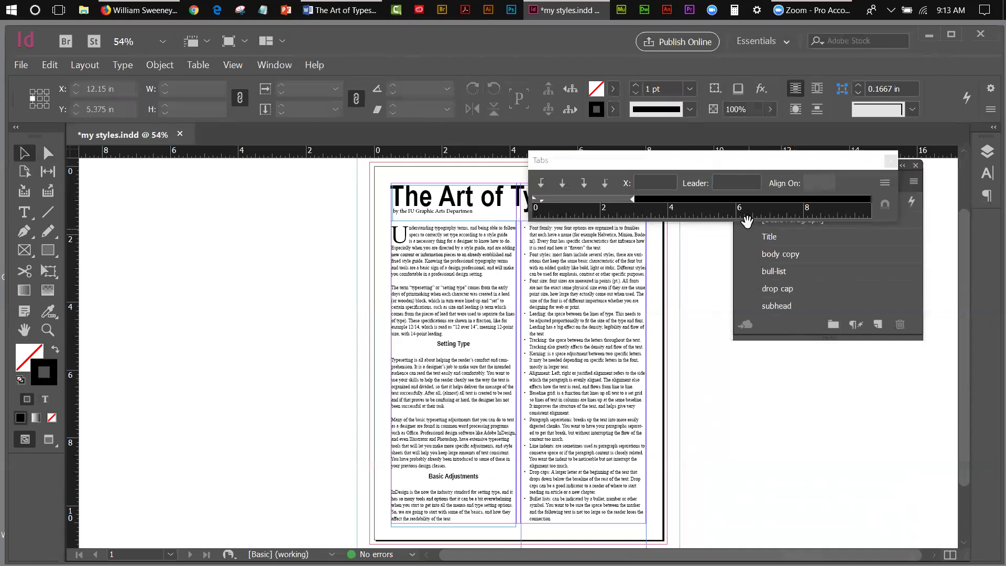
{"action": "left_click", "coordinate": [704, 165]}
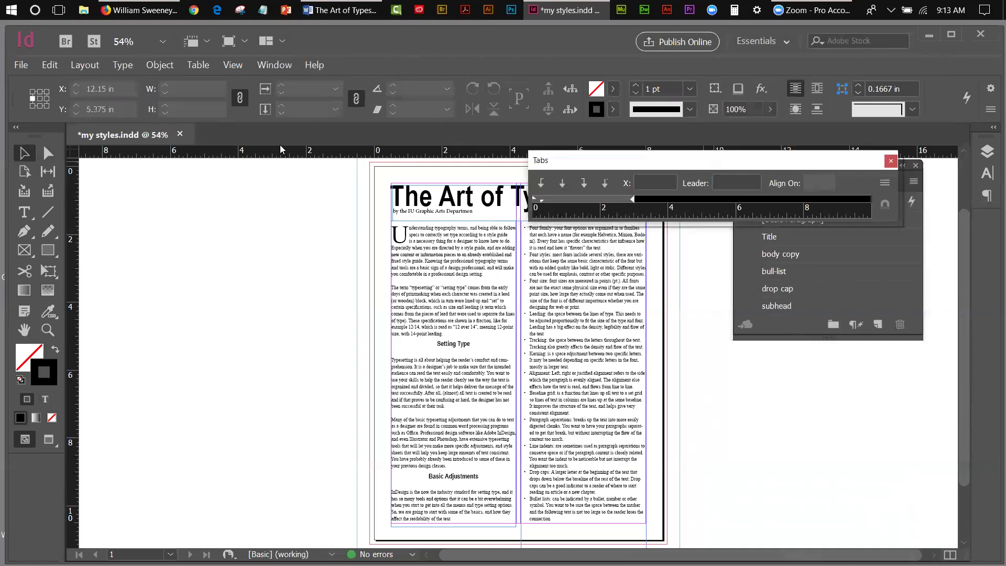
{"action": "left_click_drag", "start_coordinate": [280, 149], "coordinate": [281, 149]}
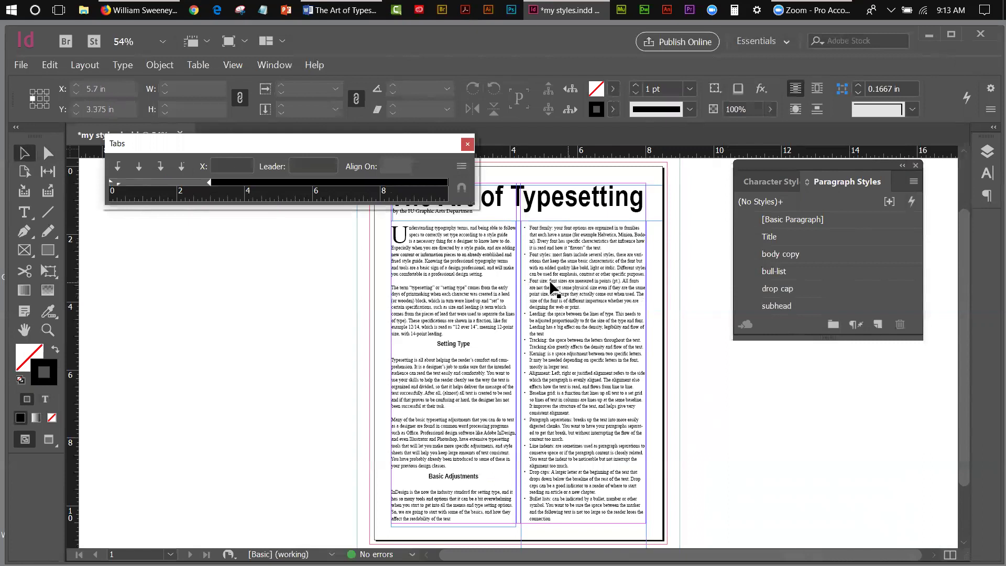
Step: Create a character style named first word bull with the font Times New Roman in Bold
{"action": "left_click", "coordinate": [786, 184]}
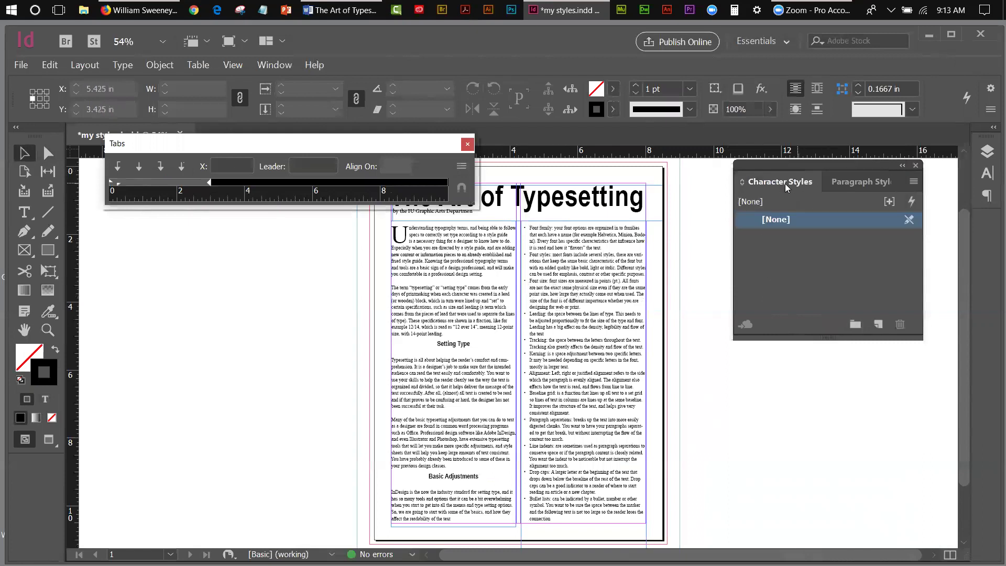
{"action": "left_click", "coordinate": [912, 186]}
{"action": "left_click", "coordinate": [762, 181]}
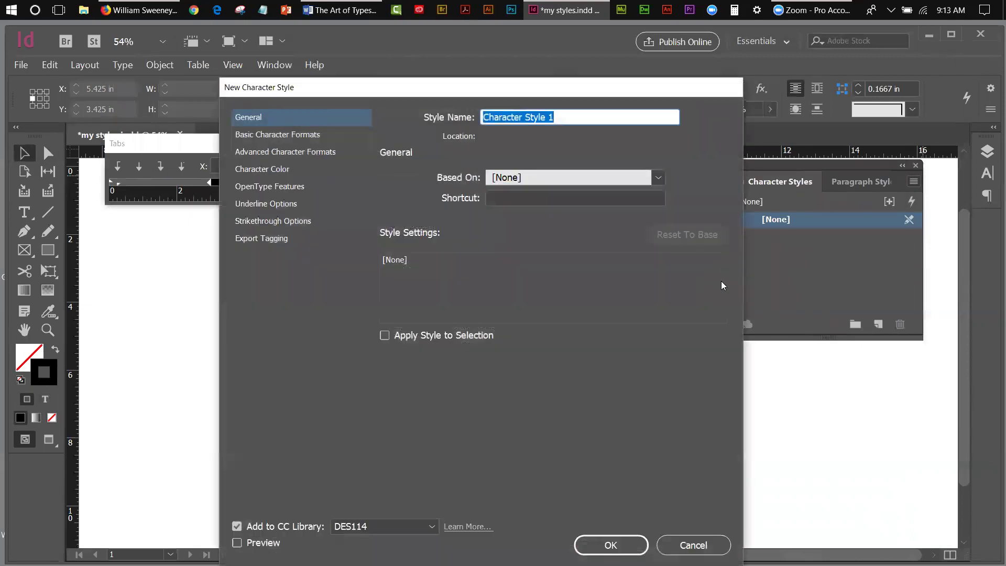
{"action": "type", "text": "first word bull"}
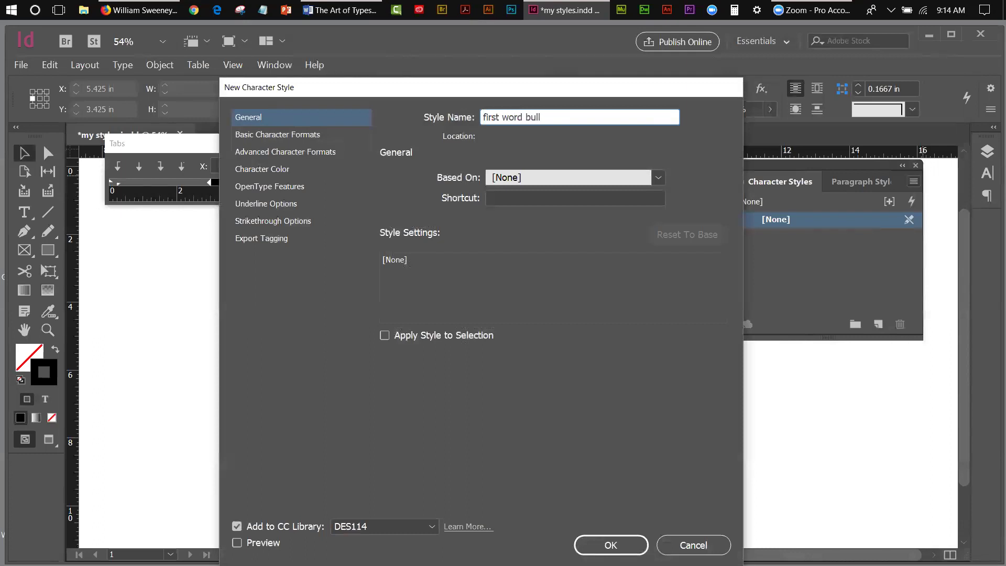
{"action": "left_click", "coordinate": [261, 136]}
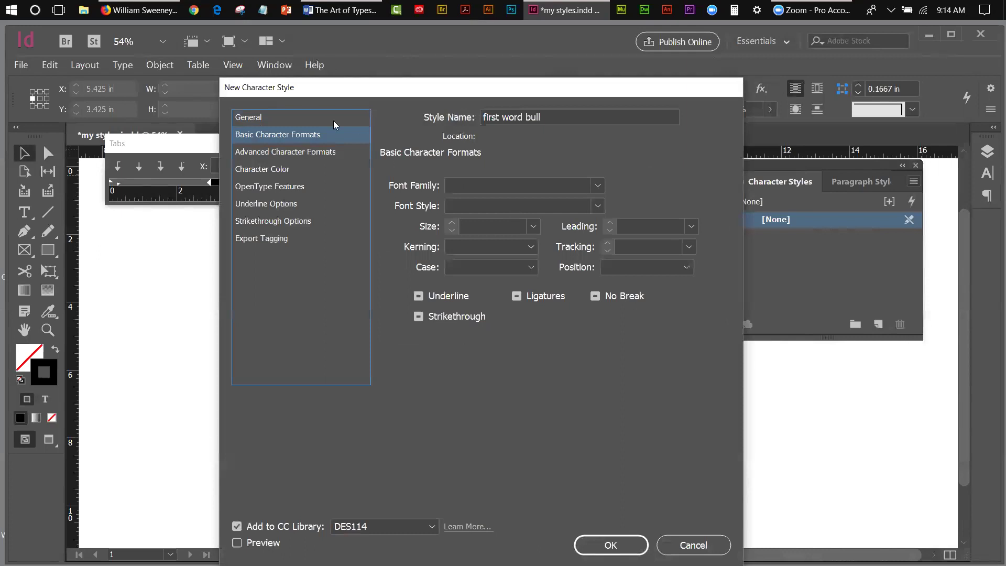
{"action": "left_click", "coordinate": [598, 186]}
{"action": "left_click", "coordinate": [516, 221]}
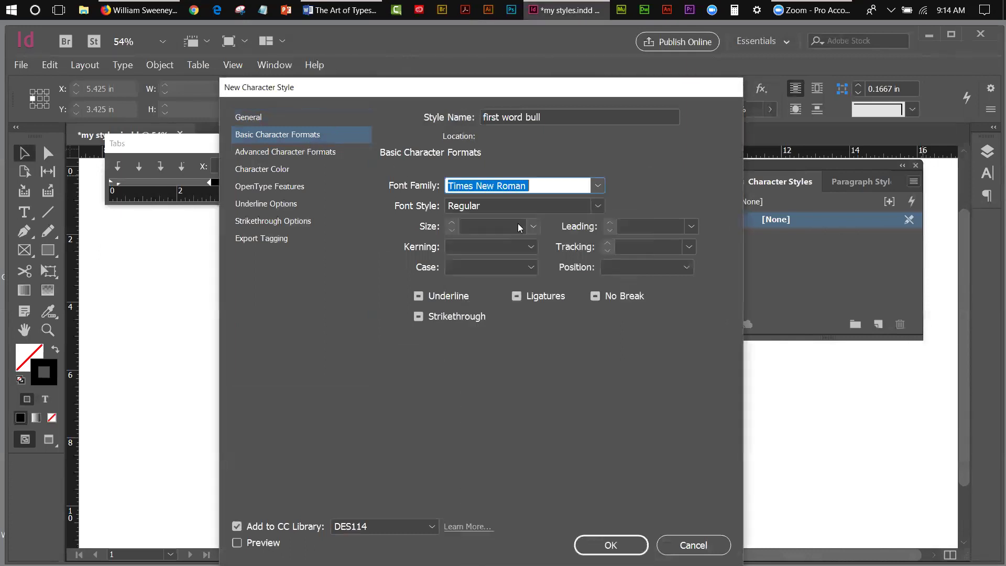
{"action": "left_click", "coordinate": [598, 208]}
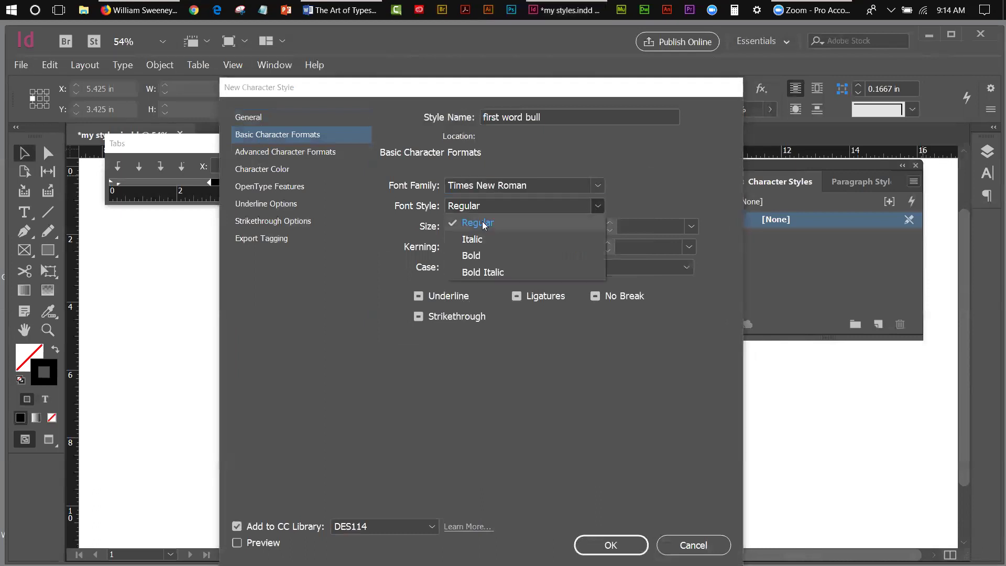
{"action": "left_click", "coordinate": [478, 256]}
{"action": "left_click", "coordinate": [611, 546]}
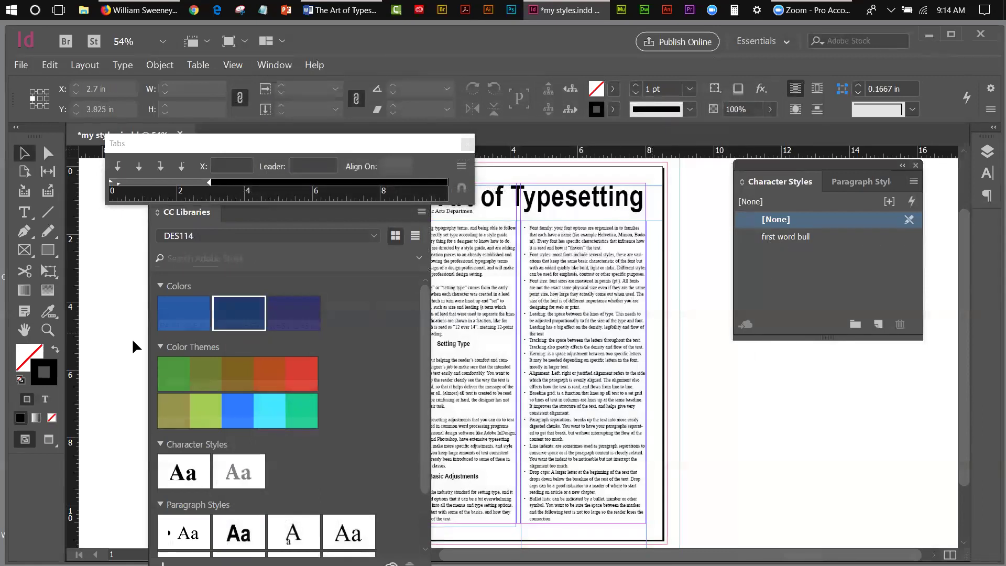
Step: Apply the first word bull character style to the "Font family:" lead-in of the first bullet
{"action": "left_click", "coordinate": [47, 335]}
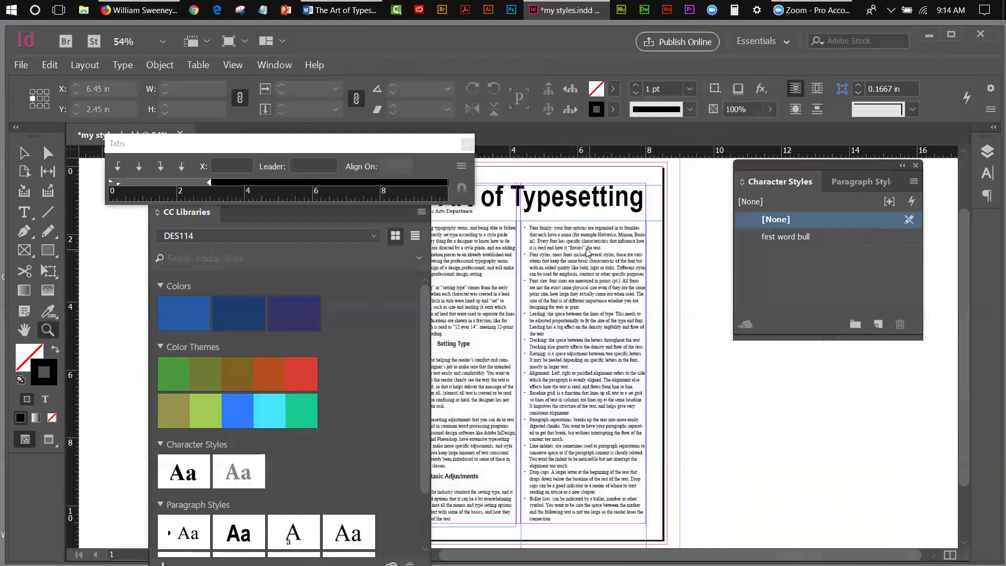
{"action": "left_click", "coordinate": [588, 252]}
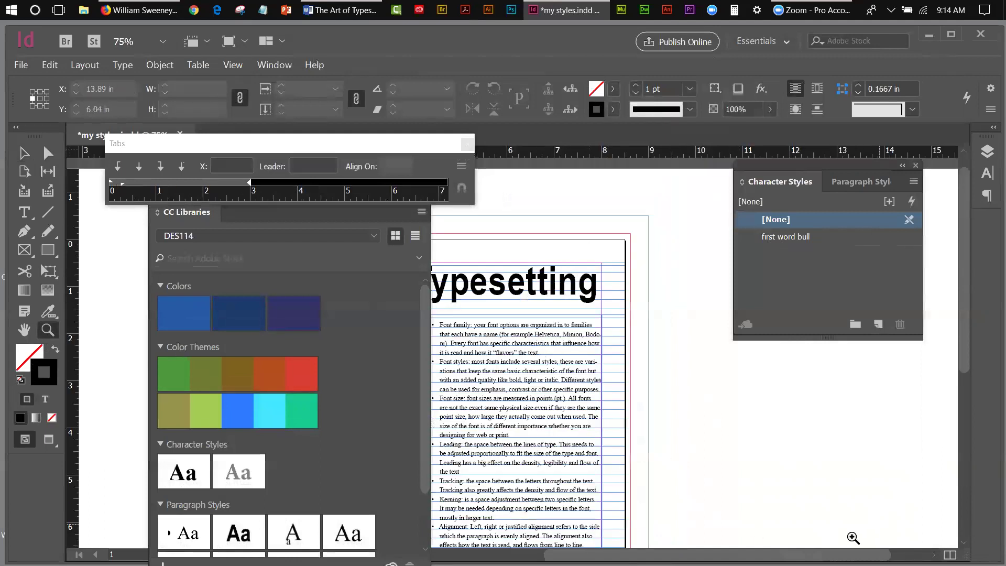
{"action": "left_click", "coordinate": [508, 390]}
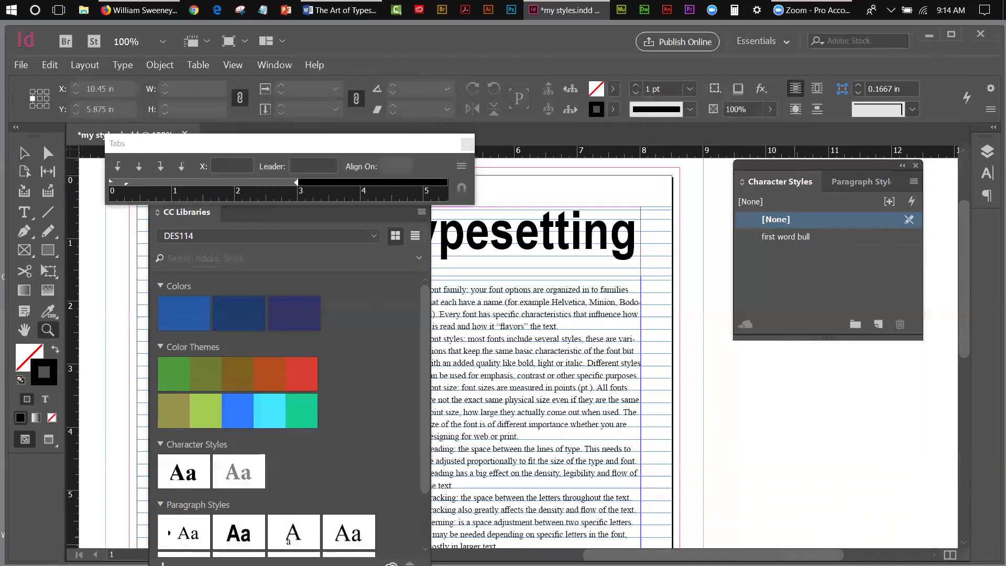
{"action": "scroll", "coordinate": [577, 367], "scroll_direction": "left", "scroll_amount": 3}
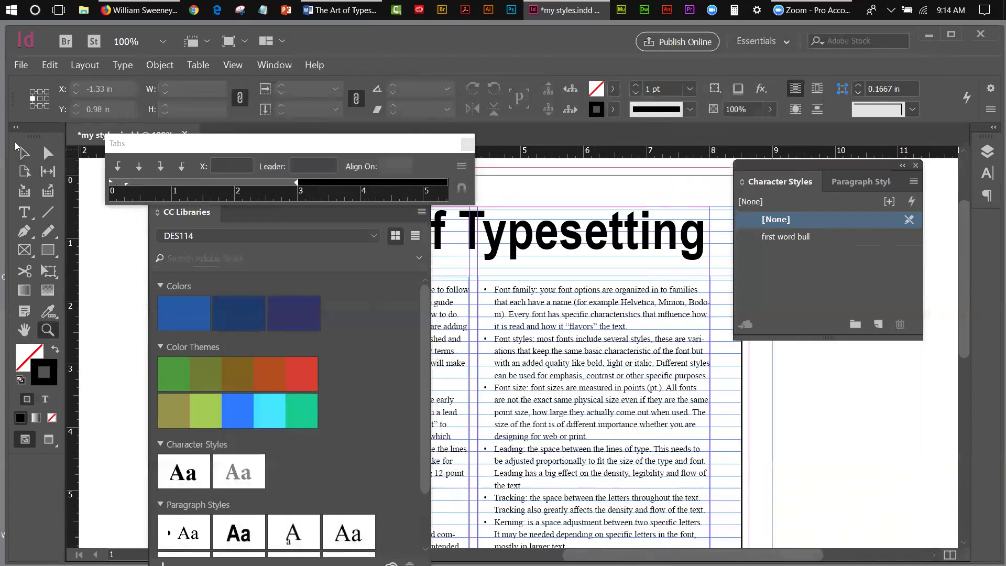
{"action": "left_click", "coordinate": [25, 211]}
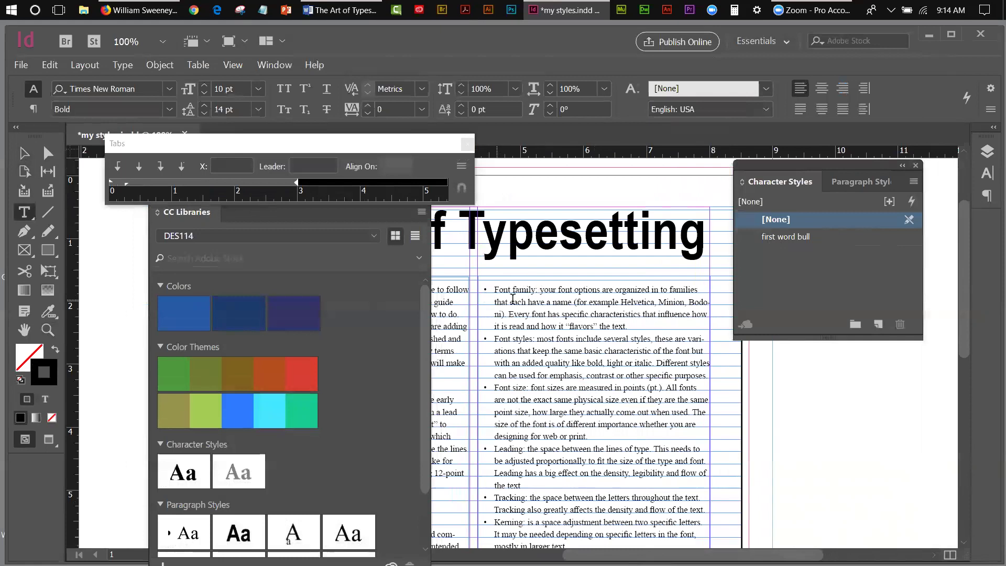
{"action": "left_click", "coordinate": [536, 290]}
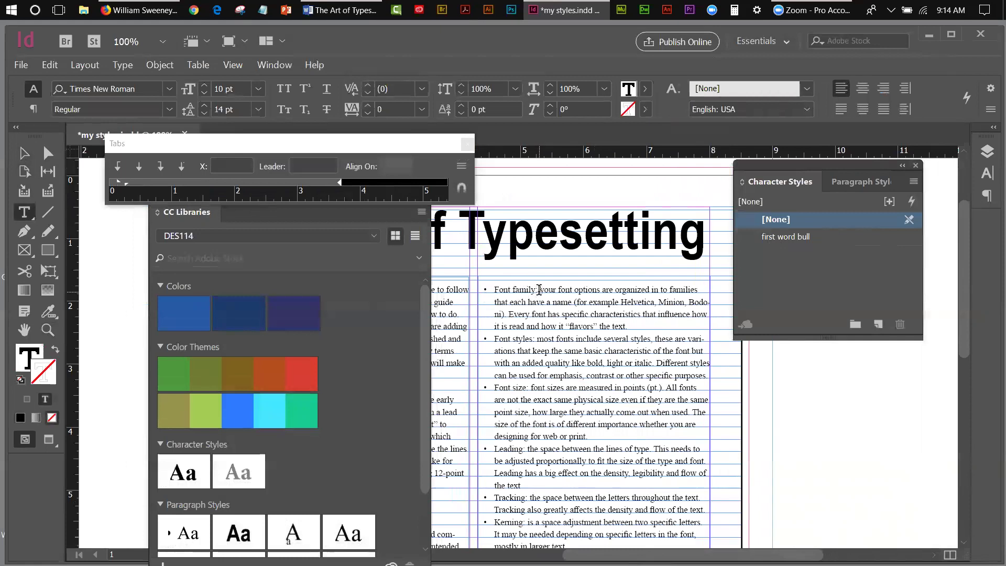
{"action": "left_click_drag", "start_coordinate": [537, 290], "coordinate": [494, 290]}
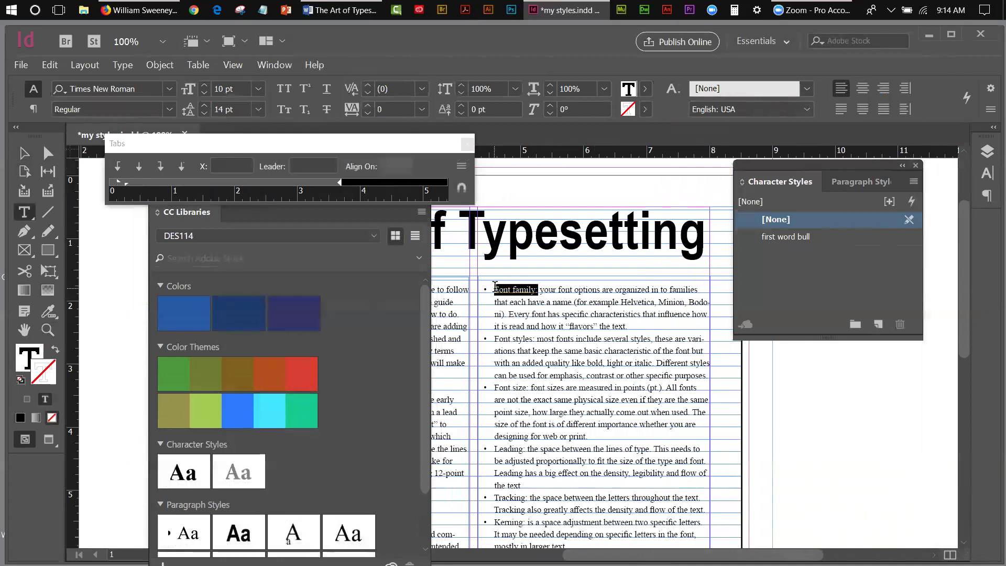
{"action": "left_click", "coordinate": [809, 237]}
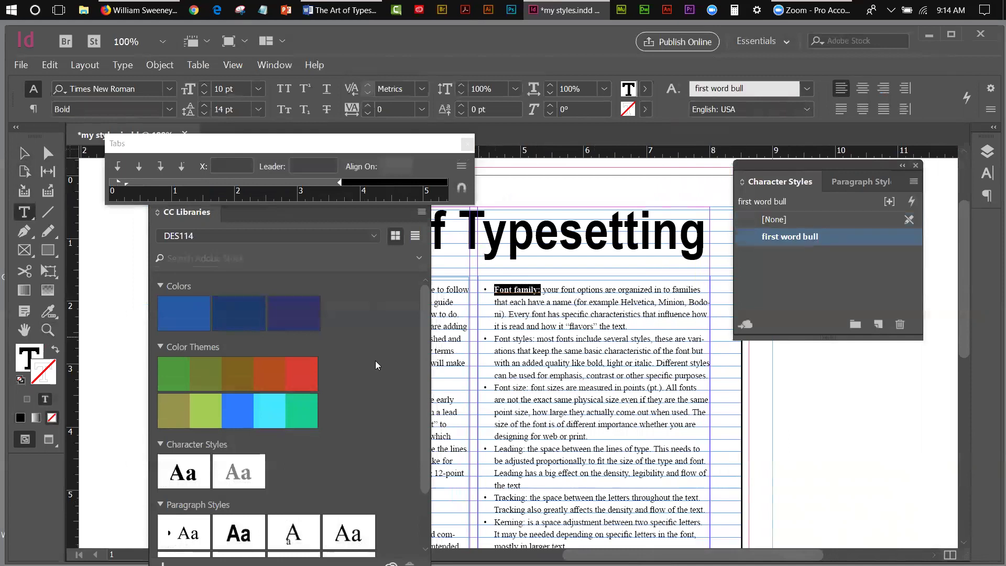
Step: Apply the first word bull style to the "Font styles:", "Font size:", "Leading:" and "Tracking:" lead-ins
{"action": "left_click_drag", "start_coordinate": [535, 338], "coordinate": [493, 340]}
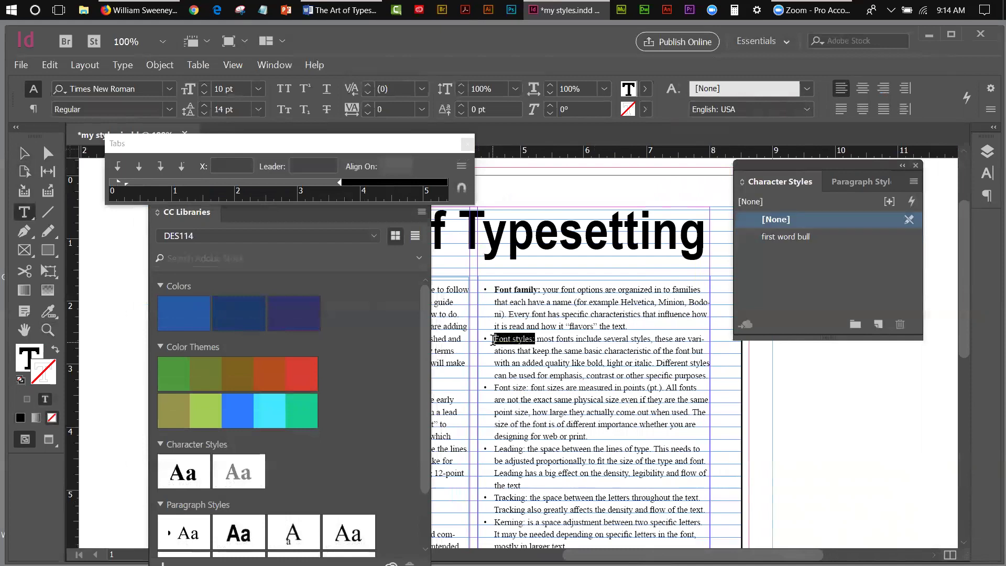
{"action": "left_click", "coordinate": [783, 236]}
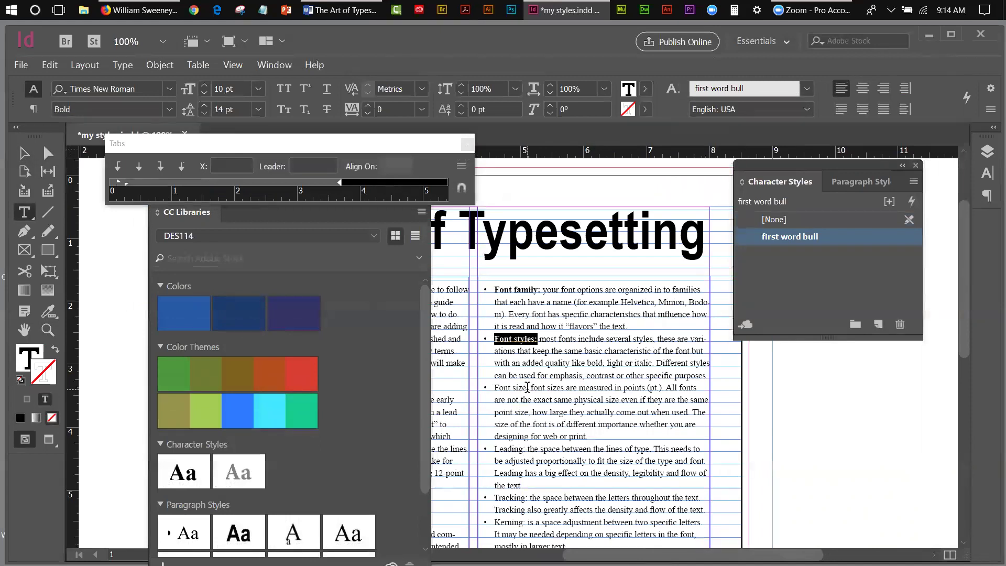
{"action": "left_click_drag", "start_coordinate": [529, 388], "coordinate": [495, 389]}
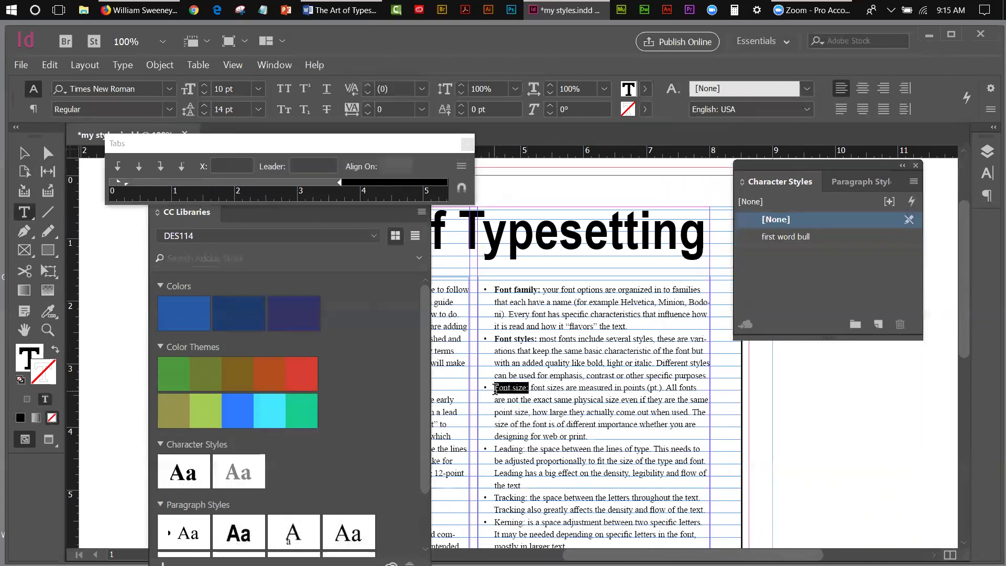
{"action": "left_click", "coordinate": [786, 237]}
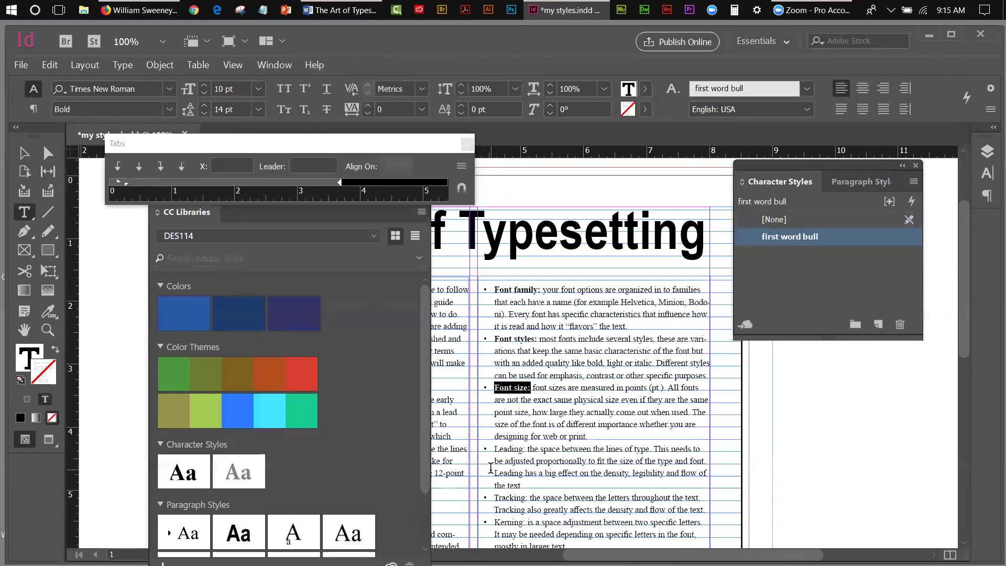
{"action": "left_click_drag", "start_coordinate": [526, 449], "coordinate": [495, 449]}
{"action": "left_click", "coordinate": [767, 237]}
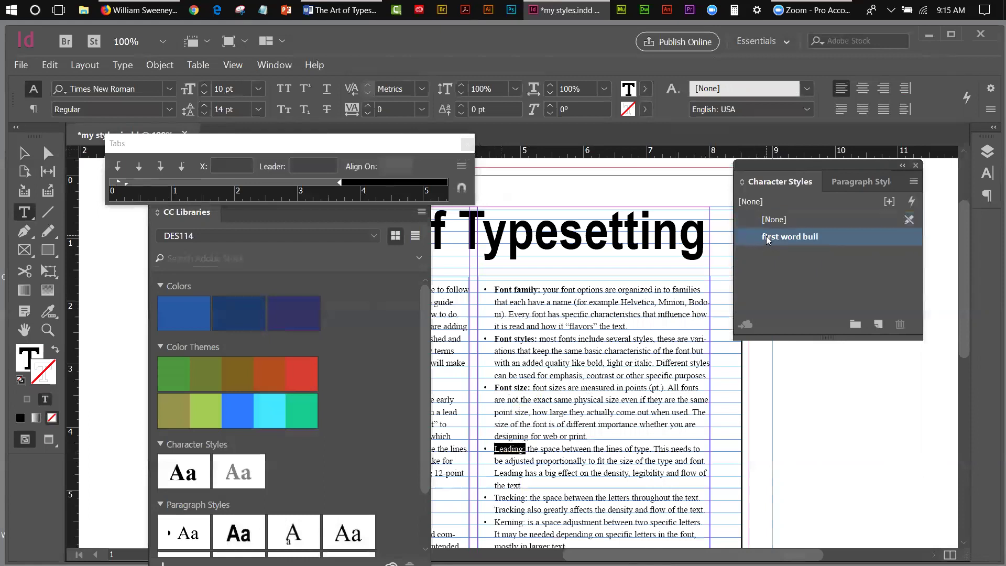
{"action": "left_click_drag", "start_coordinate": [528, 497], "coordinate": [491, 497]}
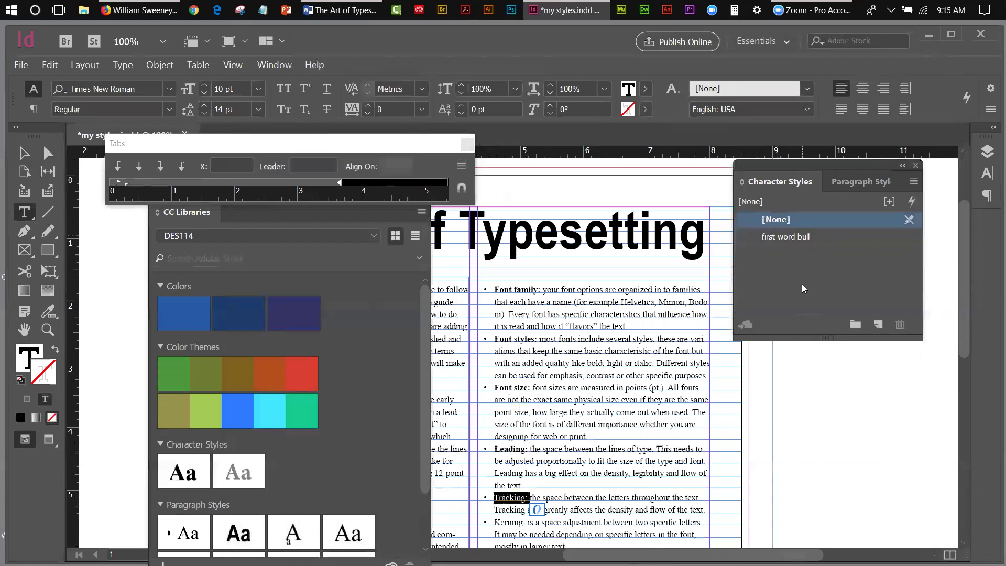
{"action": "left_click", "coordinate": [794, 238]}
Step: Apply the first word bull character style to the "Alignment:", "Paragraph separations:" and "Line indents:" lead-ins
{"action": "left_click_drag", "start_coordinate": [962, 350], "coordinate": [987, 454]}
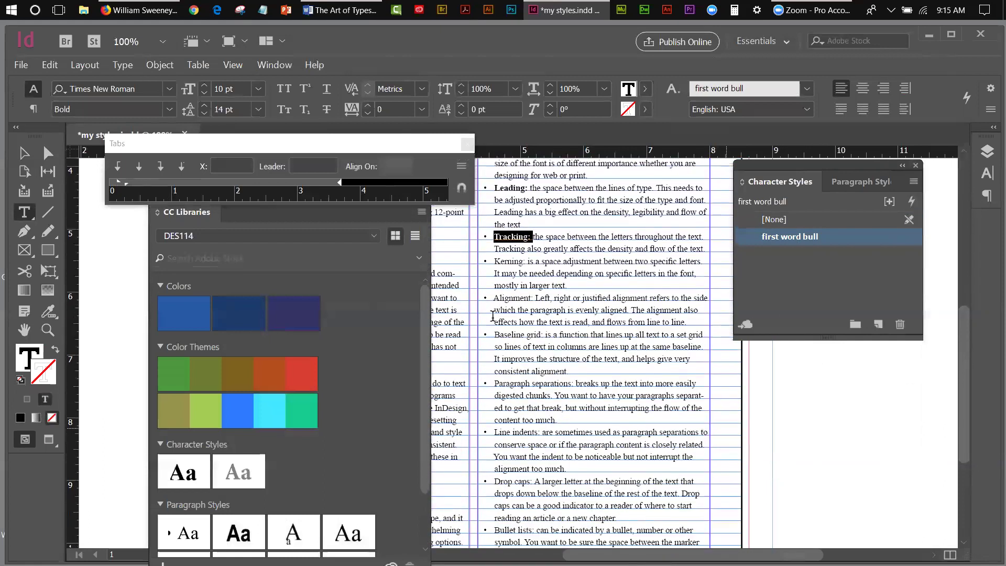
{"action": "left_click", "coordinate": [534, 298]}
{"action": "left_click_drag", "start_coordinate": [522, 298], "coordinate": [492, 298]}
{"action": "key", "text": "ctrl+shift+1"}
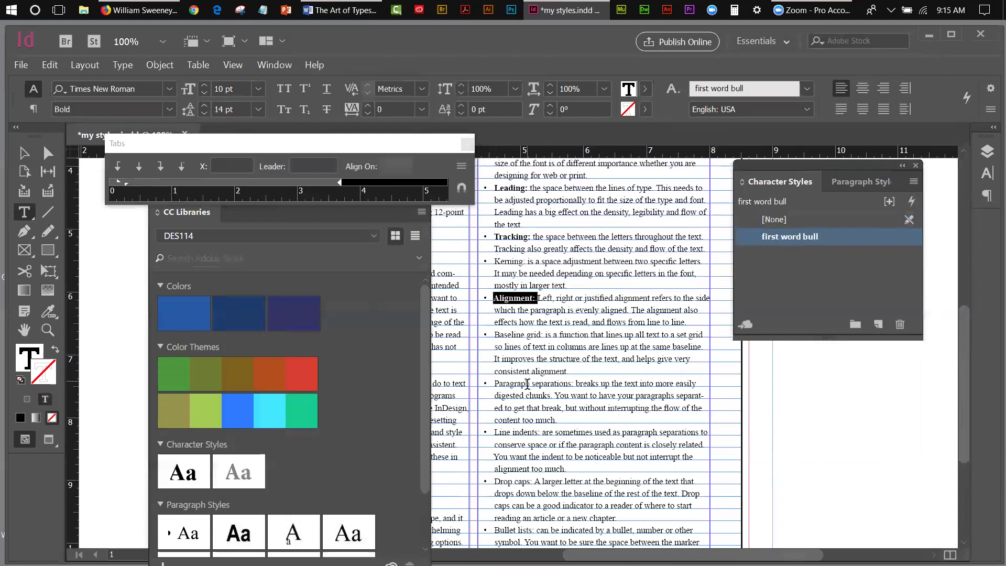
{"action": "left_click_drag", "start_coordinate": [575, 384], "coordinate": [493, 385]}
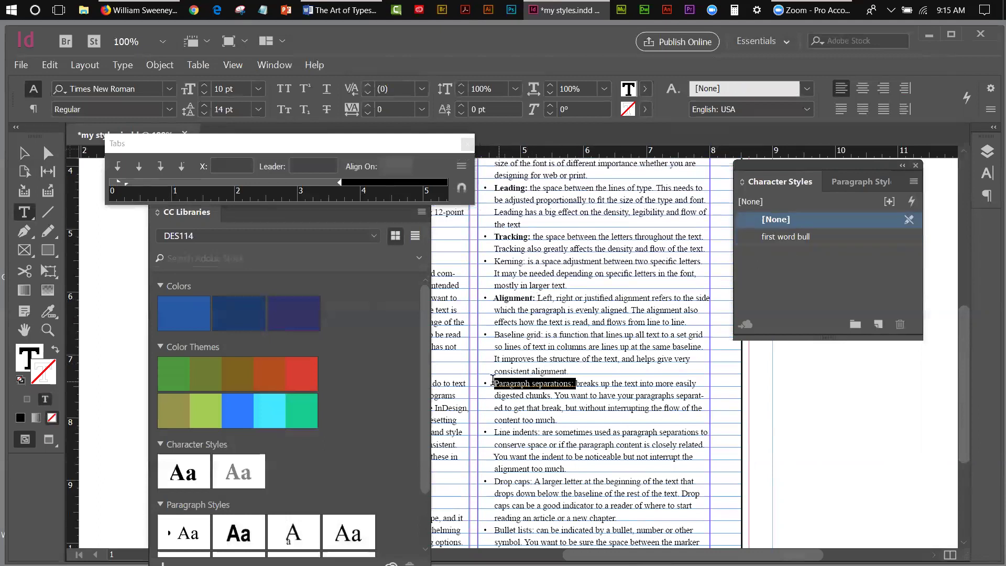
{"action": "left_click", "coordinate": [770, 237]}
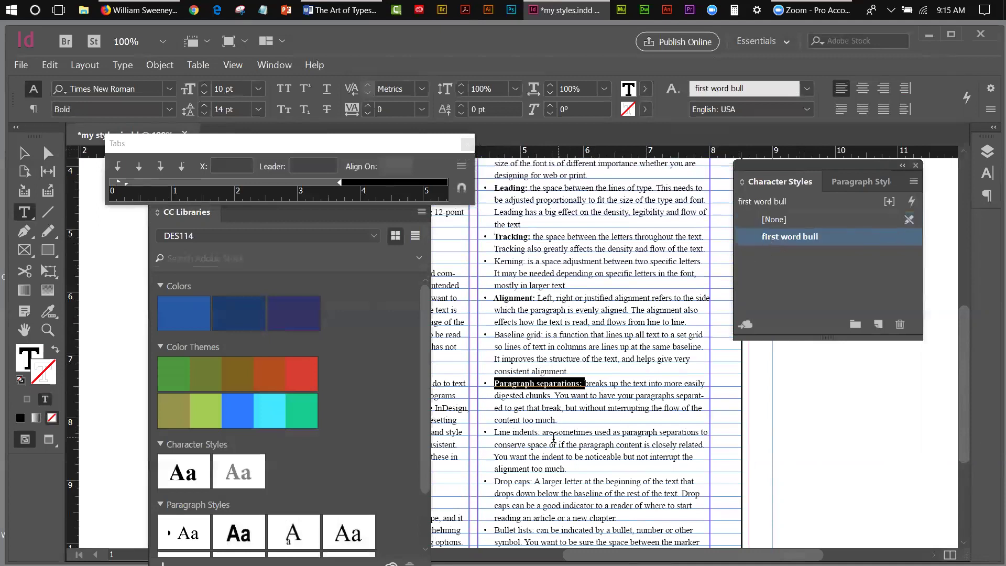
{"action": "left_click_drag", "start_coordinate": [542, 432], "coordinate": [493, 433]}
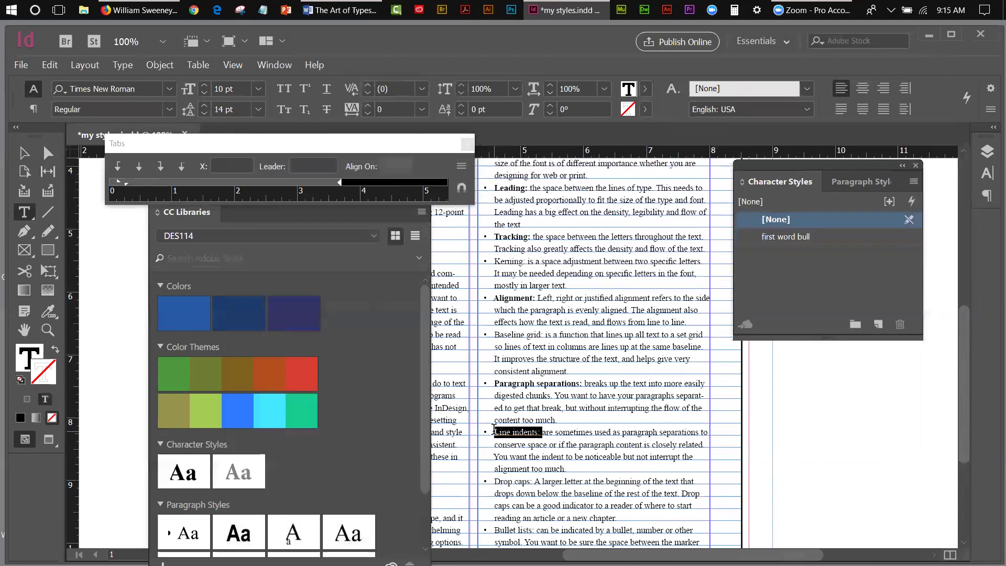
{"action": "left_click", "coordinate": [770, 237]}
Step: Apply the first word bull character style to the "Drop caps:" and "Bullet lists:" lead-ins
{"action": "left_click_drag", "start_coordinate": [963, 333], "coordinate": [969, 400]}
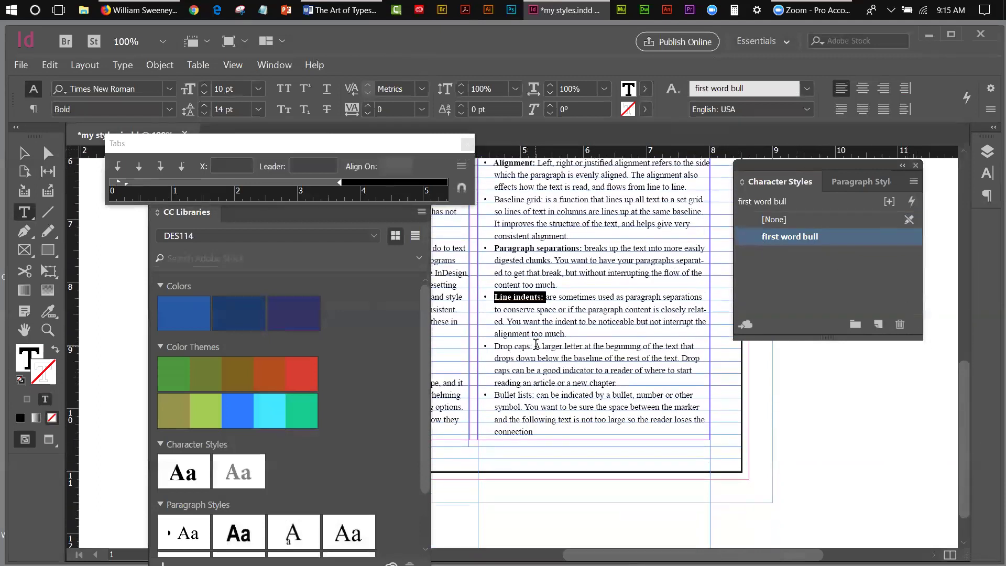
{"action": "left_click_drag", "start_coordinate": [533, 347], "coordinate": [494, 347]}
{"action": "left_click", "coordinate": [785, 239]}
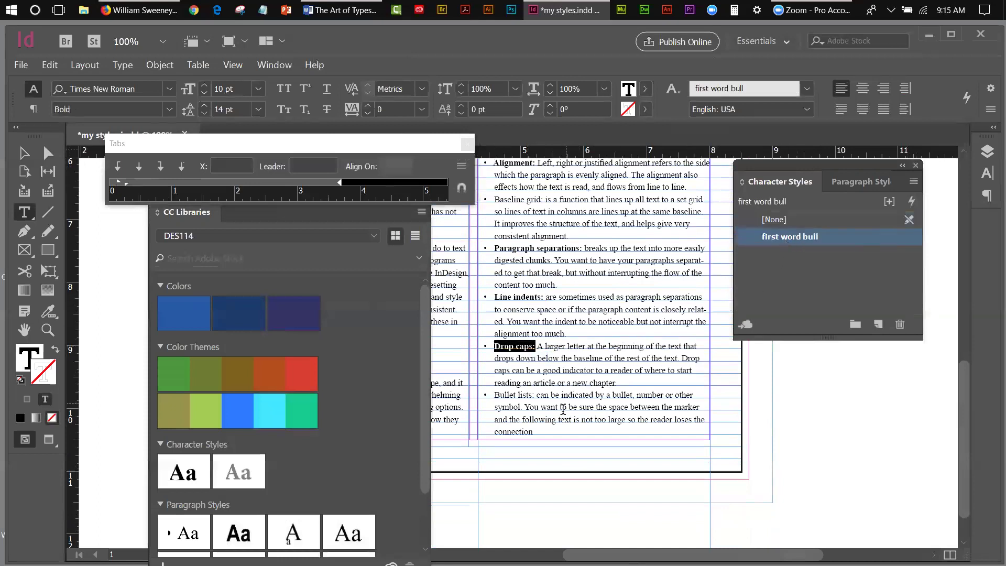
{"action": "left_click_drag", "start_coordinate": [537, 394], "coordinate": [493, 395]}
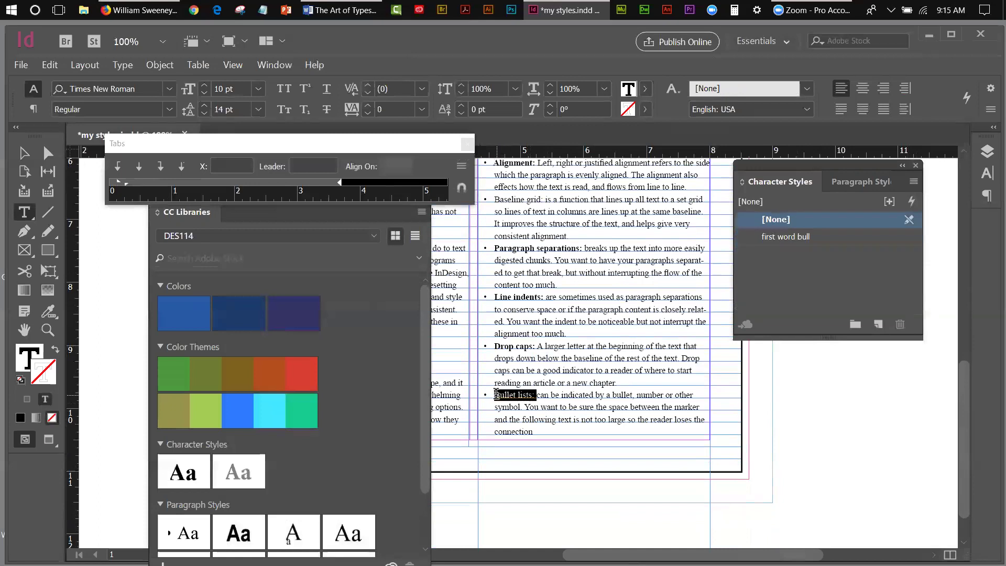
{"action": "left_click", "coordinate": [825, 237]}
Step: Close the Tabs ruler and CC Libraries to clear the page, and deselect the bulleted text
{"action": "left_click_drag", "start_coordinate": [850, 165], "coordinate": [878, 179]}
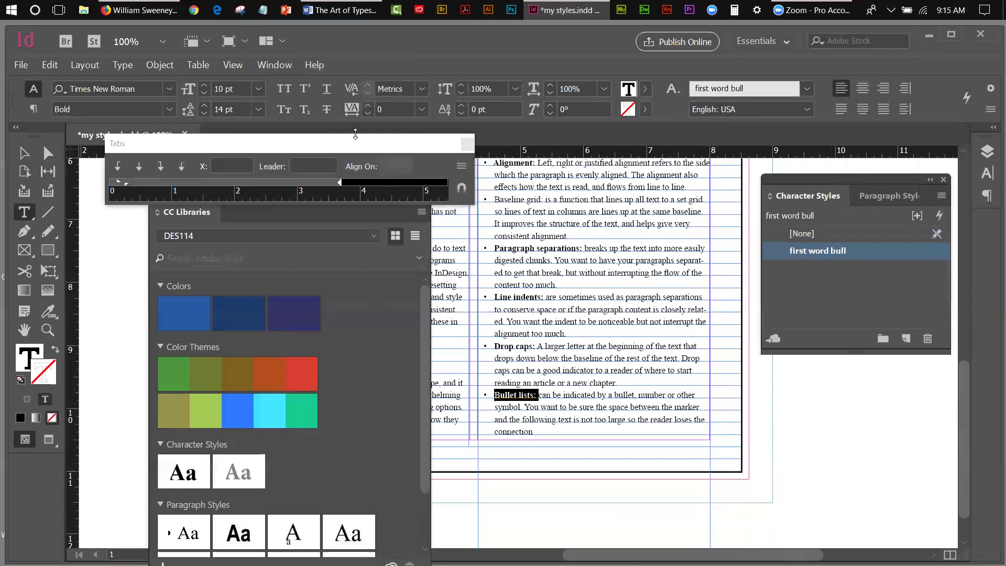
{"action": "left_click", "coordinate": [467, 144]}
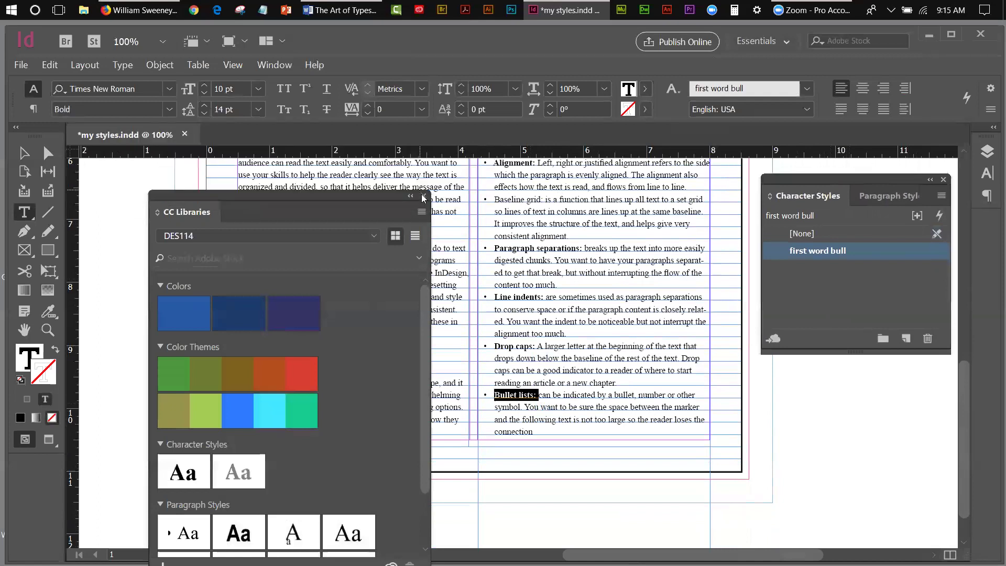
{"action": "left_click", "coordinate": [423, 198]}
{"action": "left_click", "coordinate": [23, 152]}
{"action": "left_click", "coordinate": [84, 184]}
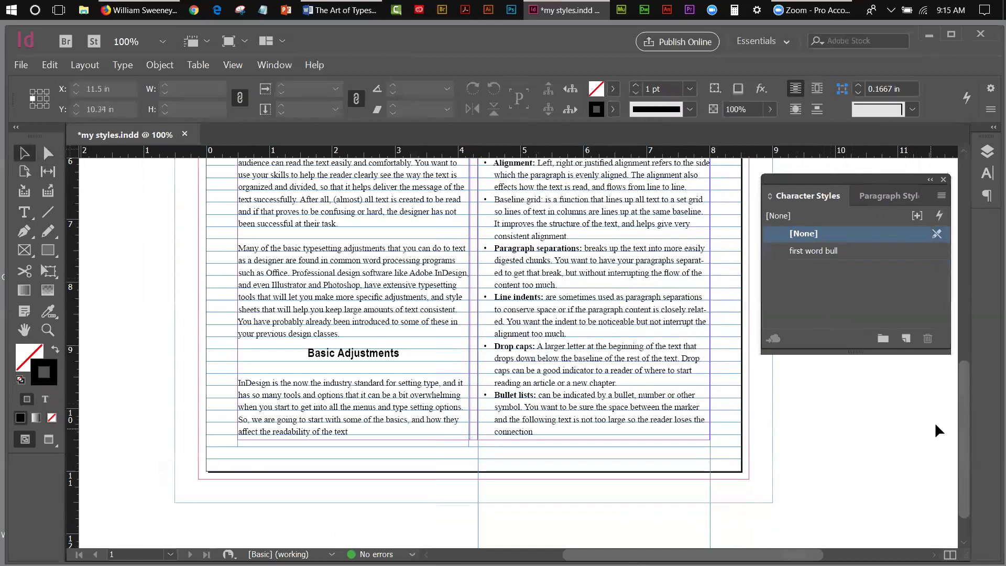
Step: Start a new character style and name it byline
{"action": "left_click_drag", "start_coordinate": [968, 417], "coordinate": [905, 252]}
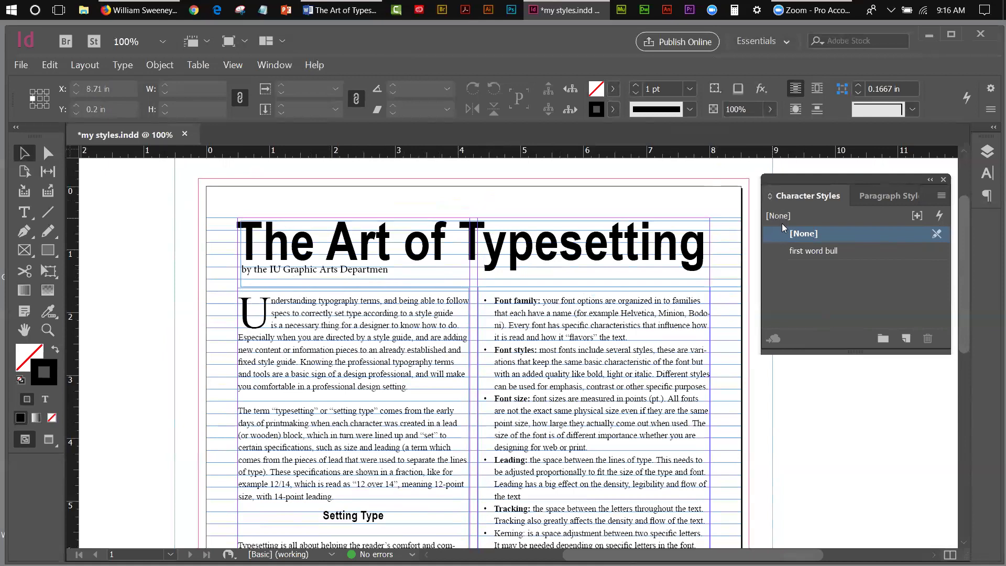
{"action": "left_click", "coordinate": [941, 200]}
{"action": "left_click", "coordinate": [843, 195]}
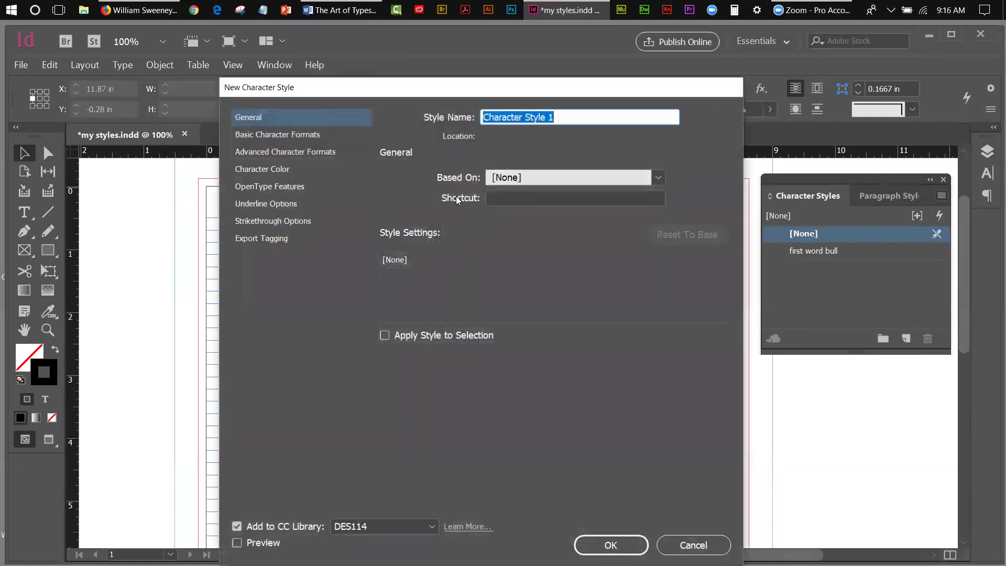
{"action": "type", "text": "byline"}
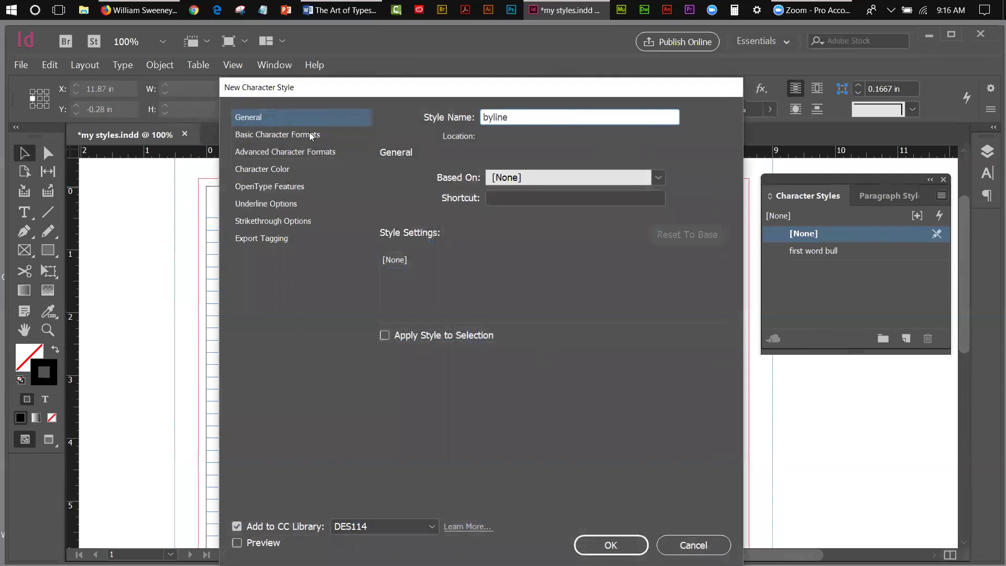
Step: Set the byline style to Times New Roman Italic at 8 pt, save it and close CC Libraries
{"action": "left_click", "coordinate": [292, 136]}
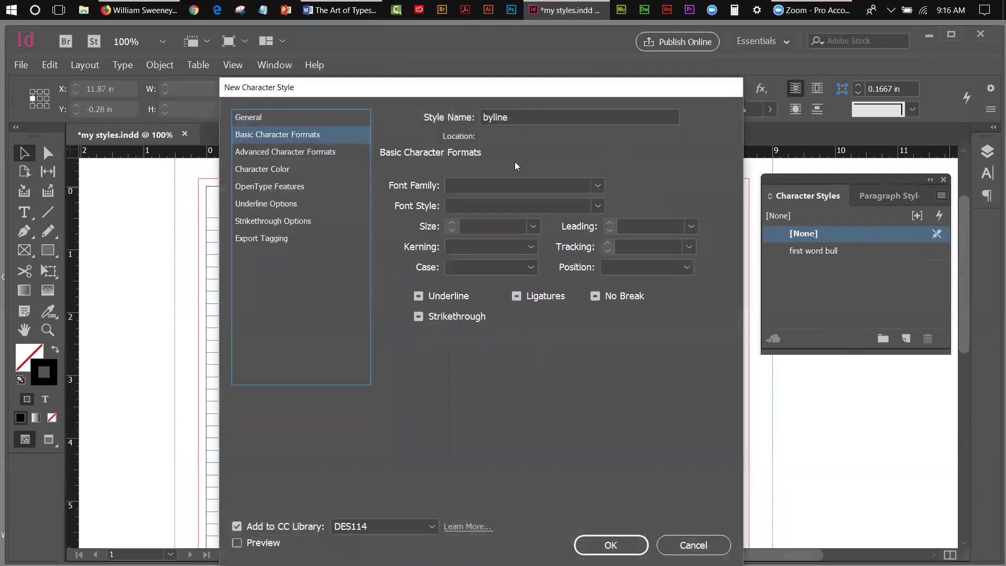
{"action": "left_click", "coordinate": [596, 185]}
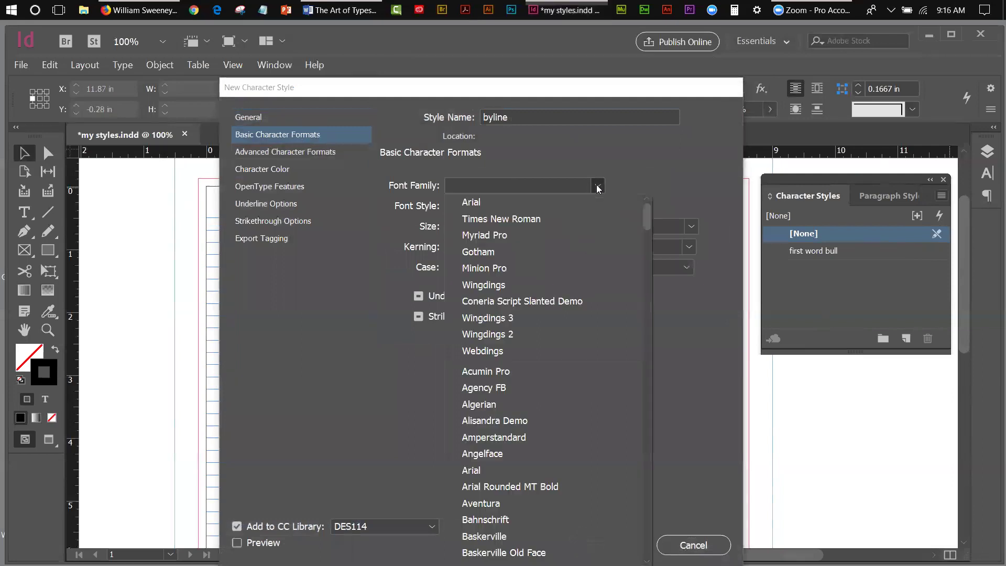
{"action": "left_click", "coordinate": [504, 219]}
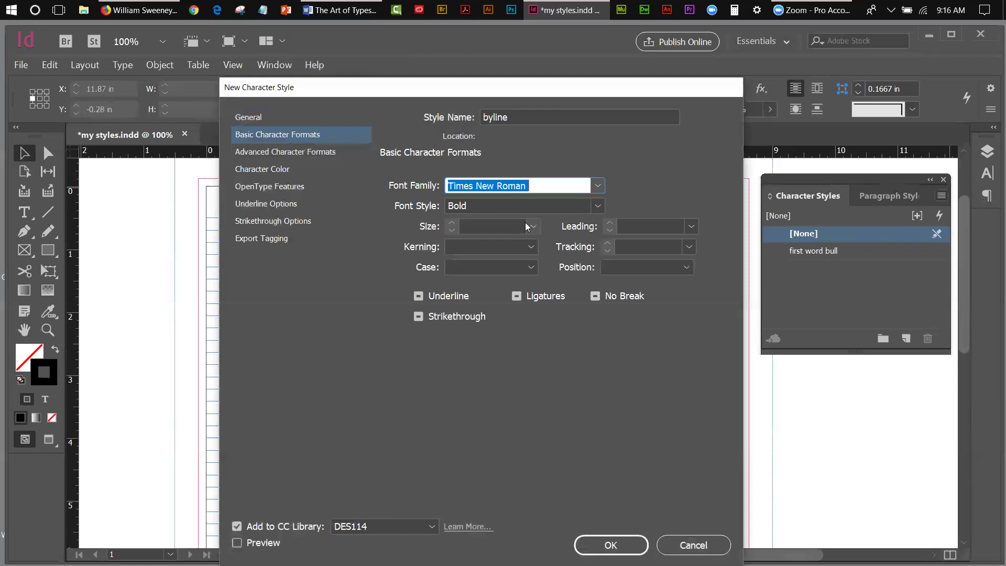
{"action": "left_click", "coordinate": [598, 205]}
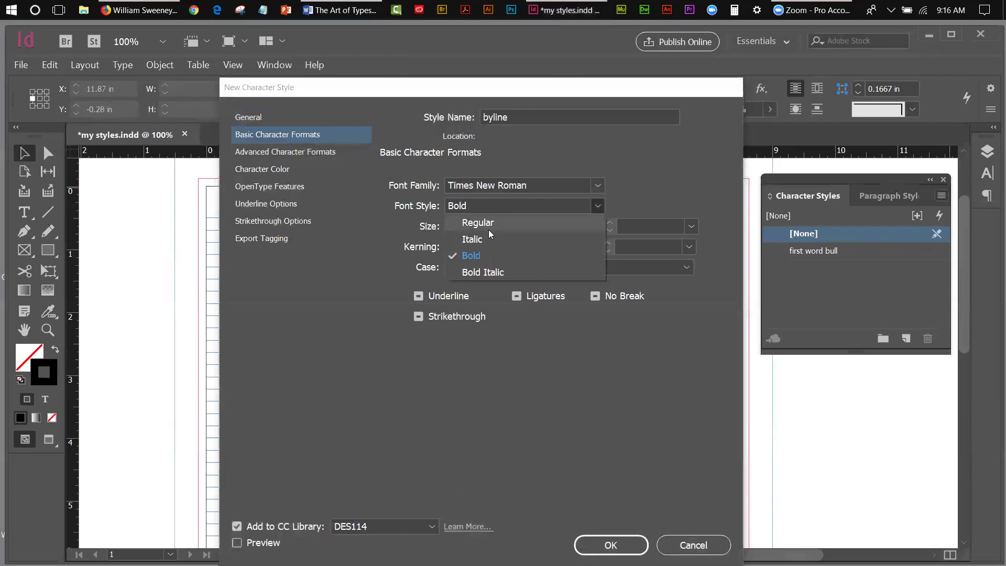
{"action": "left_click", "coordinate": [484, 234]}
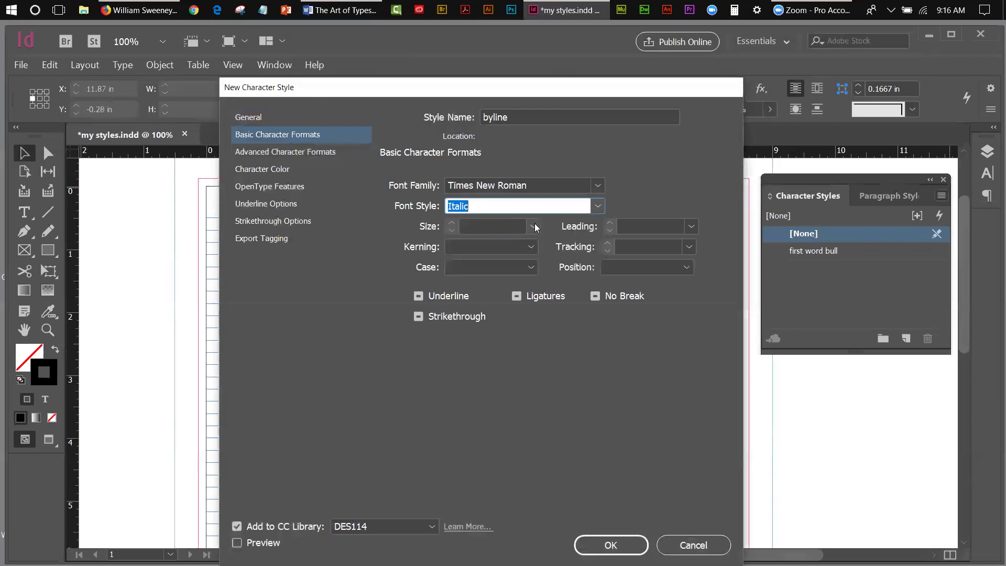
{"action": "left_click", "coordinate": [533, 226]}
{"action": "left_click", "coordinate": [490, 260]}
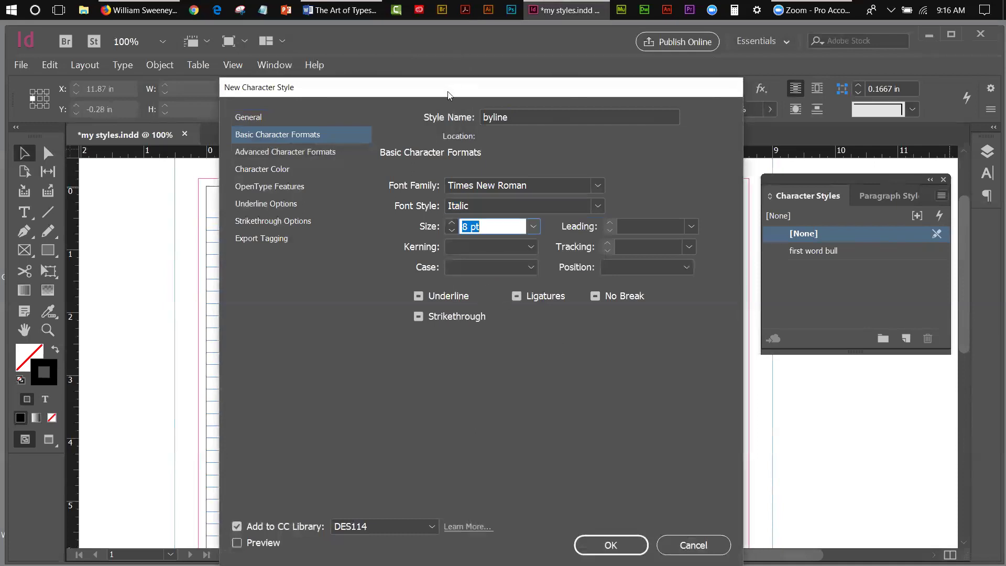
{"action": "left_click_drag", "start_coordinate": [448, 95], "coordinate": [571, 95]}
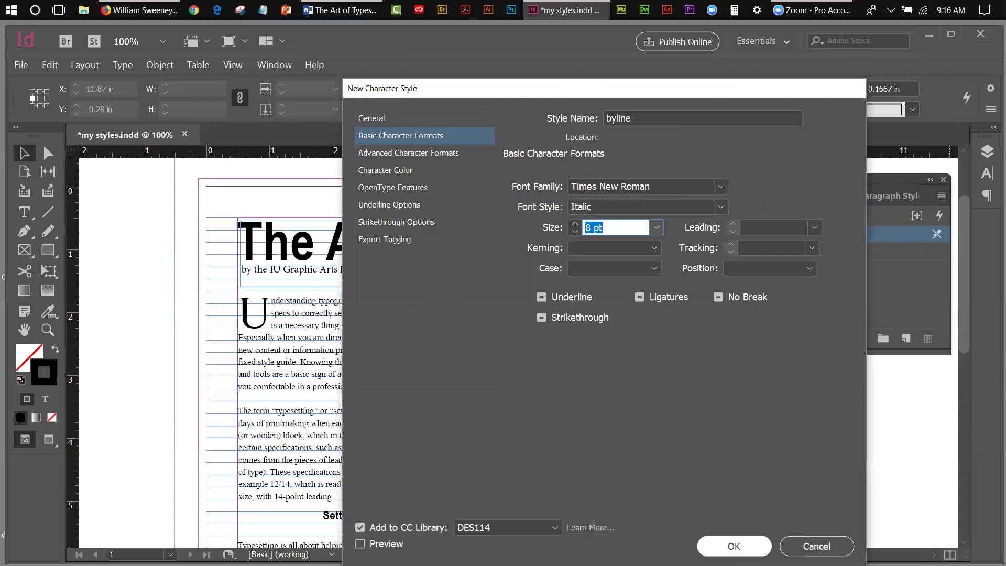
{"action": "left_click", "coordinate": [733, 546]}
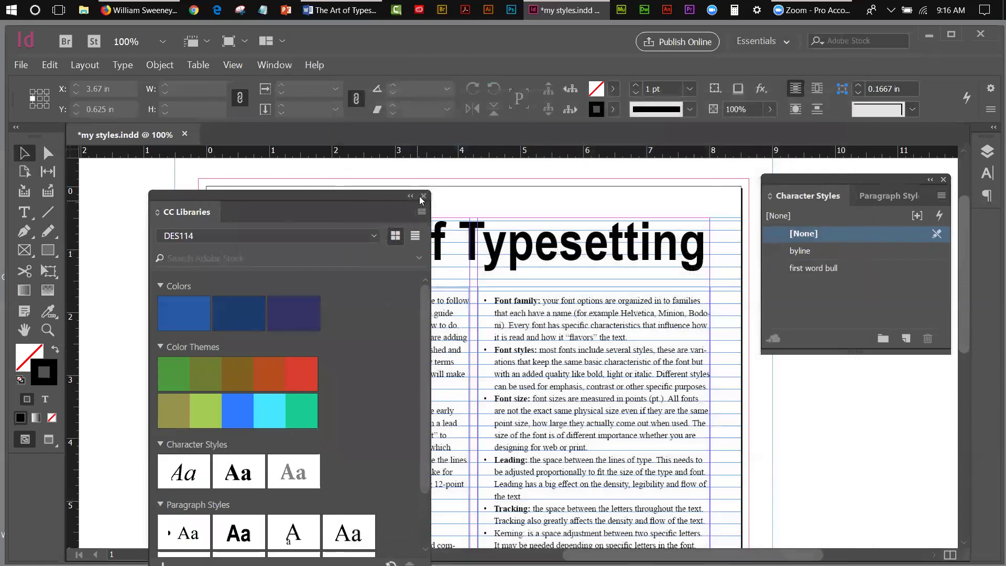
{"action": "left_click", "coordinate": [424, 196]}
Step: Add the missing "t" to complete "Department" in the line under the title
{"action": "left_click", "coordinate": [397, 254]}
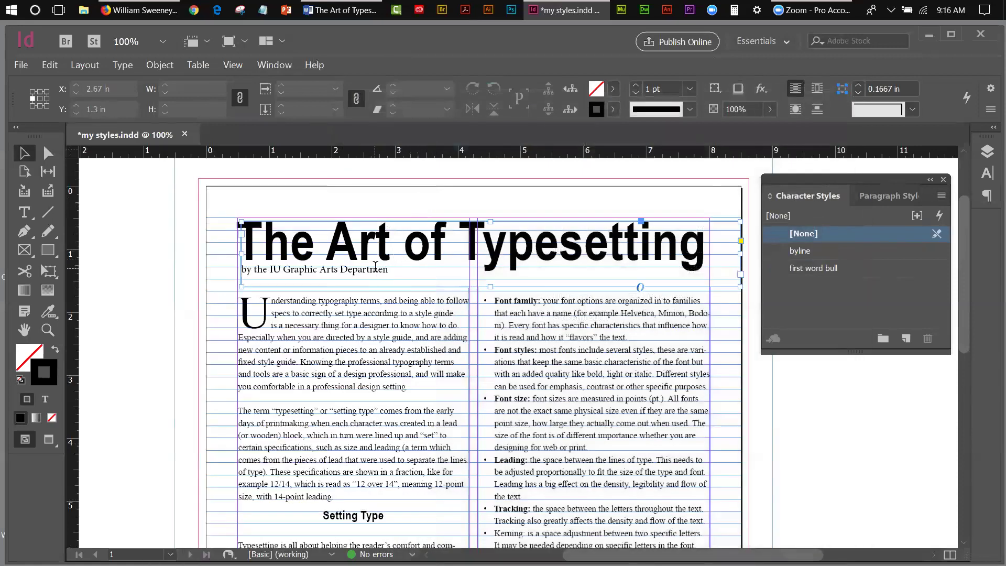
{"action": "double_click", "coordinate": [375, 266]}
{"action": "left_click", "coordinate": [388, 271]}
{"action": "type", "text": "t"}
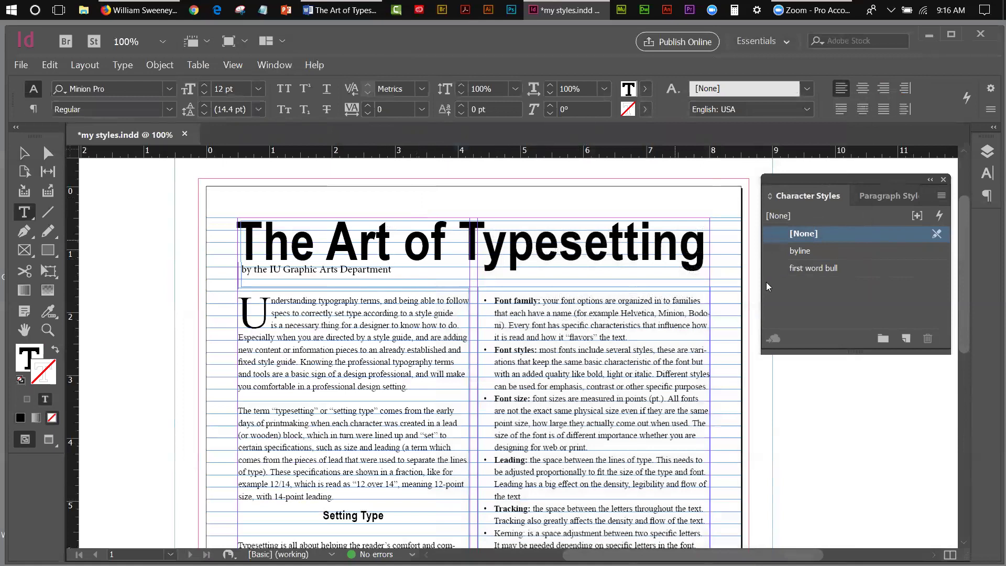
Step: Apply the byline character style to the whole "by the IU Graphic Arts Department" line and deselect it
{"action": "left_click", "coordinate": [804, 253]}
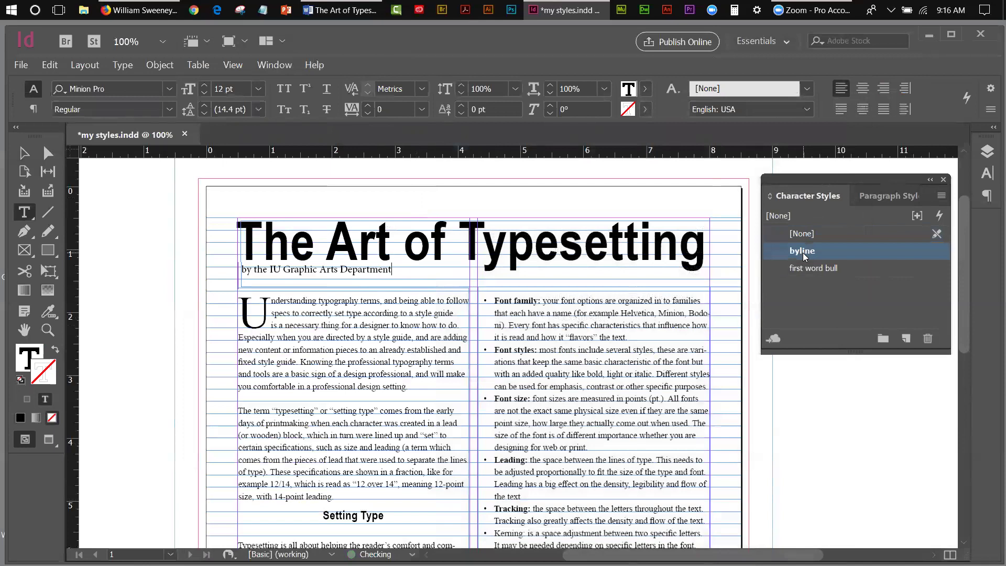
{"action": "left_click_drag", "start_coordinate": [398, 269], "coordinate": [238, 270]}
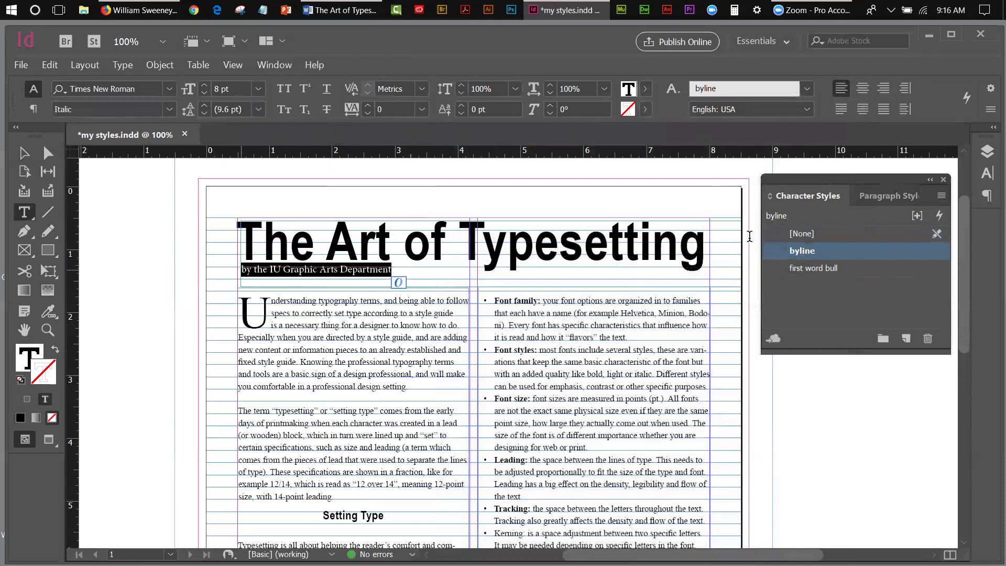
{"action": "left_click", "coordinate": [798, 251]}
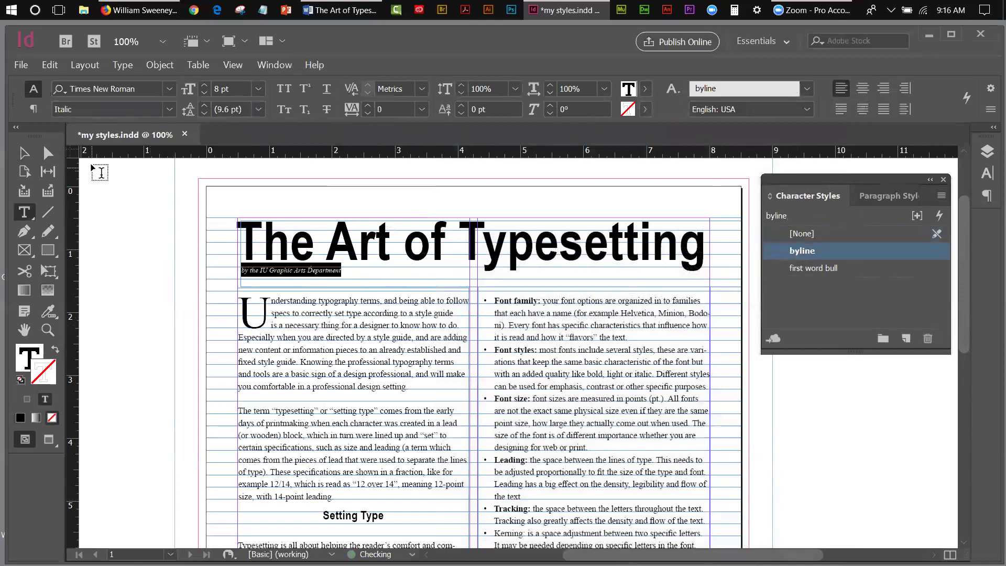
{"action": "left_click", "coordinate": [25, 153]}
{"action": "left_click", "coordinate": [100, 212]}
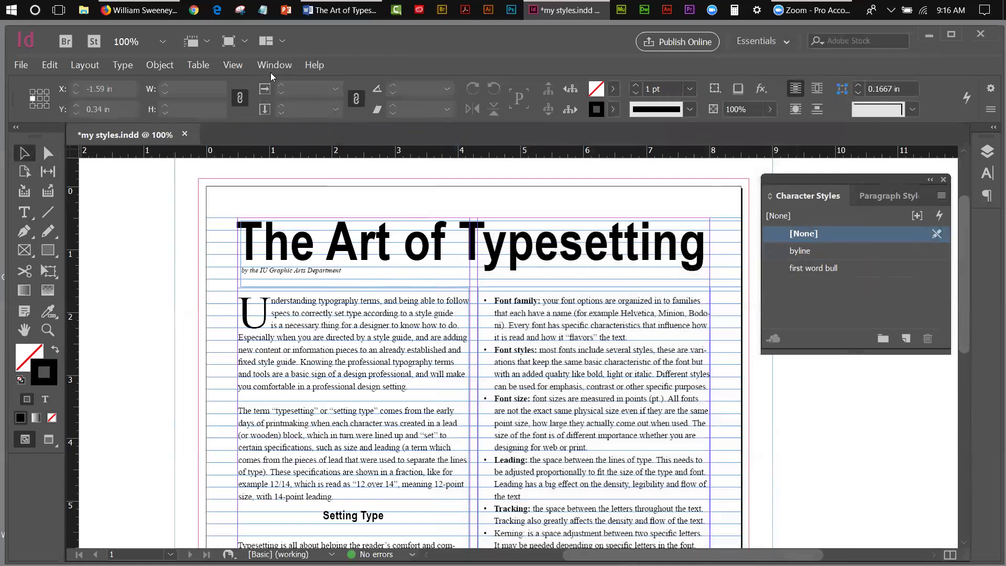
Step: Fit the page in the window and collapse the floating character and paragraph styles group
{"action": "left_click", "coordinate": [233, 65]}
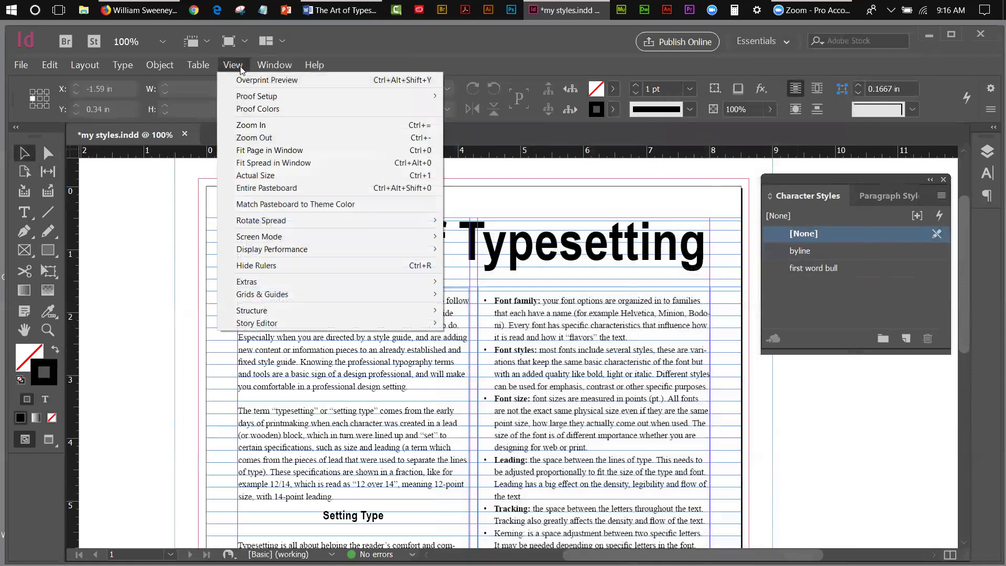
{"action": "left_click", "coordinate": [250, 151]}
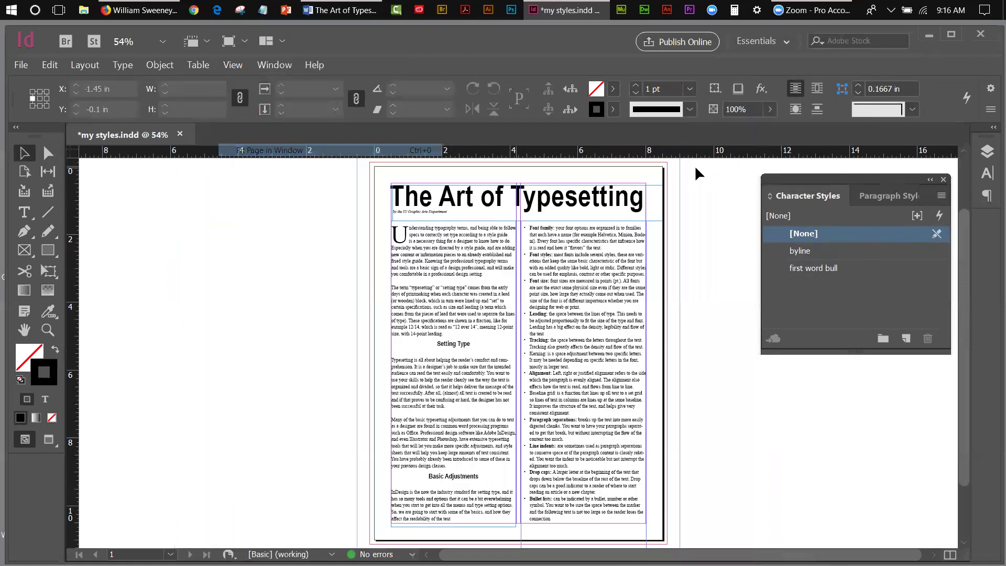
{"action": "left_click", "coordinate": [928, 180]}
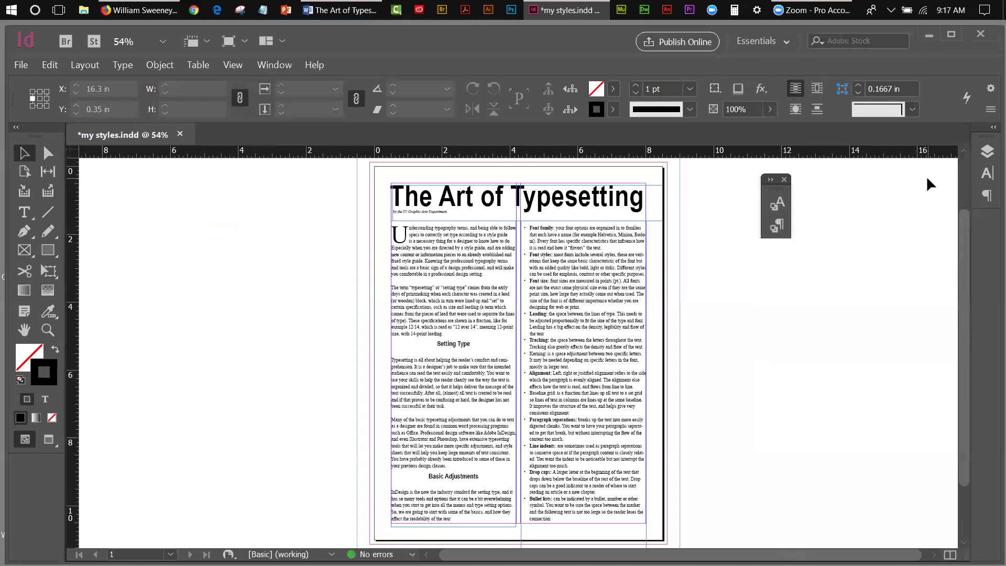
Step: Switch the screen mode to Preview to check the finished page without guides and grid
{"action": "left_click", "coordinate": [232, 65]}
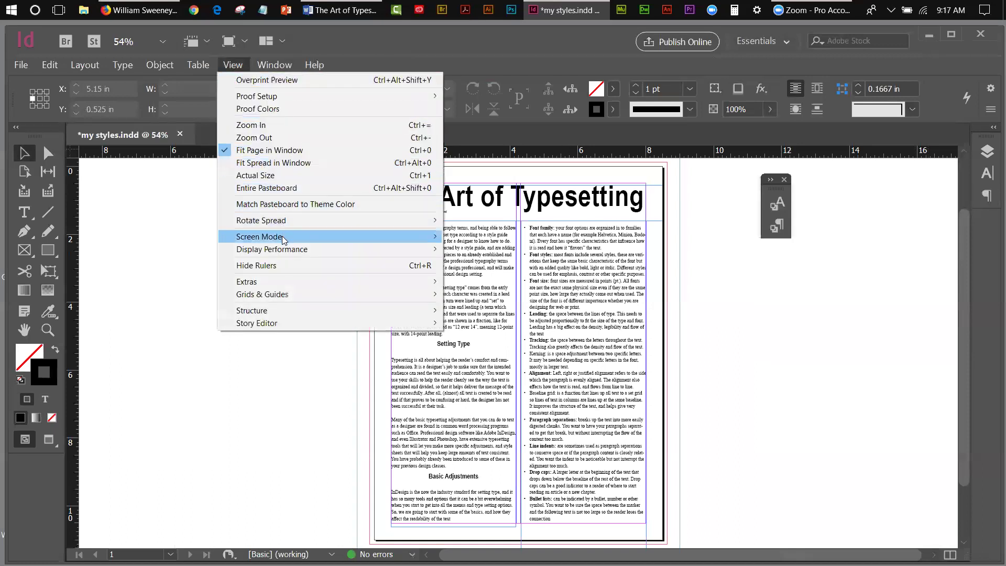
{"action": "mouse_move", "coordinate": [283, 237]}
{"action": "left_click", "coordinate": [466, 249]}
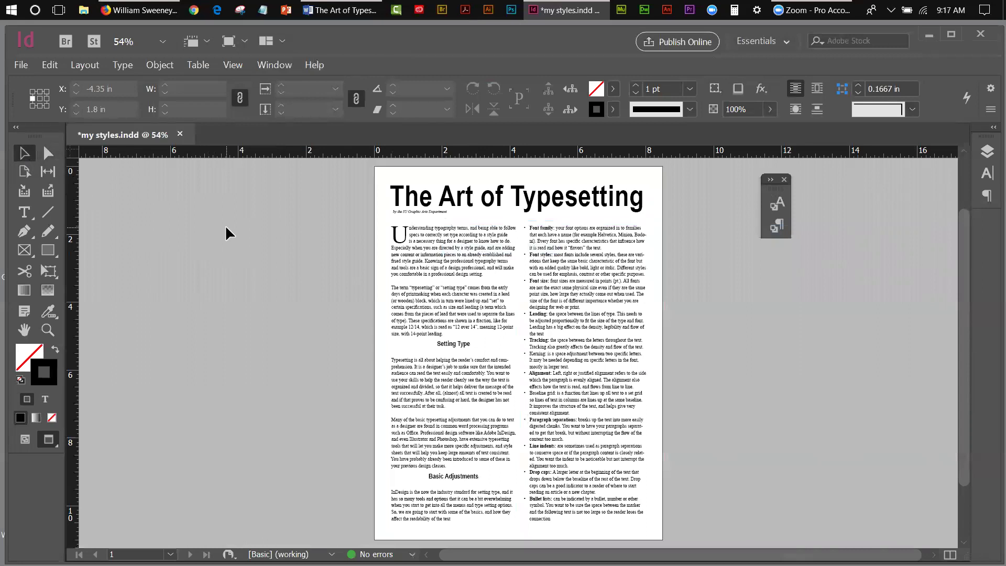
{"action": "scroll", "coordinate": [224, 225], "scroll_direction": "up", "scroll_amount": 1}
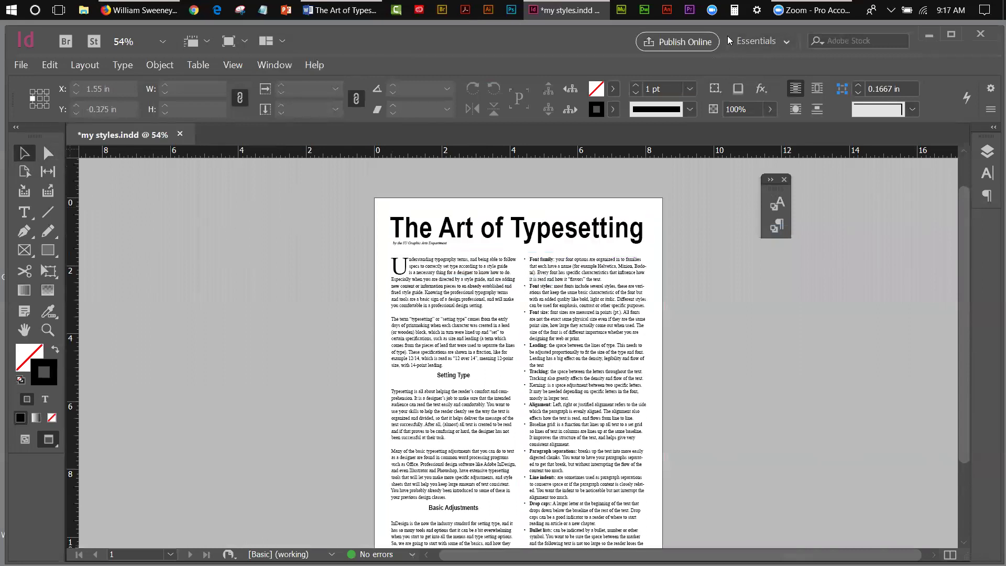